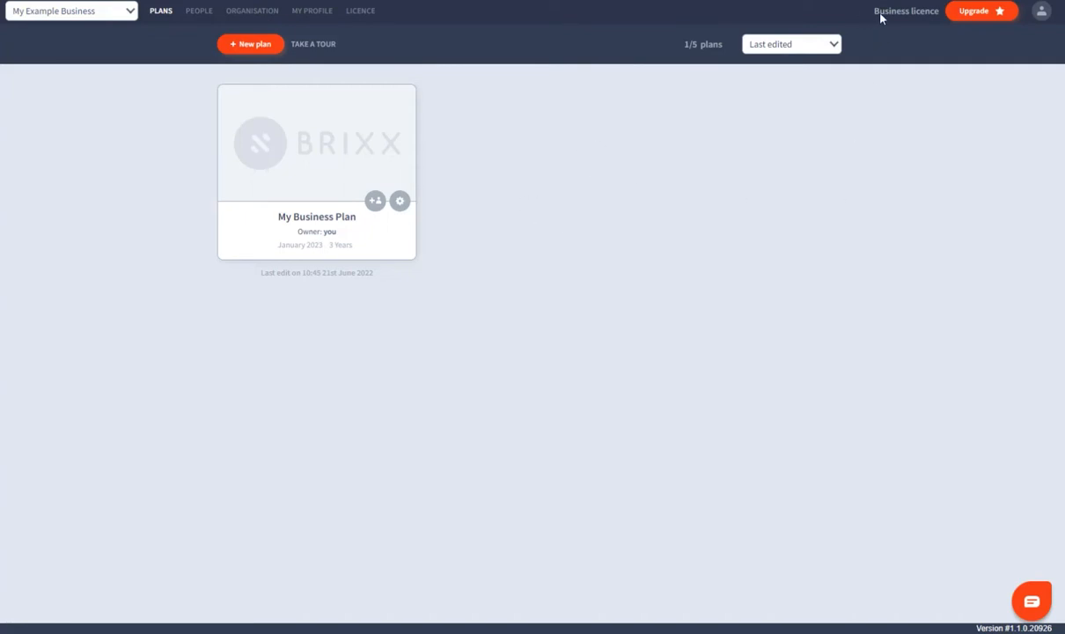
pyautogui.moveTo(875, 13); pyautogui.dragTo(921, 13)
pyautogui.click(901, 89)
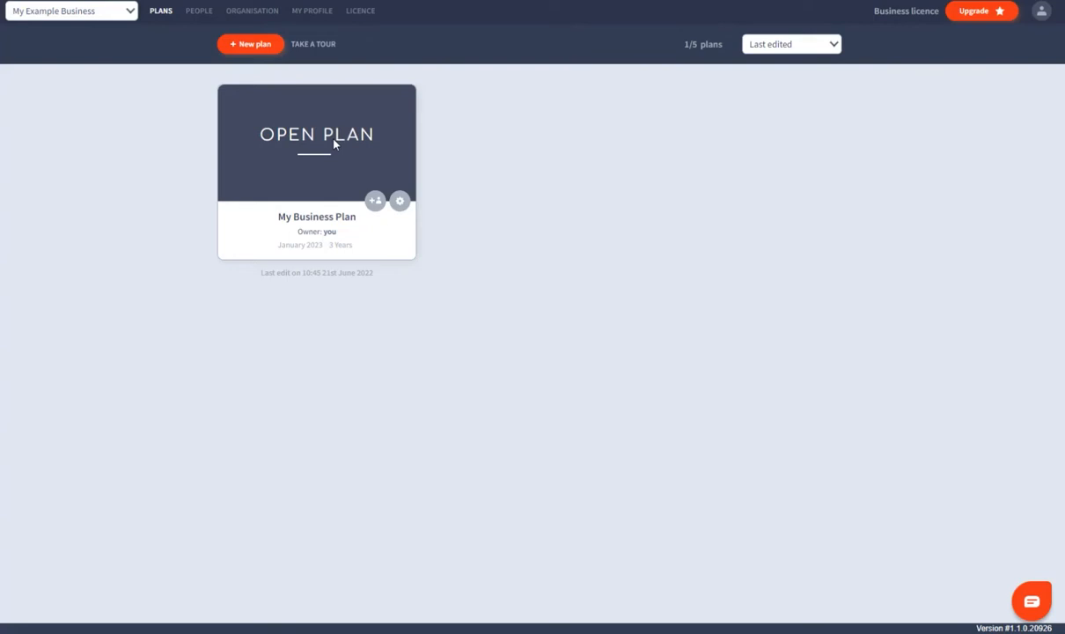
pyautogui.click(401, 202)
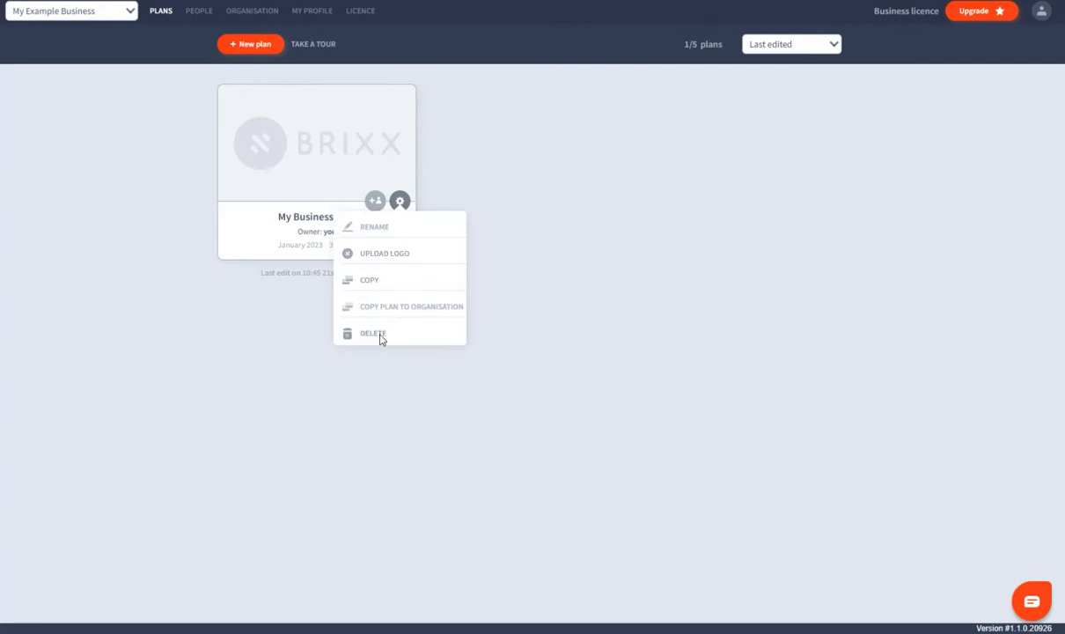
pyautogui.click(521, 257)
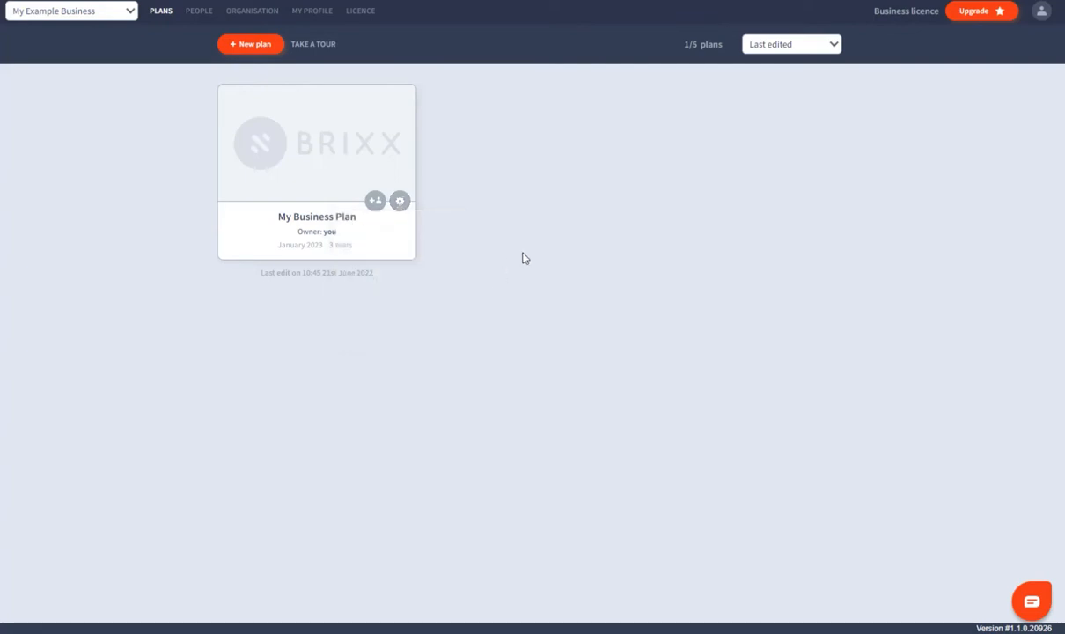
# - Start a new plan and switch its template to a blank plan
pyautogui.click(255, 46)
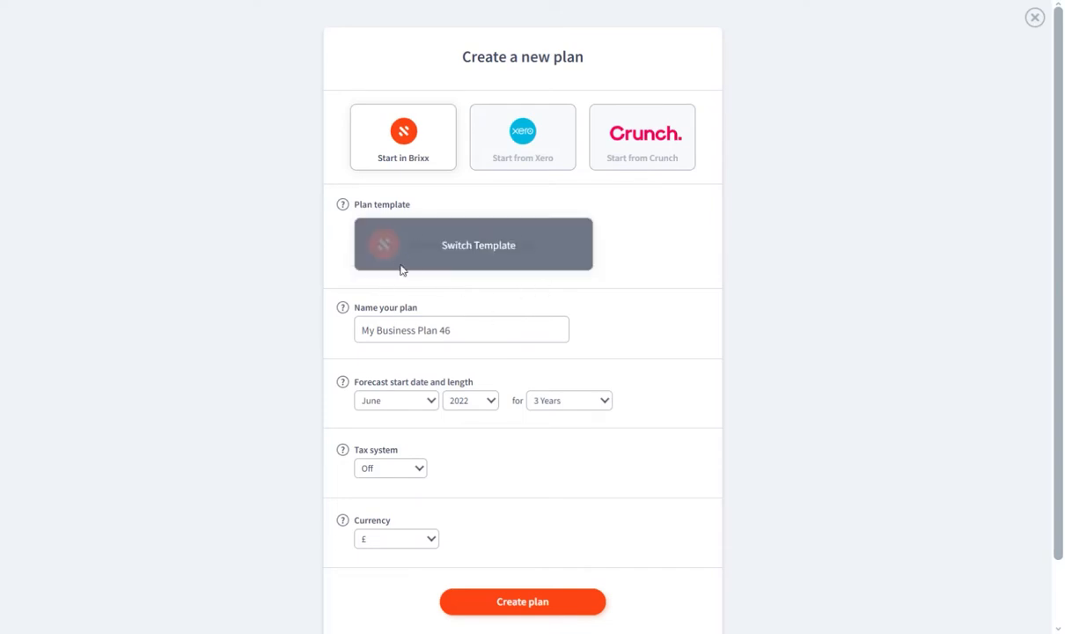
pyautogui.click(468, 253)
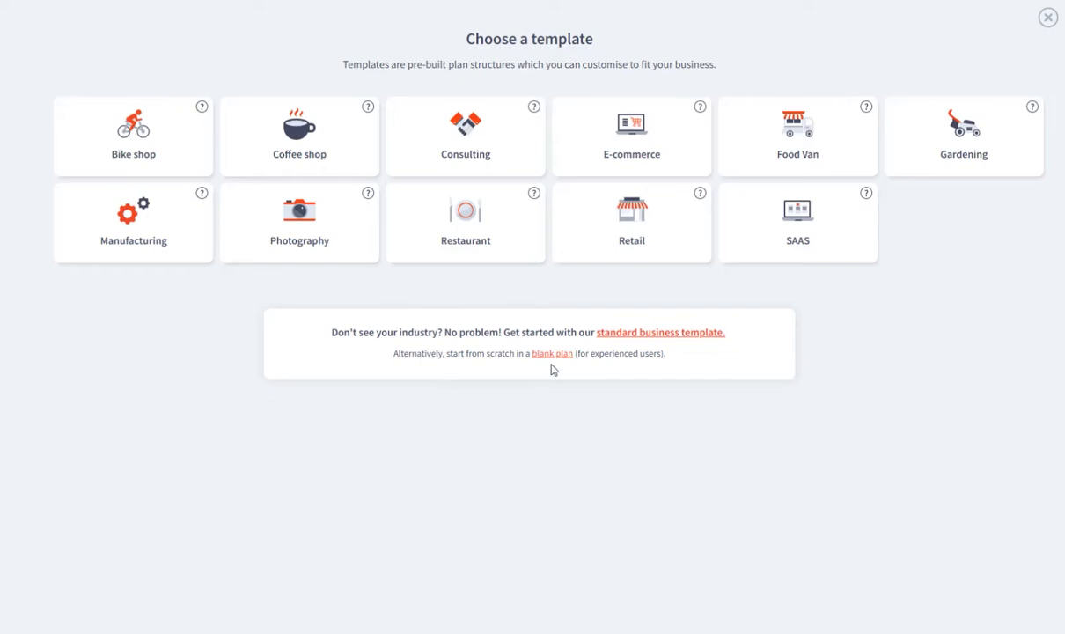
pyautogui.moveTo(673, 359); pyautogui.dragTo(573, 353)
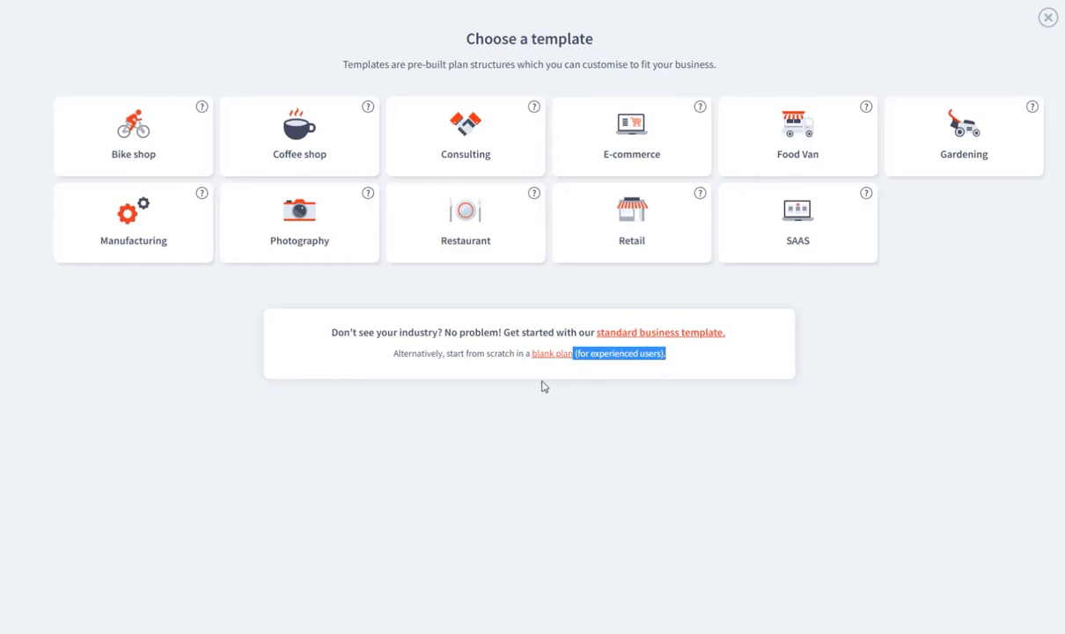
pyautogui.click(541, 353)
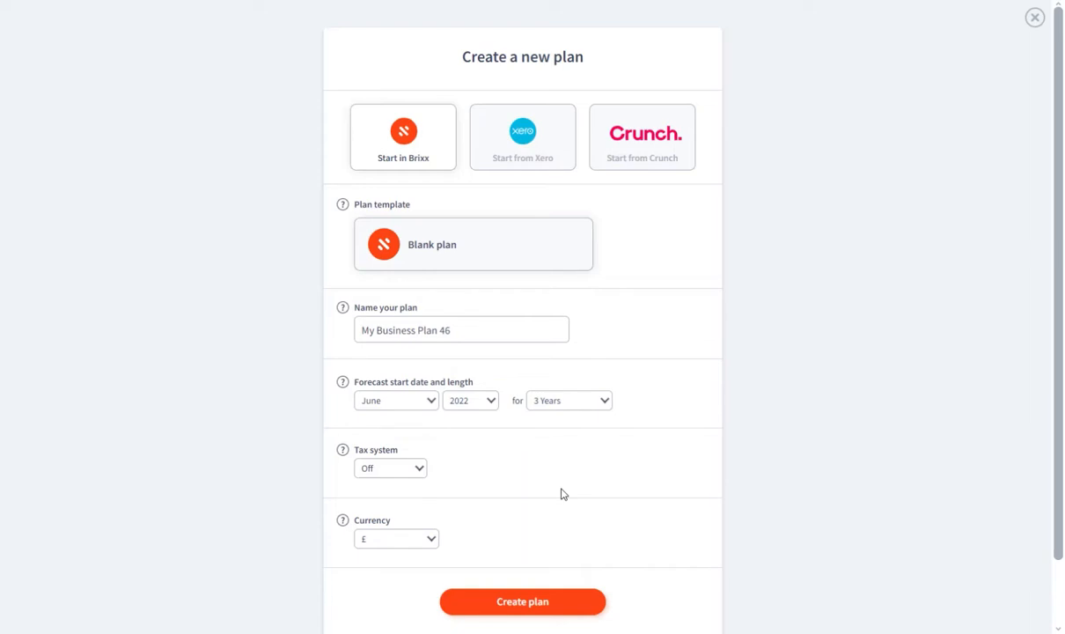
# - Name the new plan "My Example Business Plan"
pyautogui.click(499, 333)
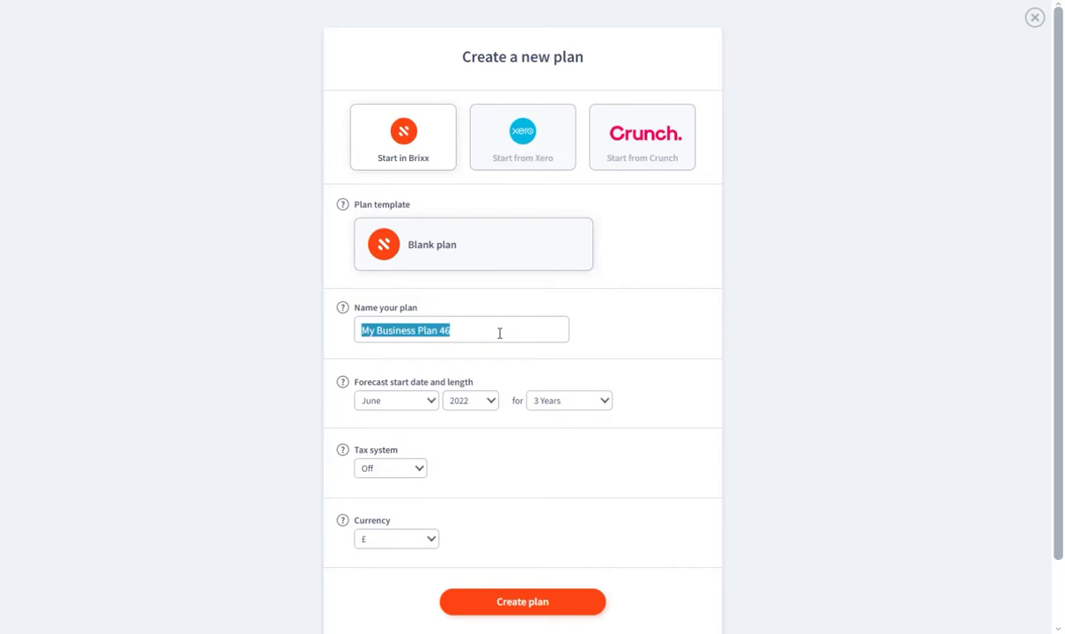
pyautogui.write('My Ex')
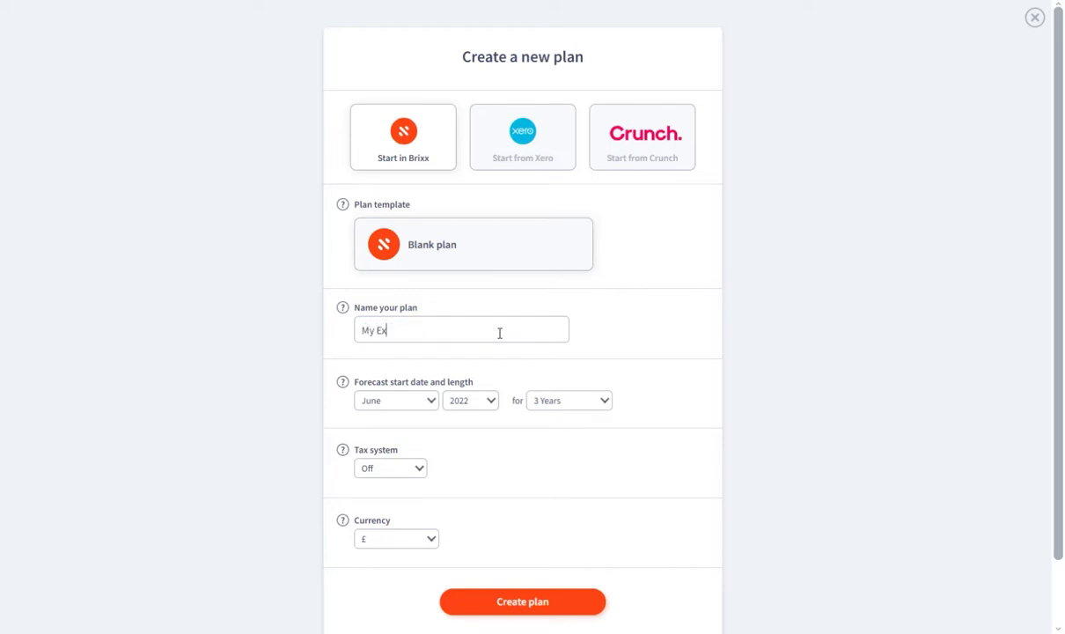
pyautogui.write('ample Ba')
pyautogui.press('BackSpace')
pyautogui.press('BackSpace')
pyautogui.press('BackSpace')
pyautogui.write('Business Plan')
# - Set the forecast to start in January 2023 and run for 3 years
pyautogui.click(419, 404)
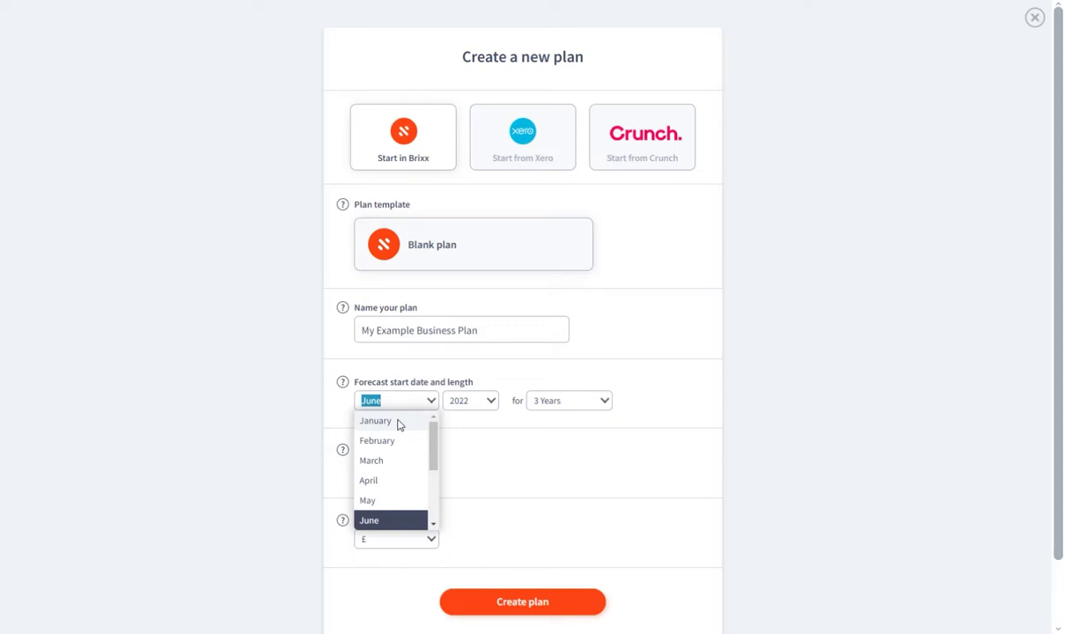
pyautogui.click(517, 431)
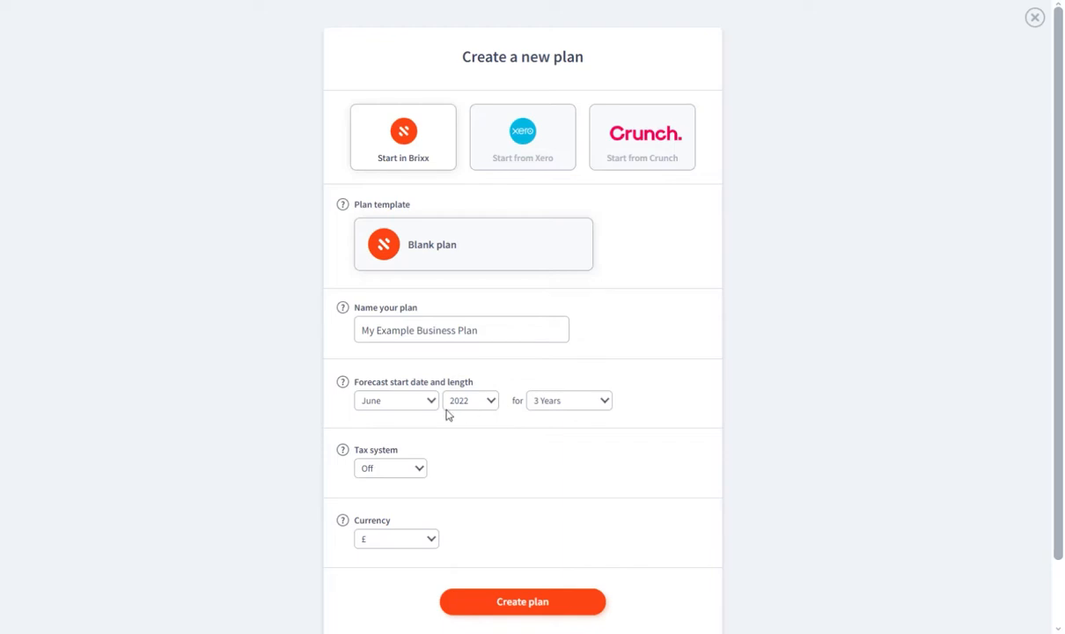
pyautogui.click(414, 401)
pyautogui.click(387, 421)
pyautogui.click(475, 403)
pyautogui.click(466, 499)
pyautogui.click(585, 403)
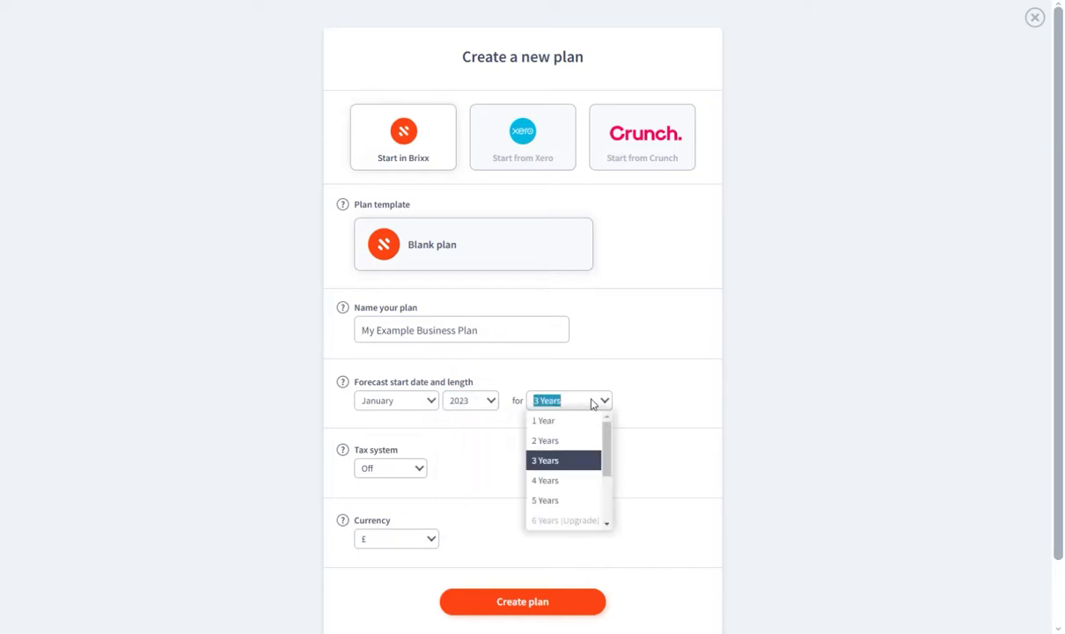
pyautogui.moveTo(608, 433)
pyautogui.mouseDown()
pyautogui.moveTo(607, 517)
pyautogui.moveTo(607, 438)
pyautogui.mouseUp()
pyautogui.click(576, 461)
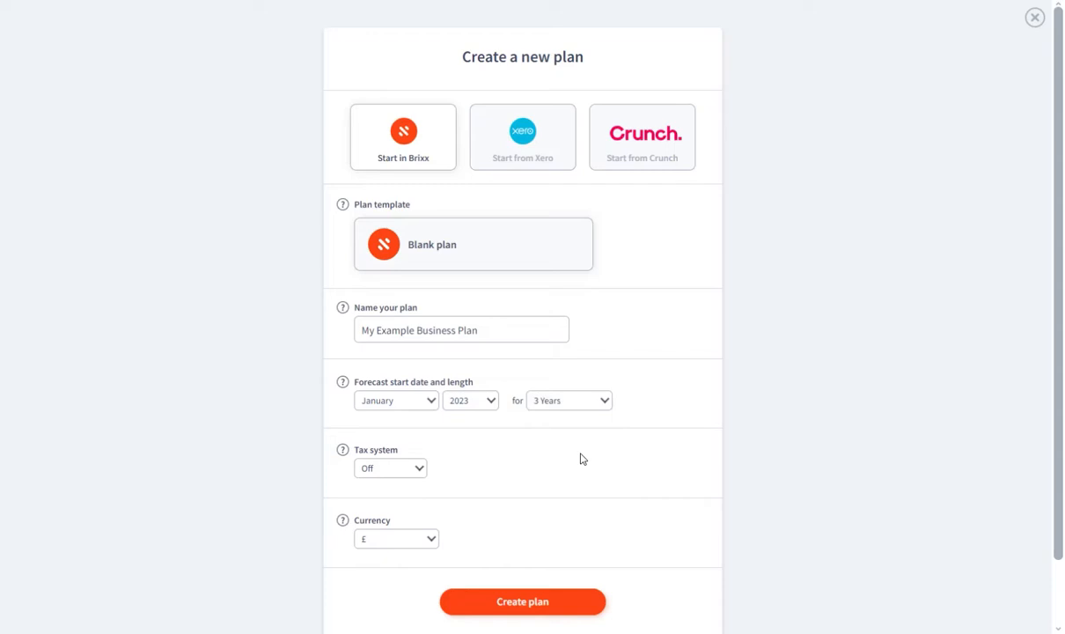
# - Keep the tax system off and the currency as £, and create the plan
pyautogui.click(396, 470)
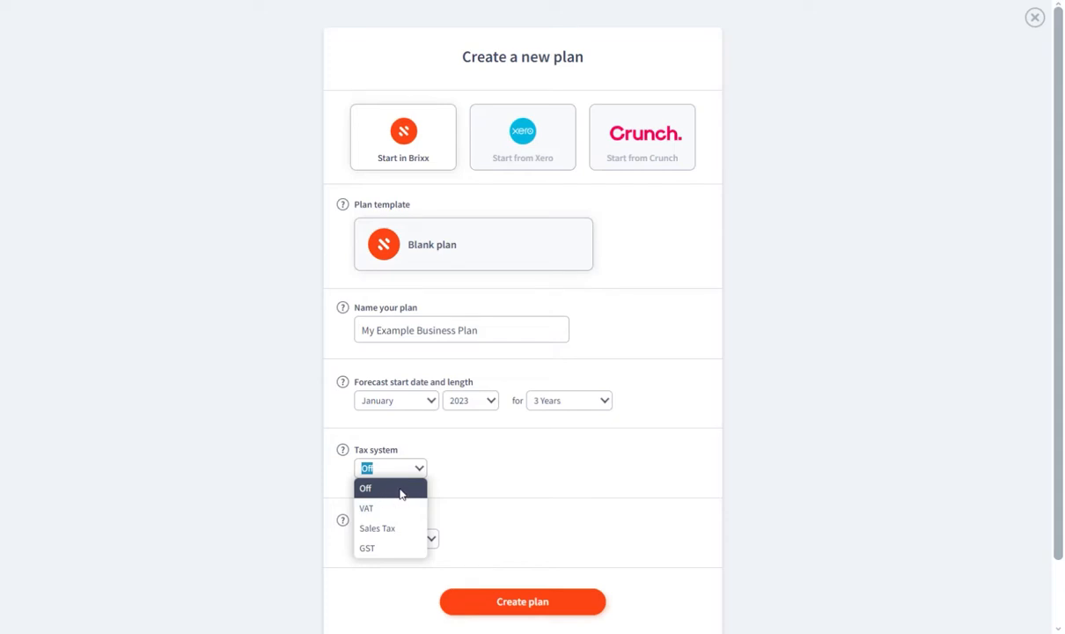
pyautogui.click(401, 493)
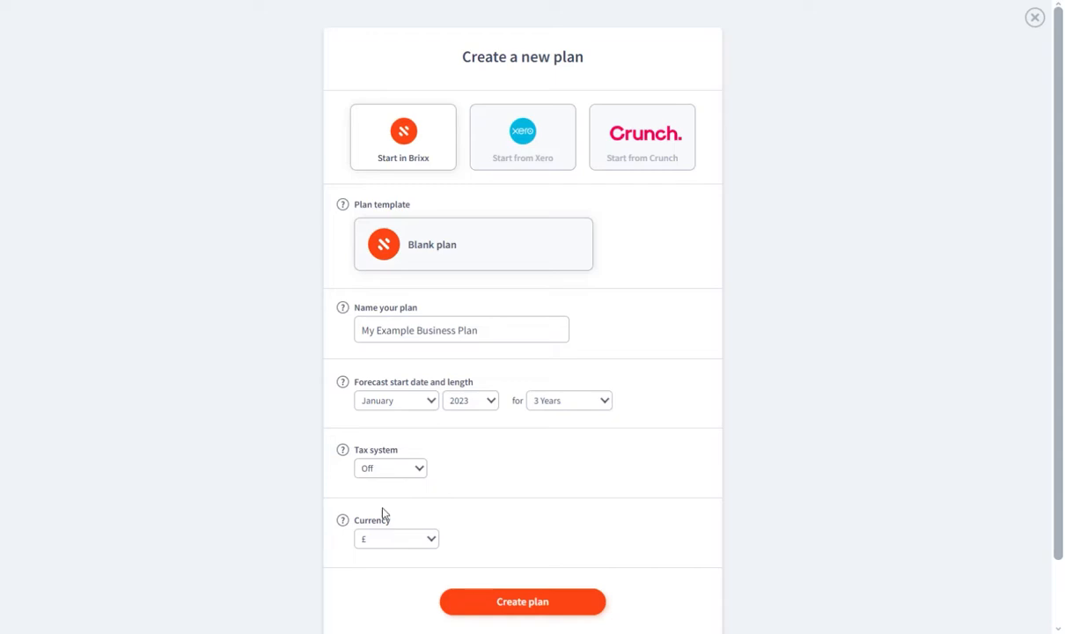
pyautogui.click(426, 545)
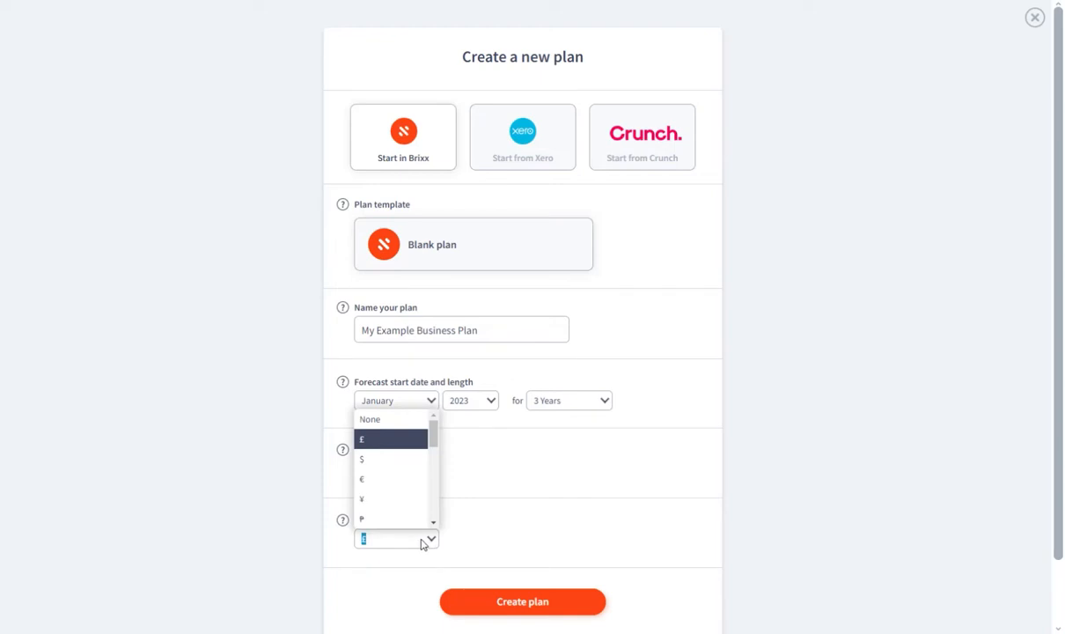
pyautogui.click(525, 606)
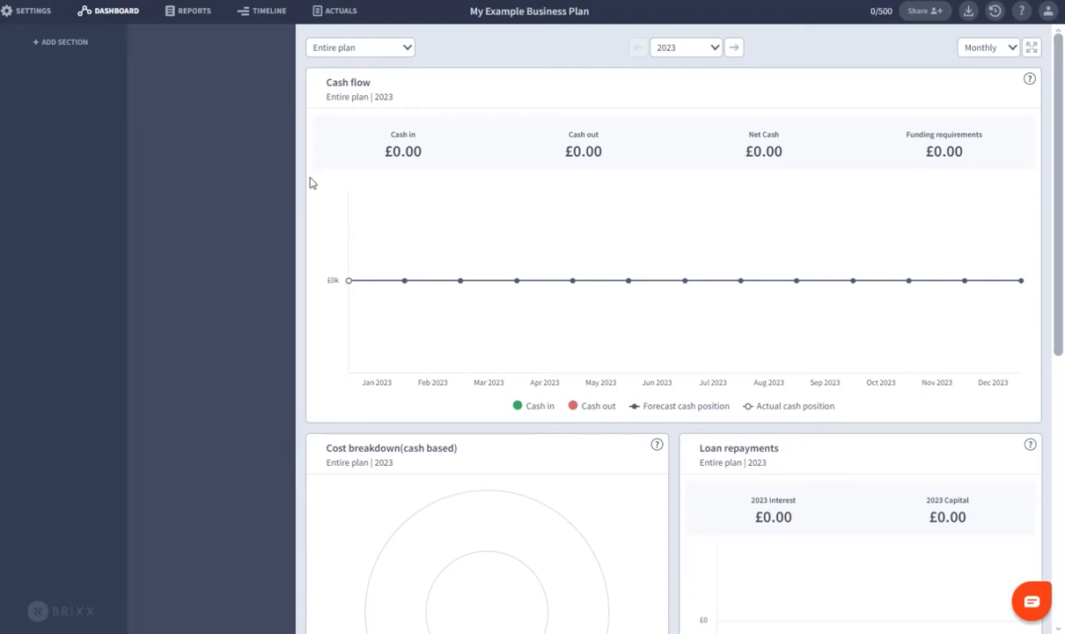
# - Add a section named Sales and a group with the default name Sales Group inside it
pyautogui.click(61, 44)
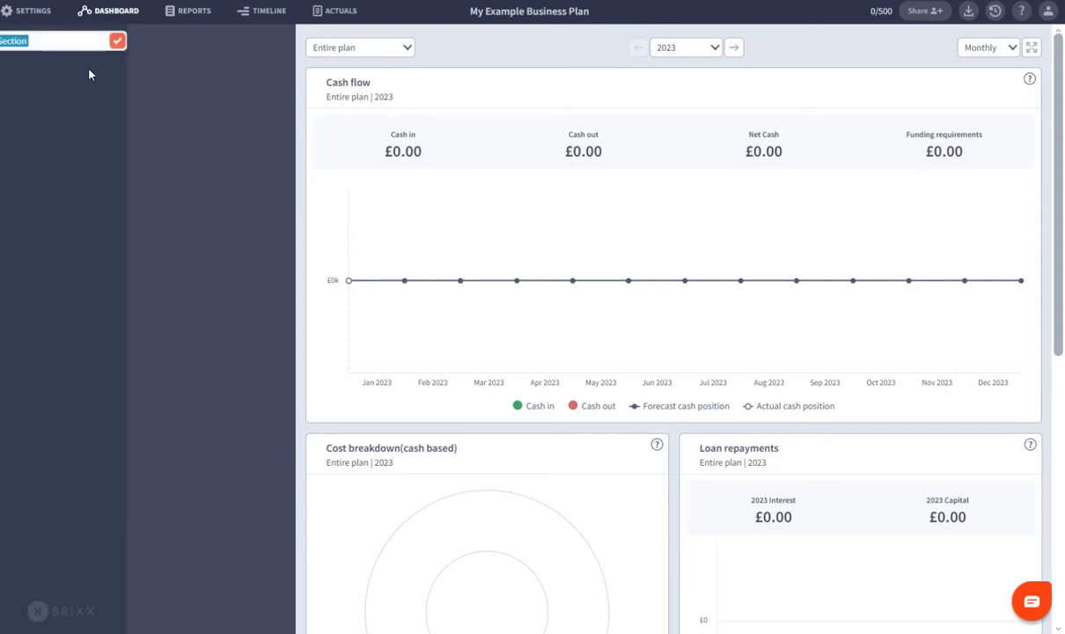
pyautogui.write('Sales')
pyautogui.press('Return')
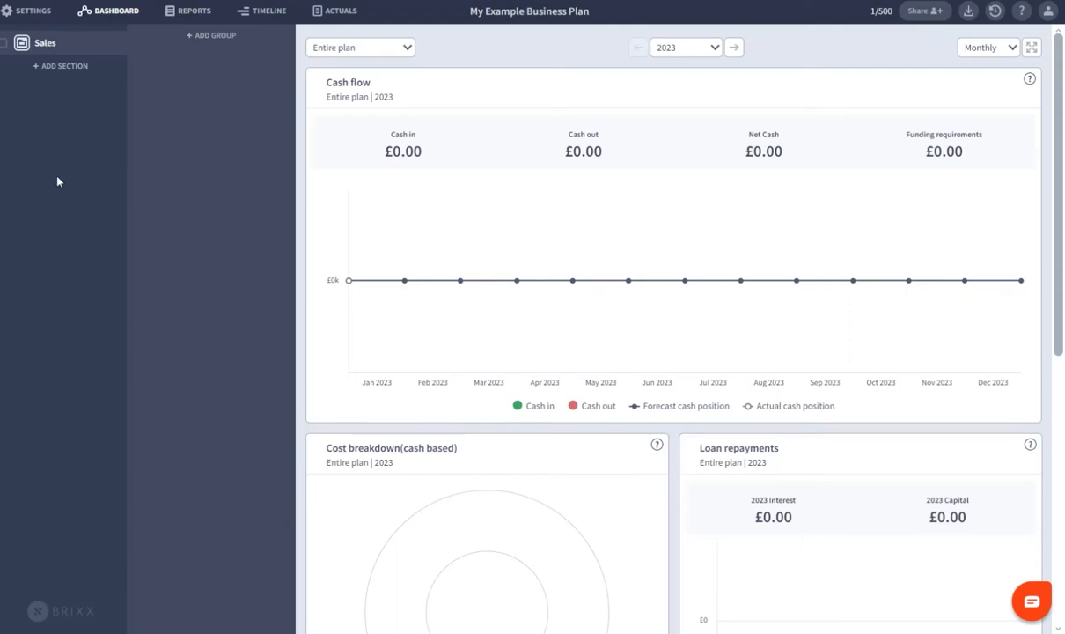
pyautogui.click(202, 37)
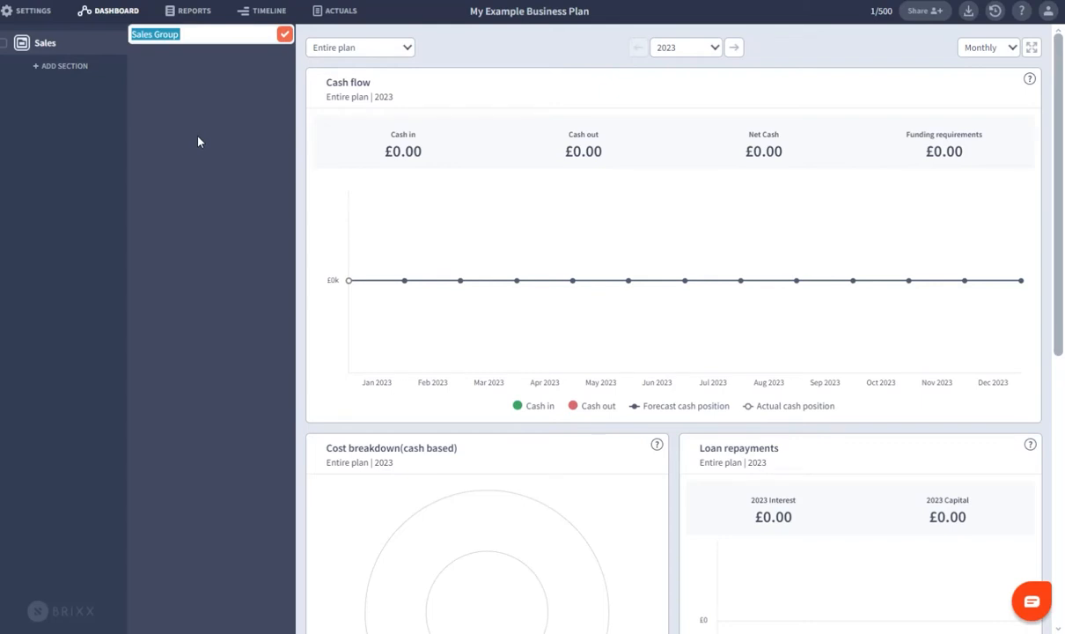
pyautogui.press('Return')
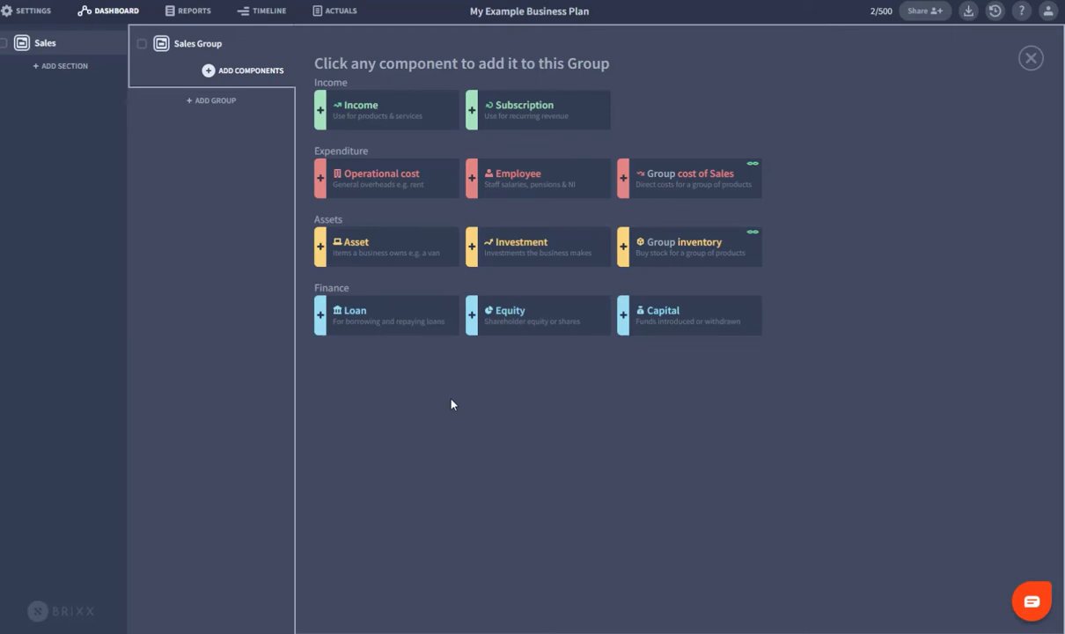
# - Add an Income component to the sales group and rename it Bananas
pyautogui.click(390, 109)
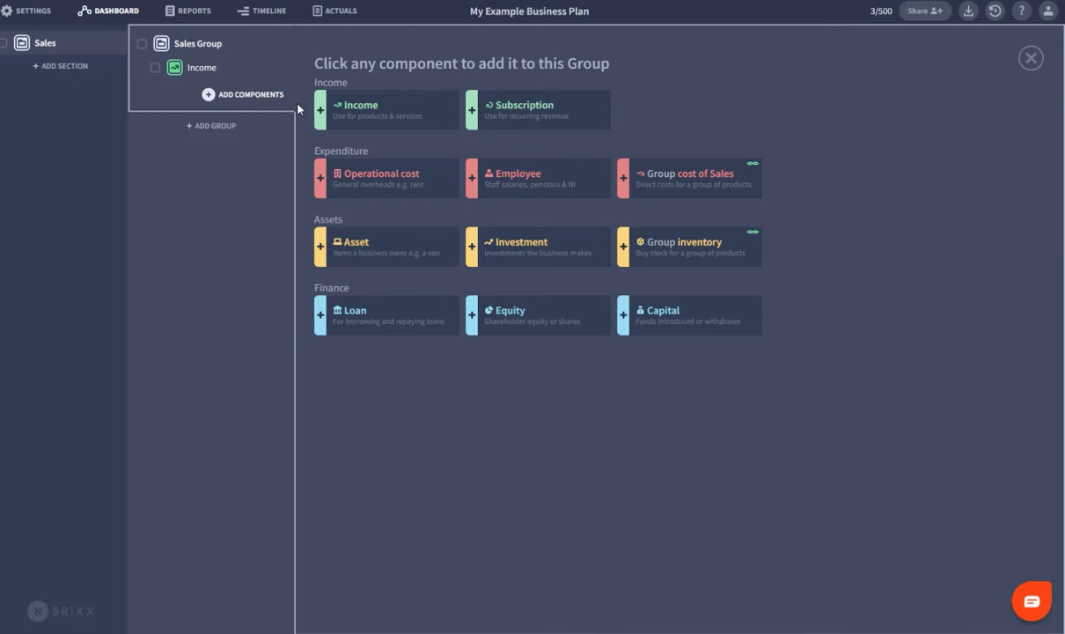
pyautogui.doubleClick(221, 72)
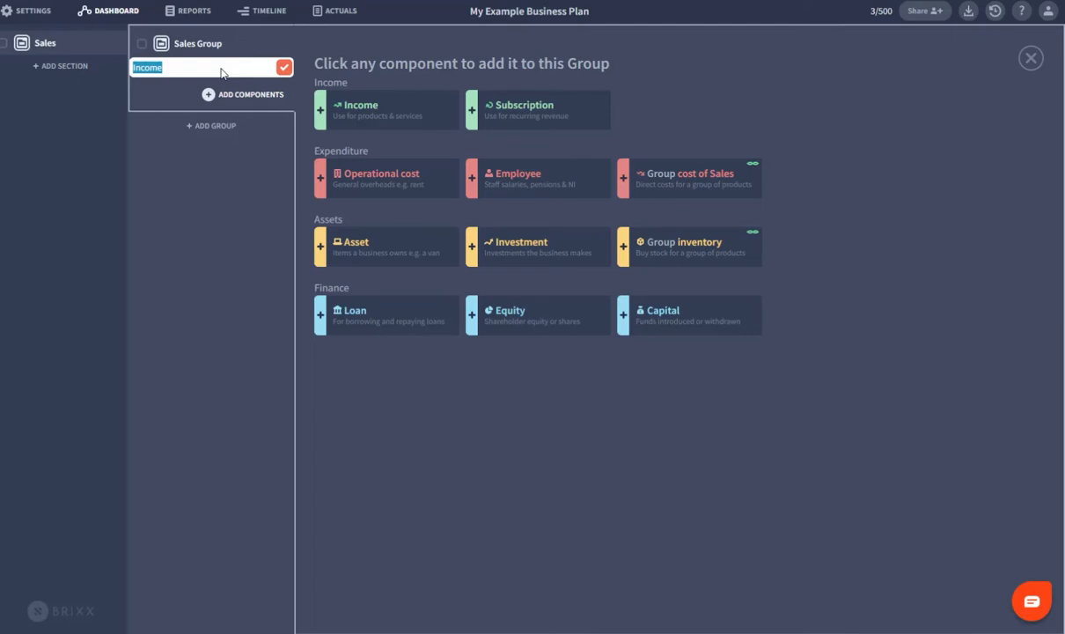
pyautogui.write('Bananas')
pyautogui.press('Return')
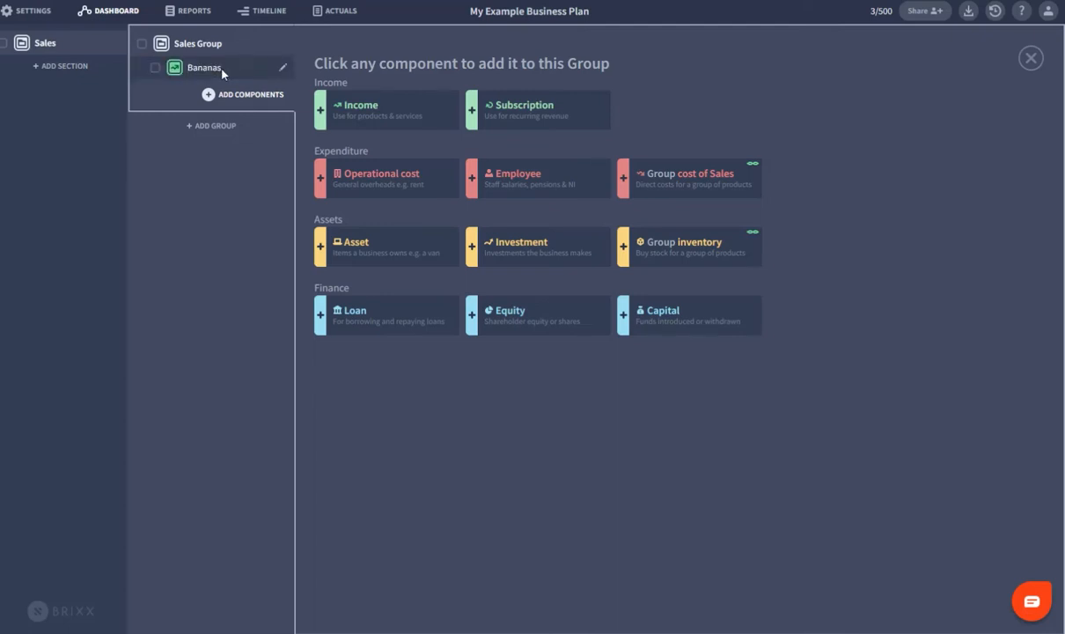
# - Rename the Sales Group to Fruit
pyautogui.doubleClick(213, 45)
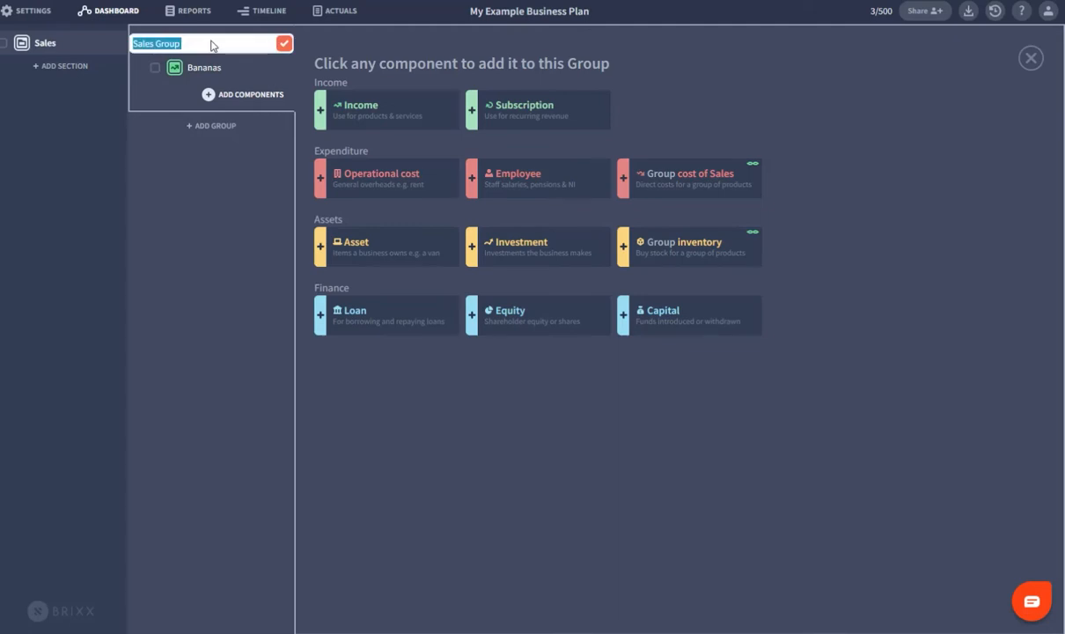
pyautogui.write('Fruit')
pyautogui.press('Return')
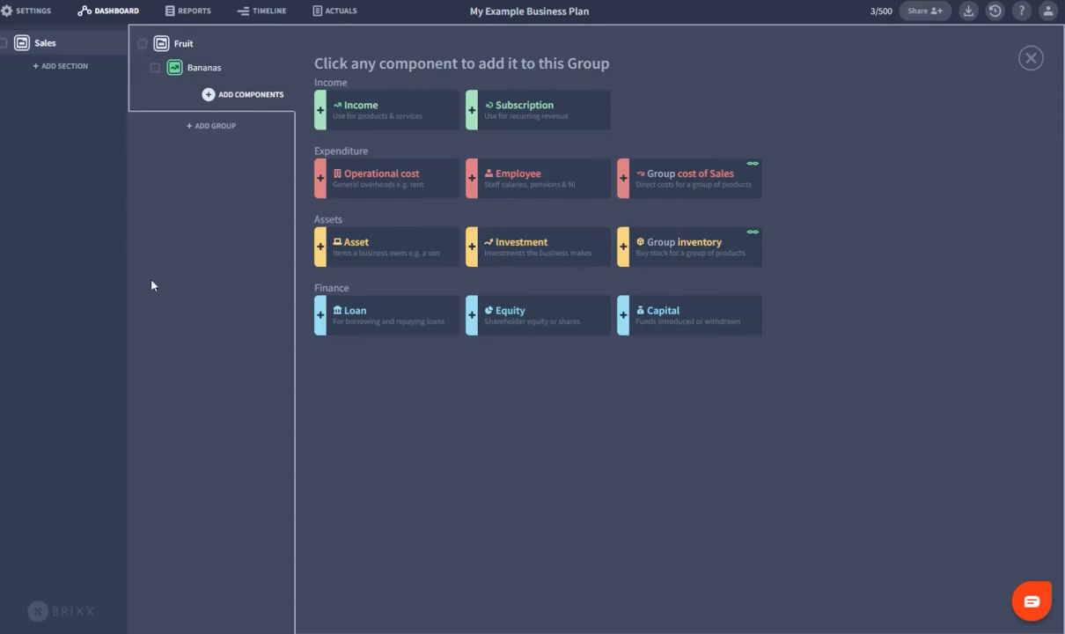
# - Forecast Bananas as income per unit at £0.4 with 1,000 units per month, showing the unit sales as a table
pyautogui.click(234, 74)
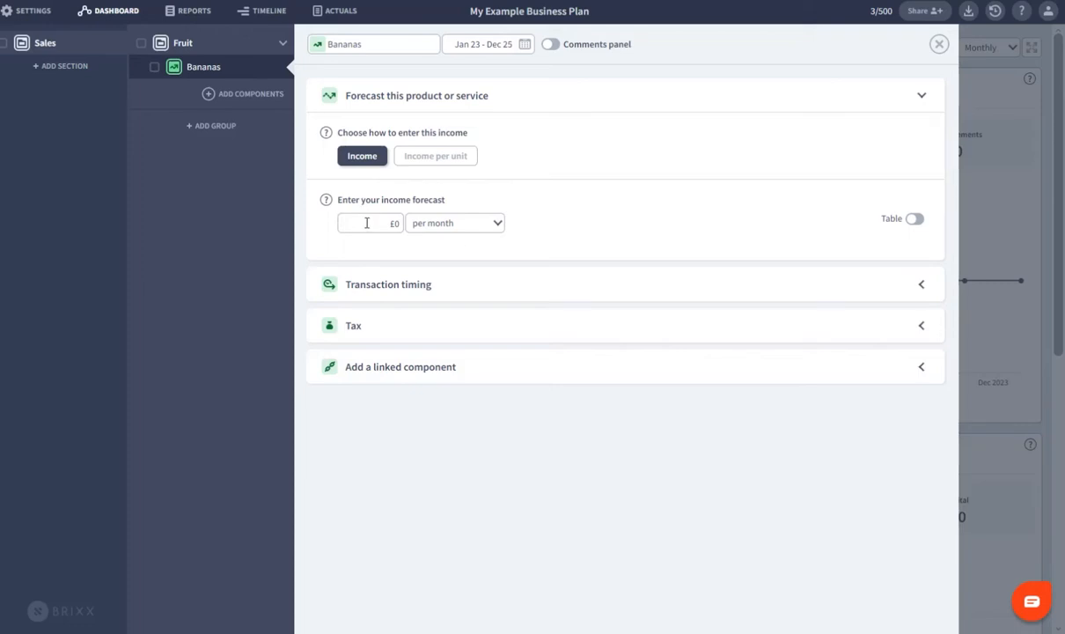
pyautogui.click(420, 162)
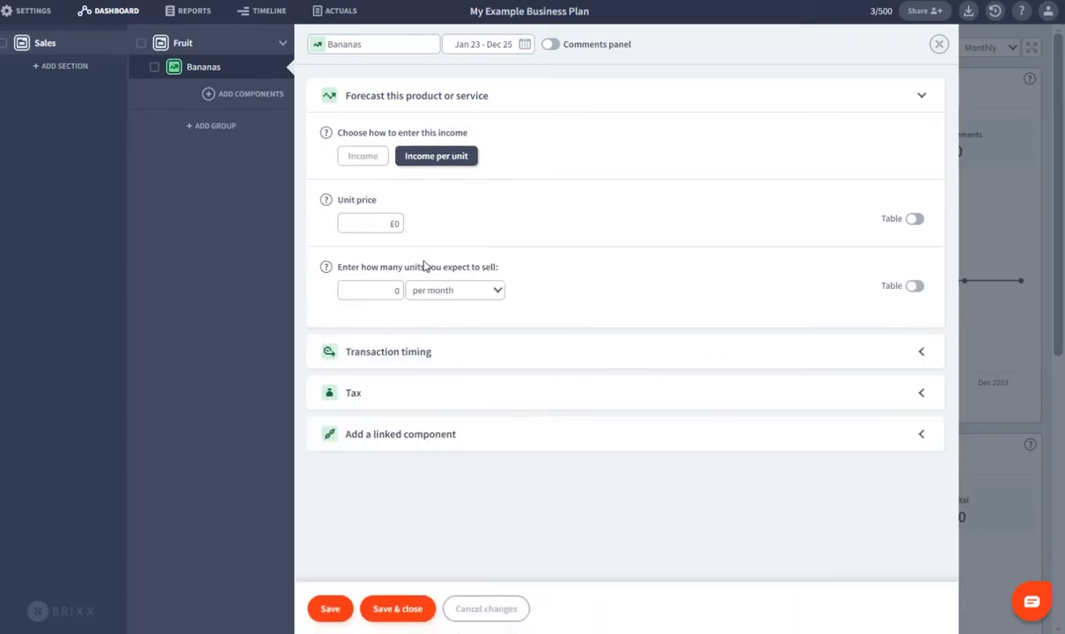
pyautogui.click(568, 222)
pyautogui.click(915, 287)
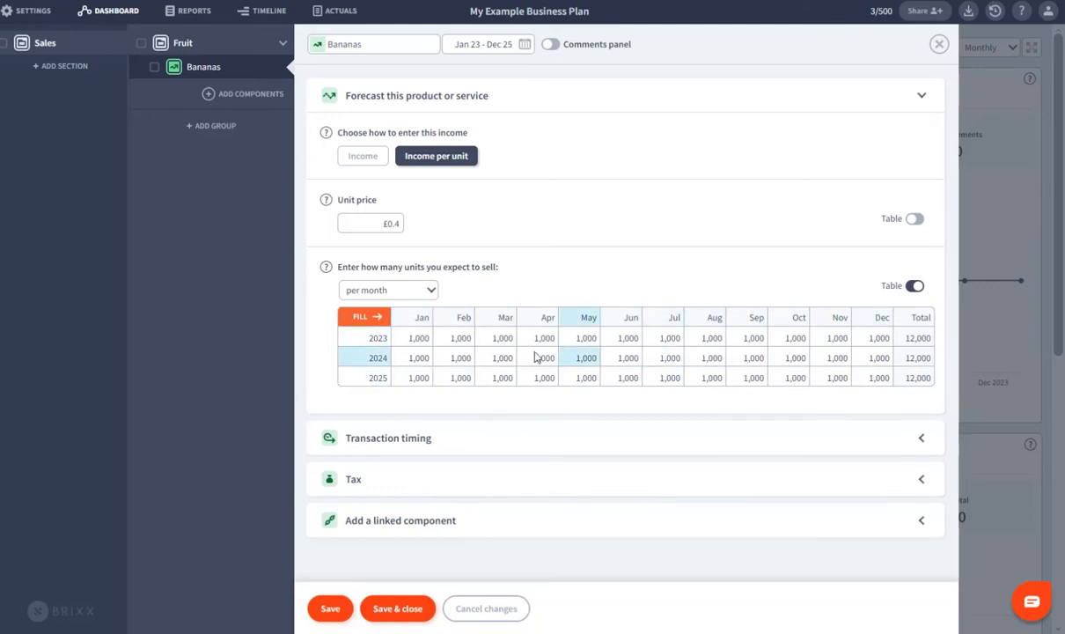
# - Fill the unit sales table from Jan 2023 to Dec 2025 starting at 1,000 with 5% cumulative monthly growth
pyautogui.moveTo(410, 339); pyautogui.dragTo(880, 377)
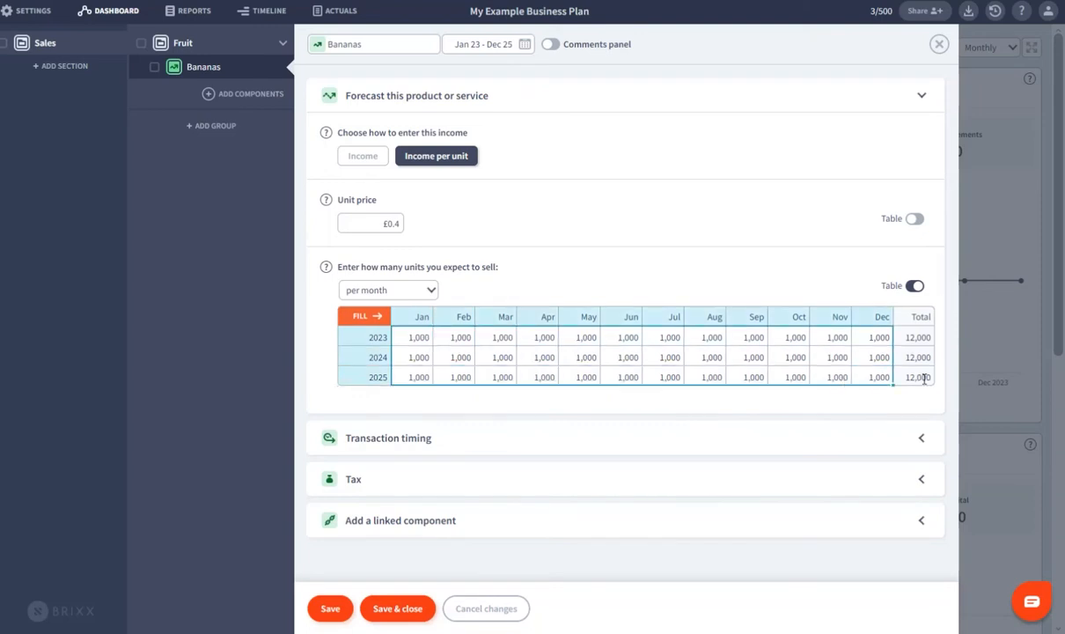
pyautogui.click(677, 413)
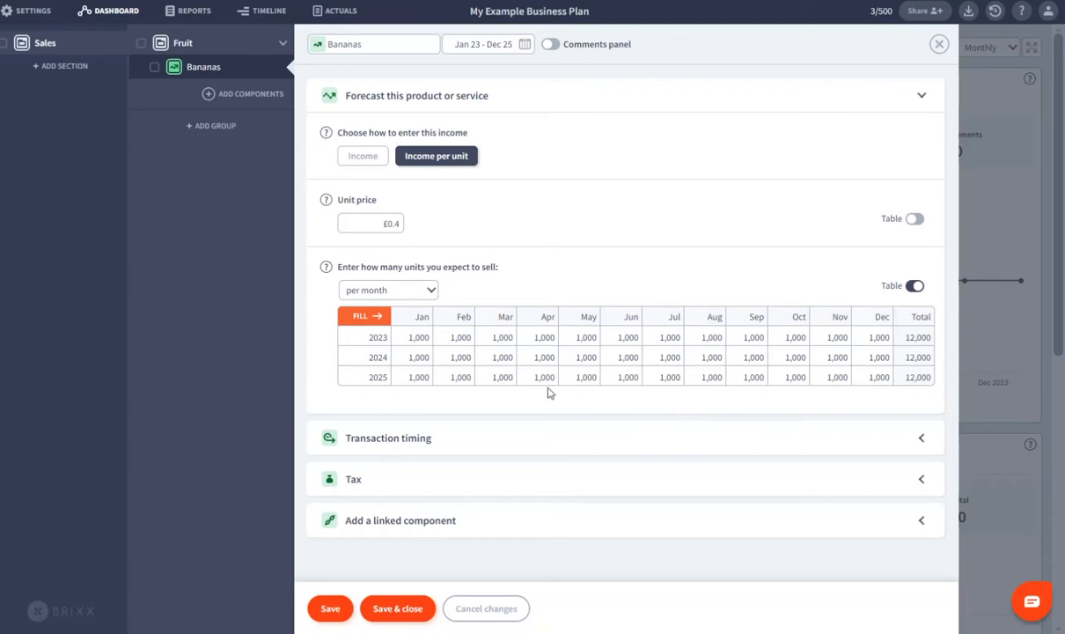
pyautogui.click(359, 317)
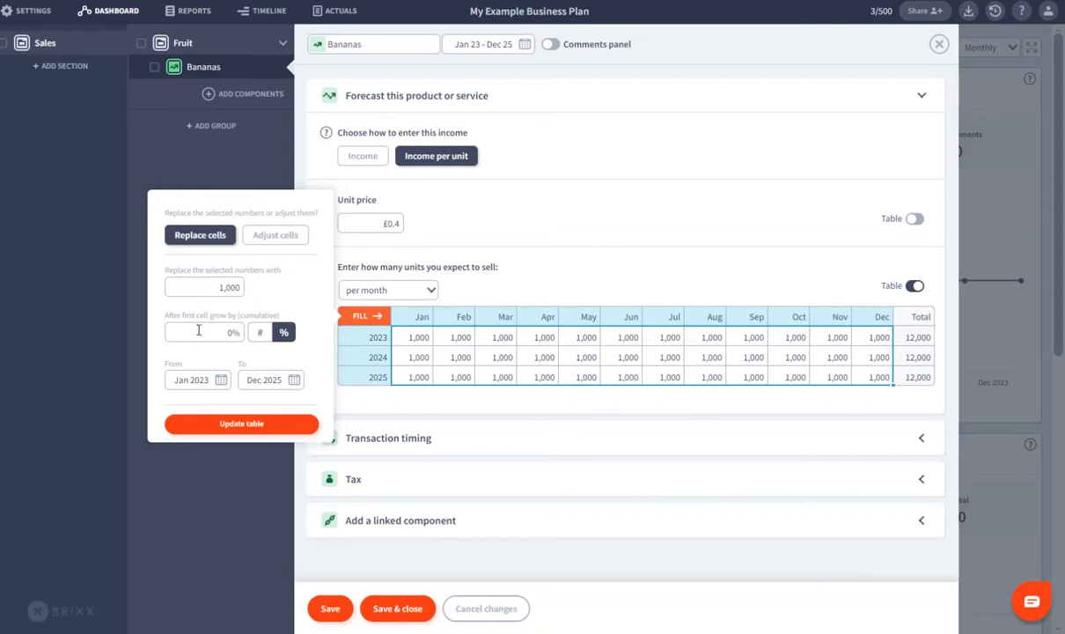
pyautogui.click(193, 330)
pyautogui.write('5')
pyautogui.click(231, 423)
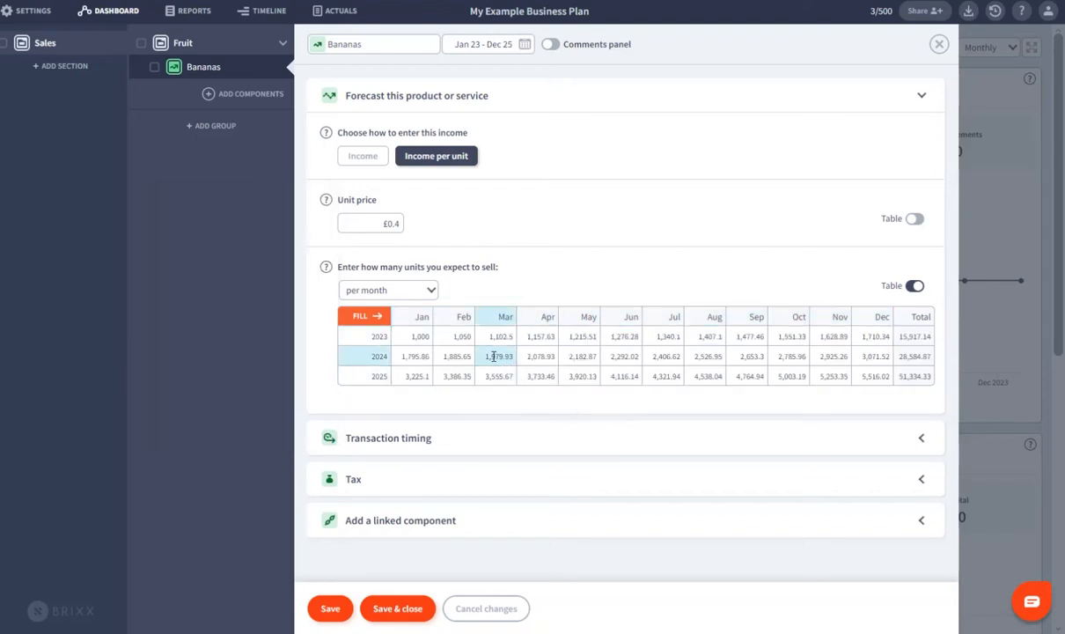
# - Increase the Bananas unit sales from Mar 2024 to Aug 2024 by 20%, and save and close the component
pyautogui.moveTo(494, 356); pyautogui.dragTo(709, 356)
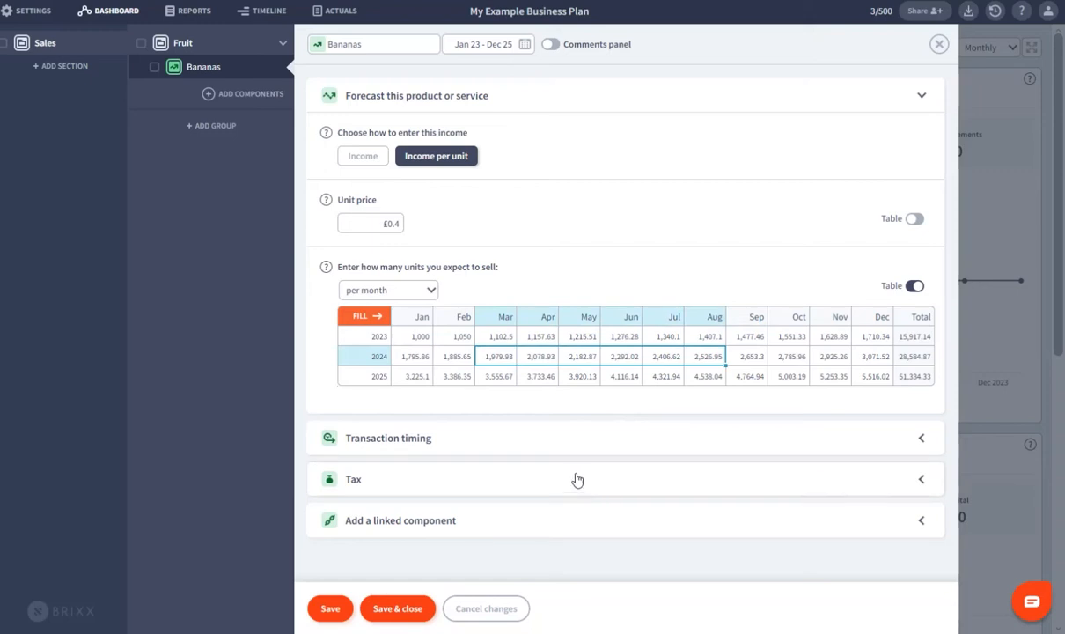
pyautogui.click(369, 318)
pyautogui.click(276, 235)
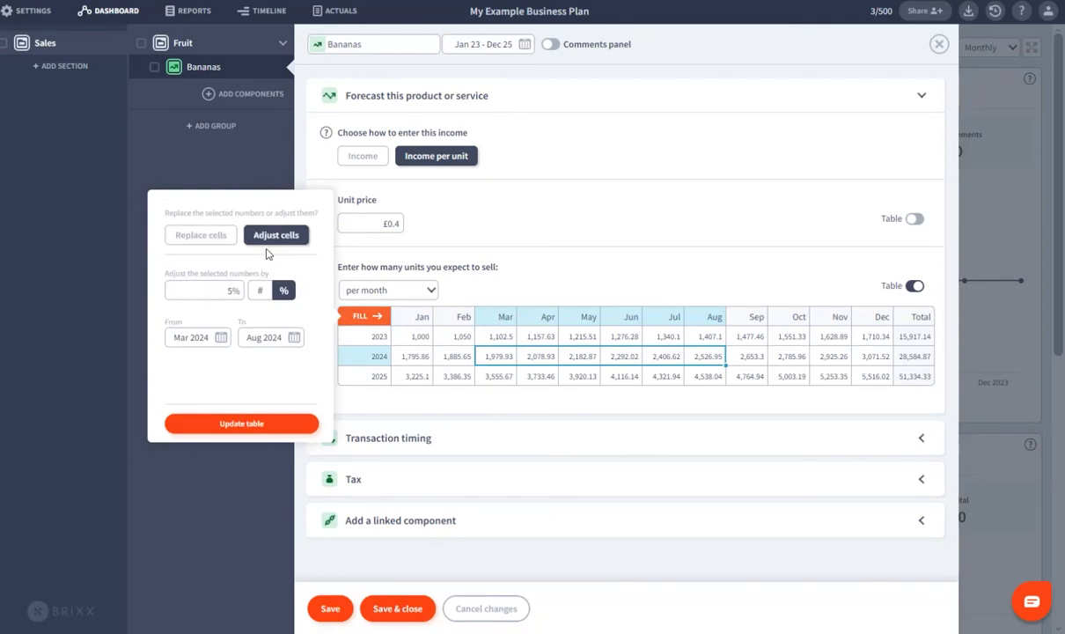
pyautogui.click(258, 290)
pyautogui.click(280, 290)
pyautogui.doubleClick(215, 291)
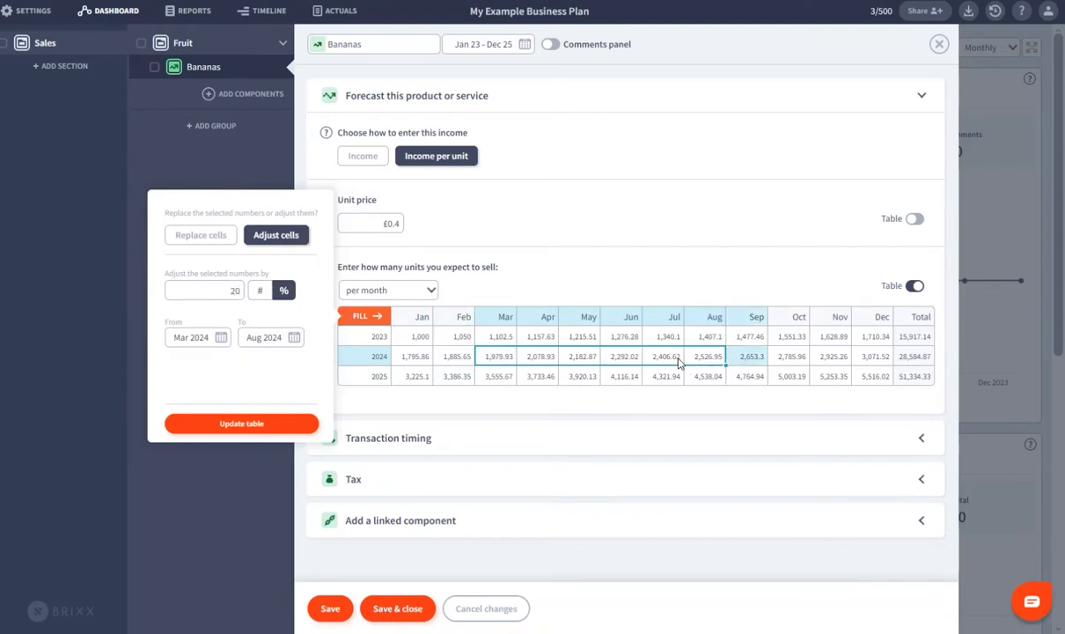
pyautogui.click(277, 426)
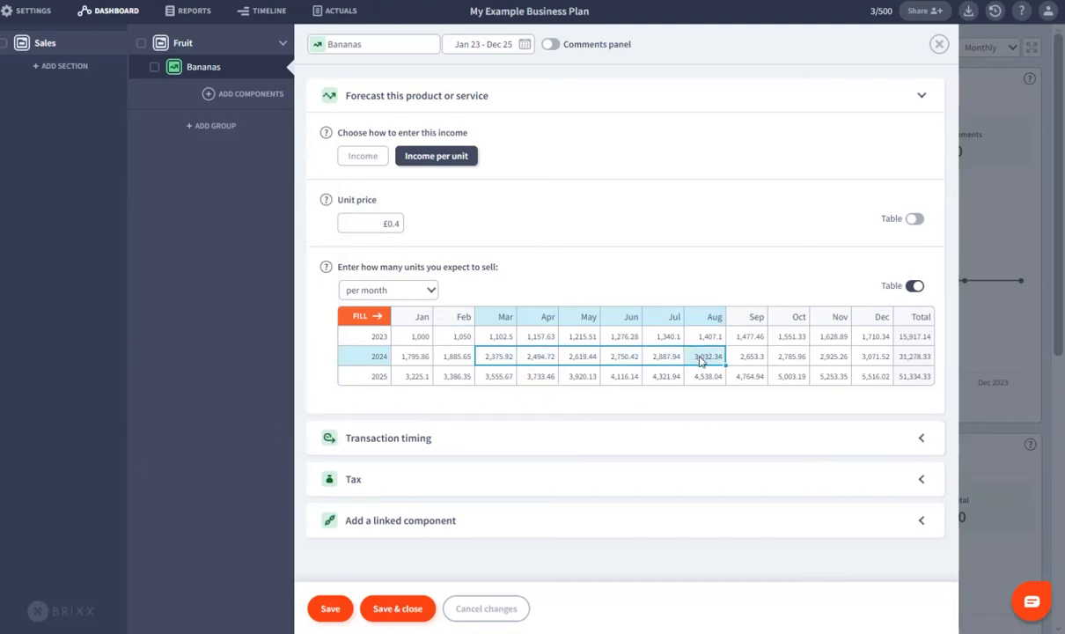
pyautogui.click(669, 393)
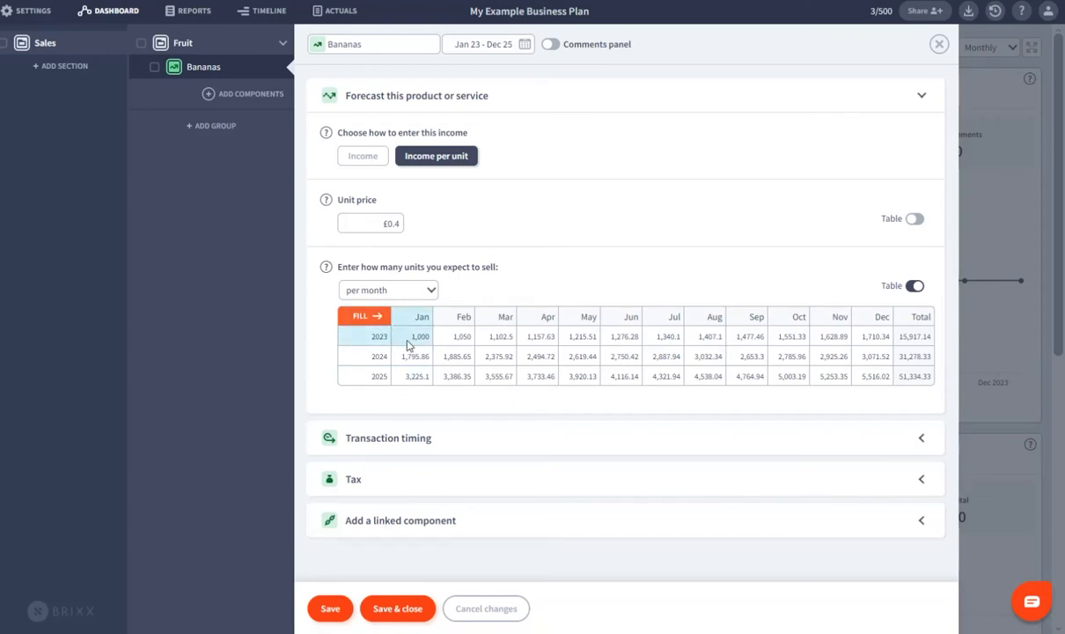
pyautogui.click(407, 607)
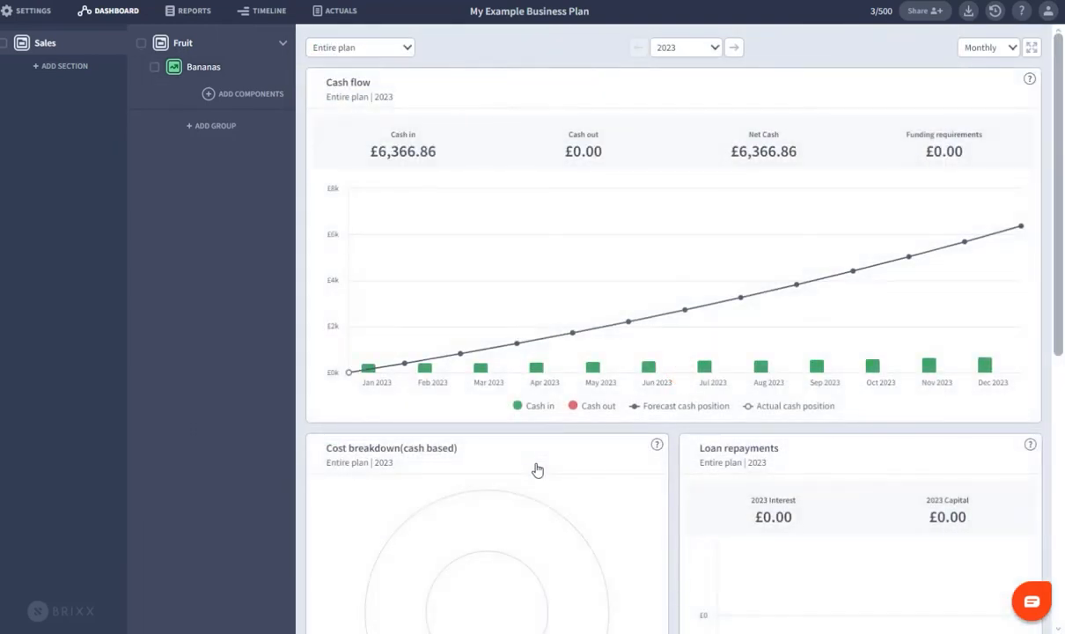
# - Toggle the forecast cash position and cash in series off and back on in the cash flow chart
pyautogui.moveTo(424, 372)
pyautogui.click(668, 408)
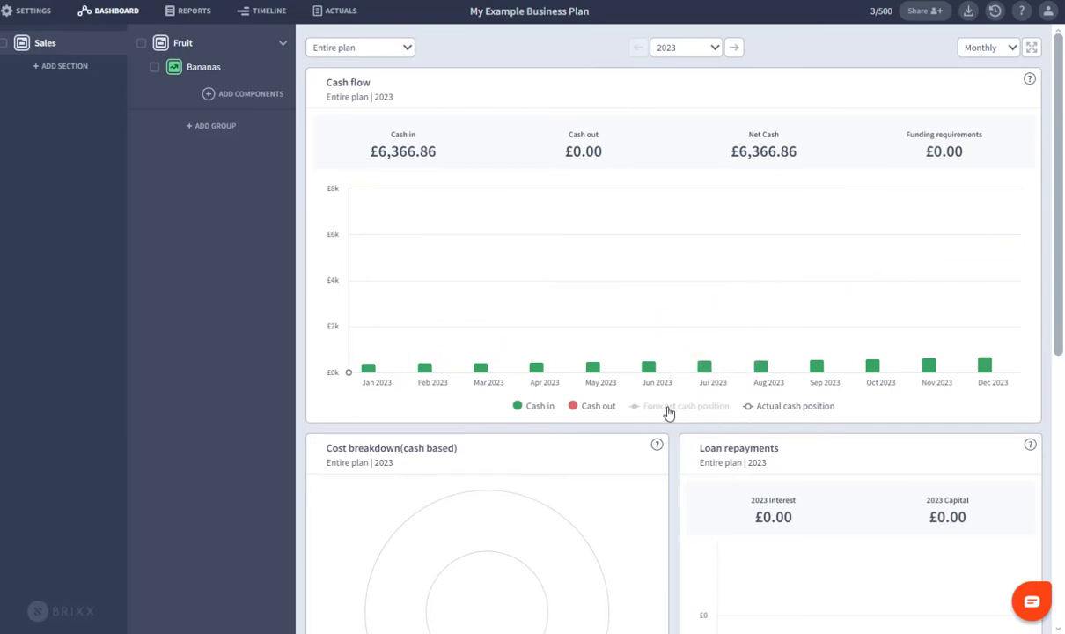
pyautogui.click(669, 408)
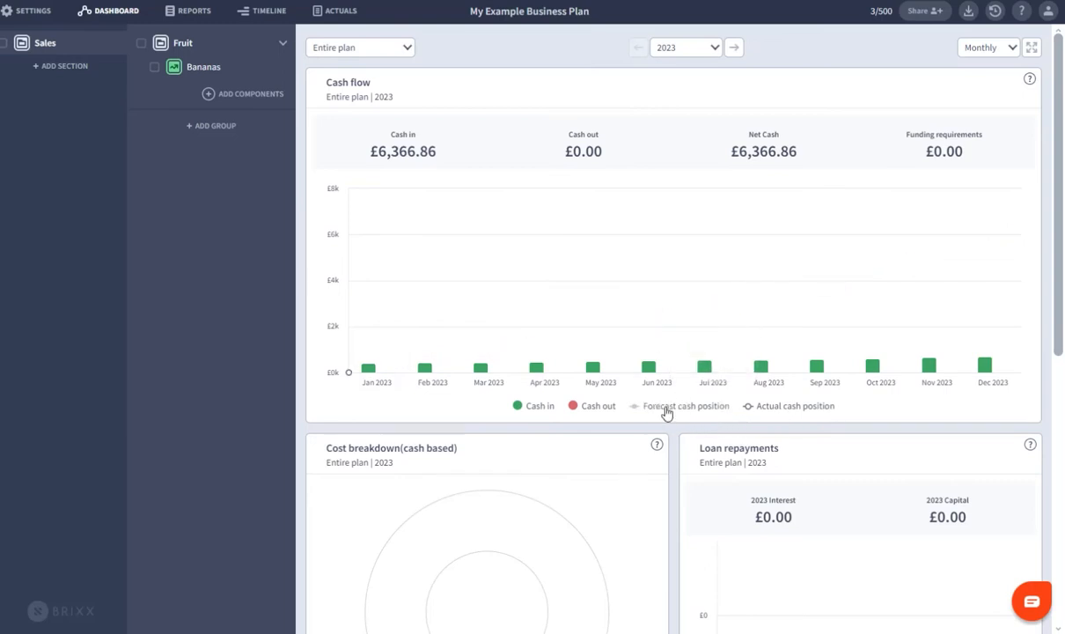
pyautogui.click(539, 408)
pyautogui.click(540, 406)
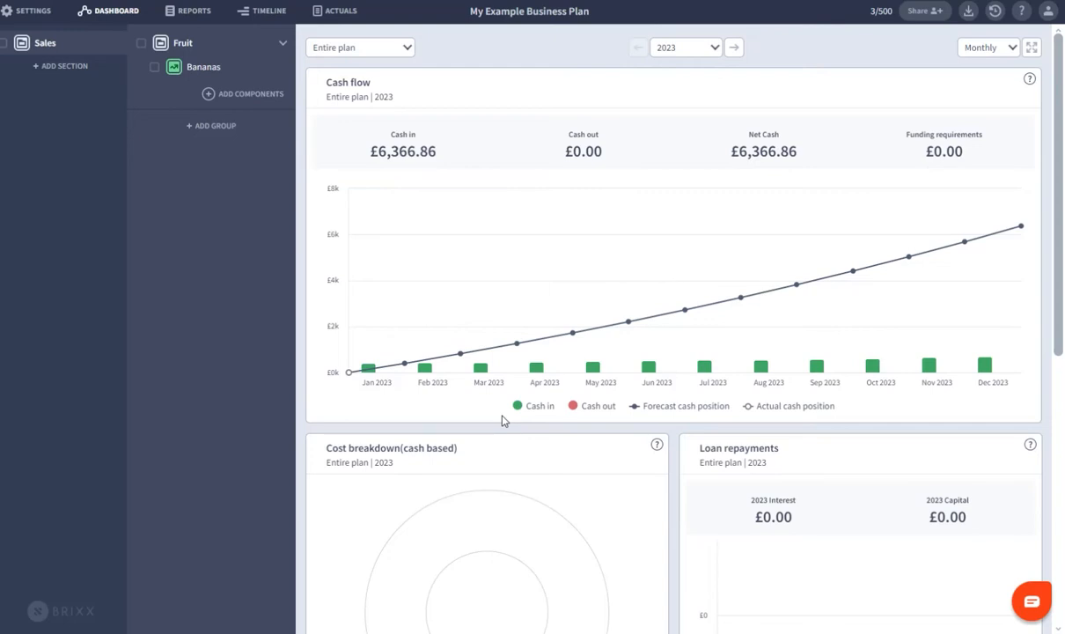
# - Show the dashboard cash flow for all years, viewing it by quarter and by year
pyautogui.click(710, 50)
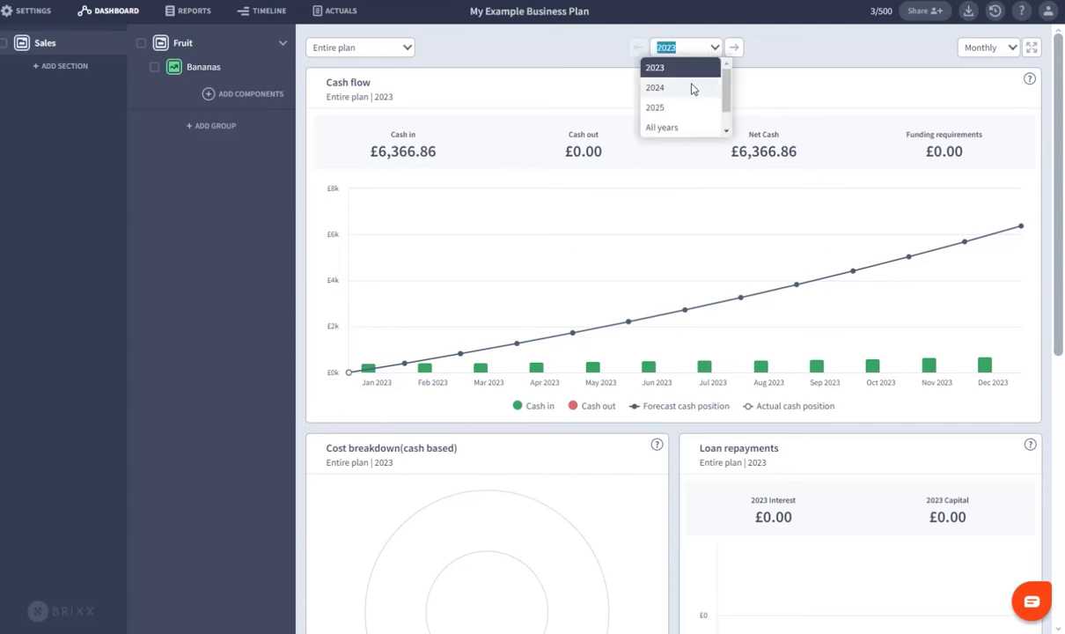
pyautogui.click(672, 129)
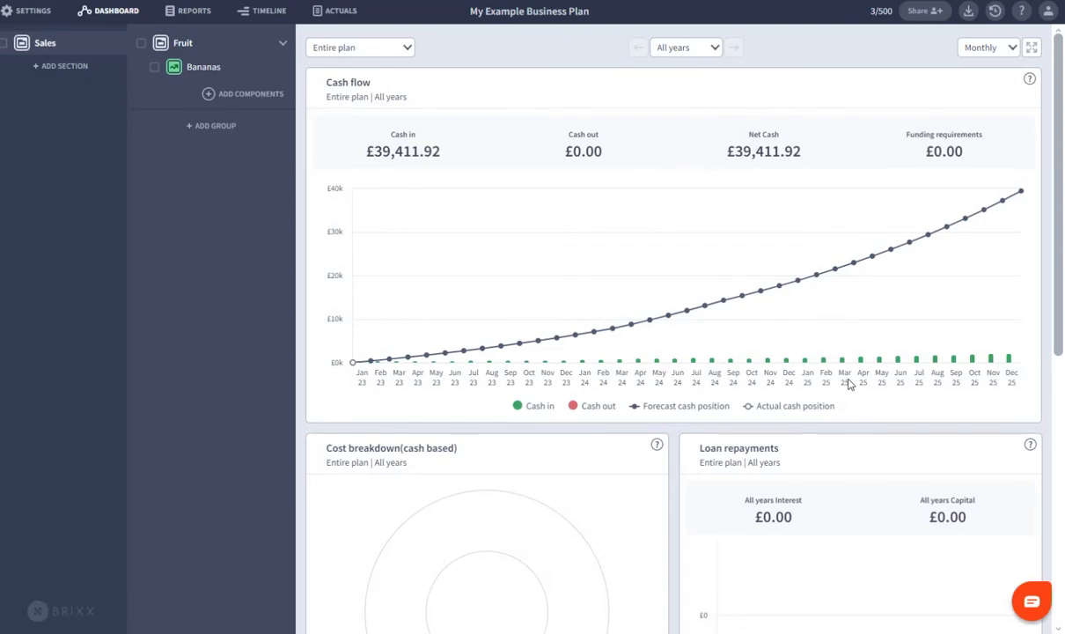
pyautogui.click(994, 50)
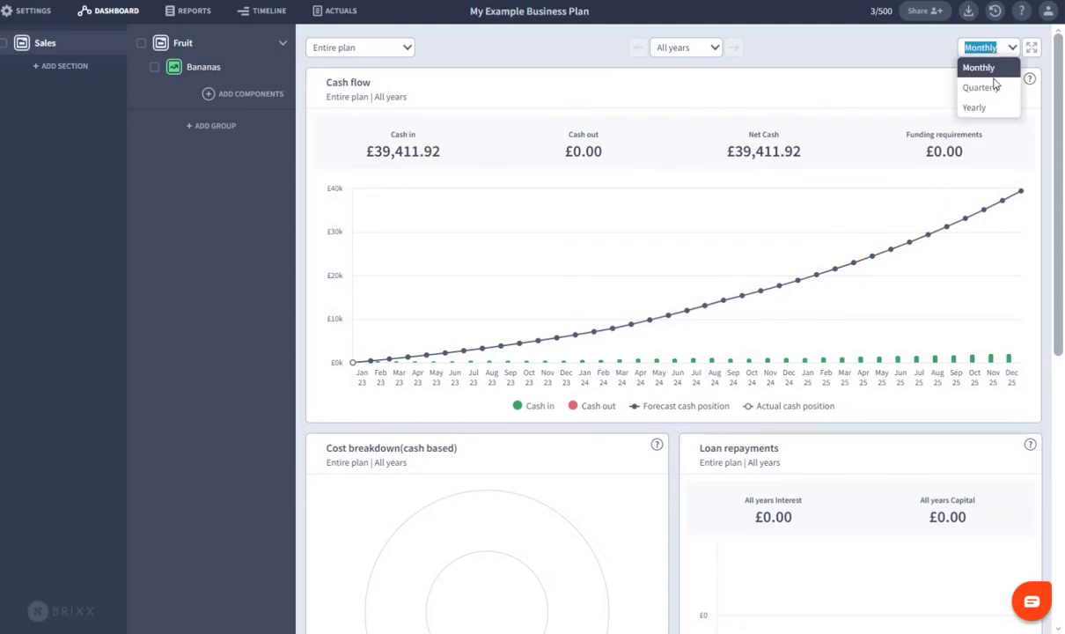
pyautogui.click(984, 85)
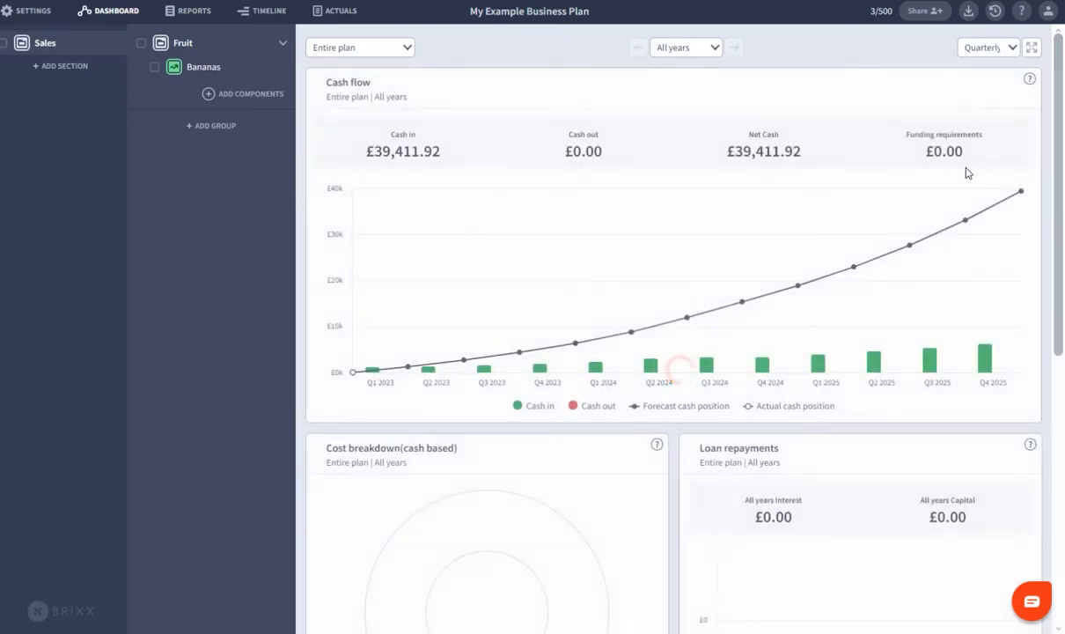
pyautogui.click(979, 47)
pyautogui.click(979, 108)
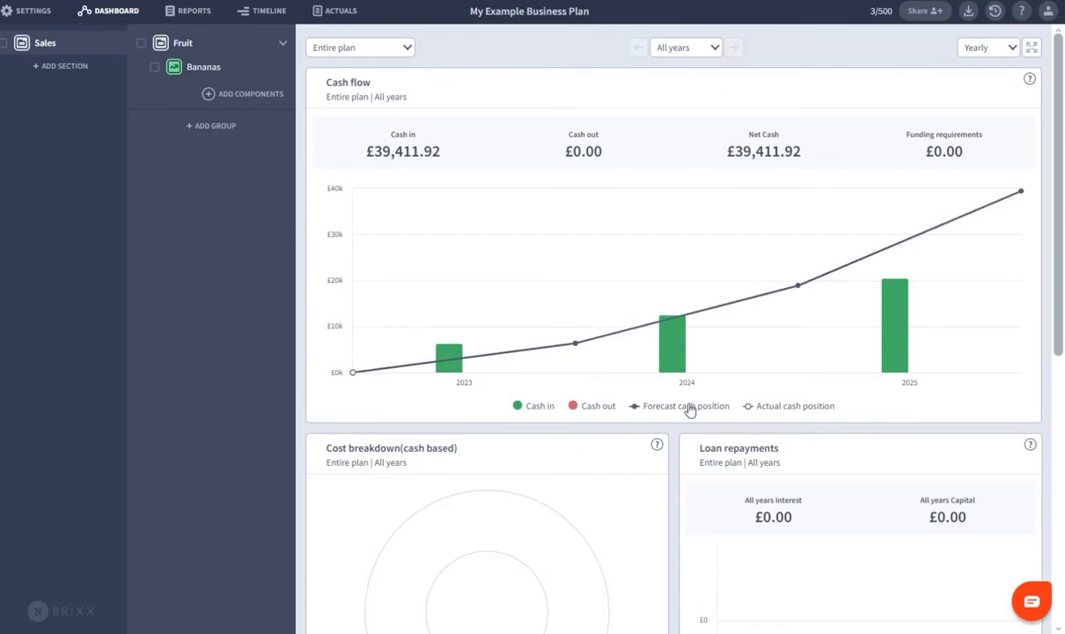
# - Return the dashboard to monthly periods and examine the Assets and Breakeven charts
pyautogui.click(1004, 48)
pyautogui.click(979, 70)
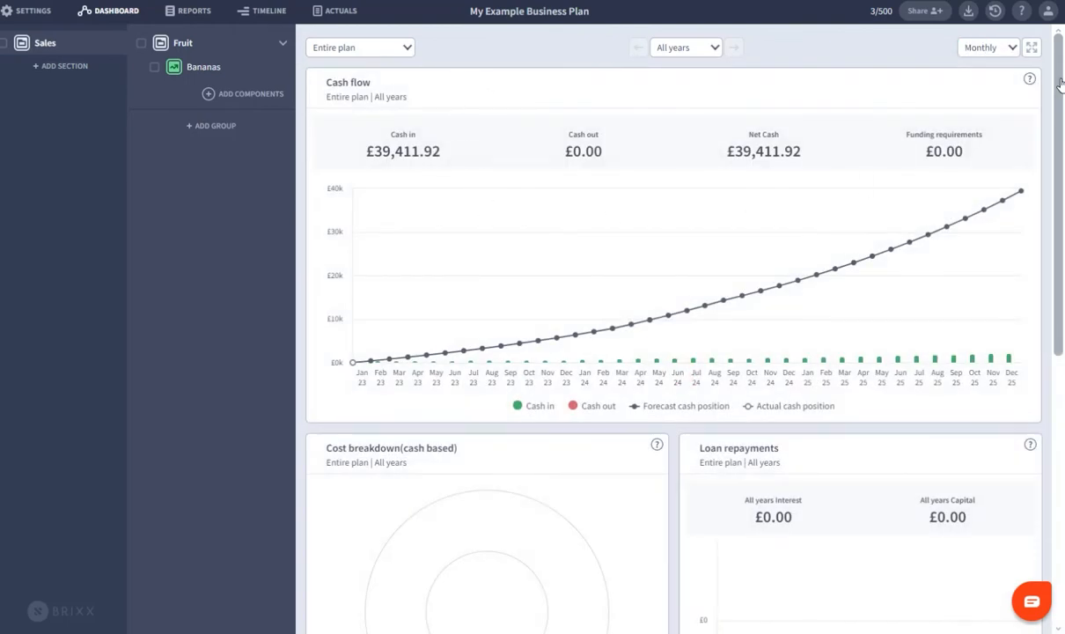
pyautogui.moveTo(1061, 82); pyautogui.dragTo(1036, 376)
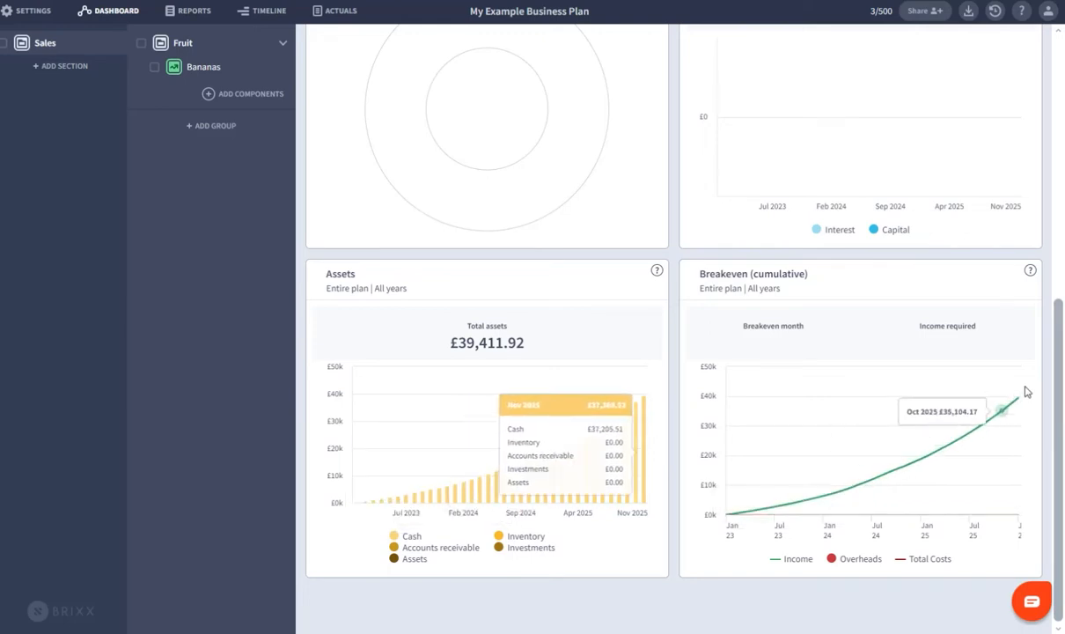
pyautogui.moveTo(1059, 356); pyautogui.dragTo(978, 84)
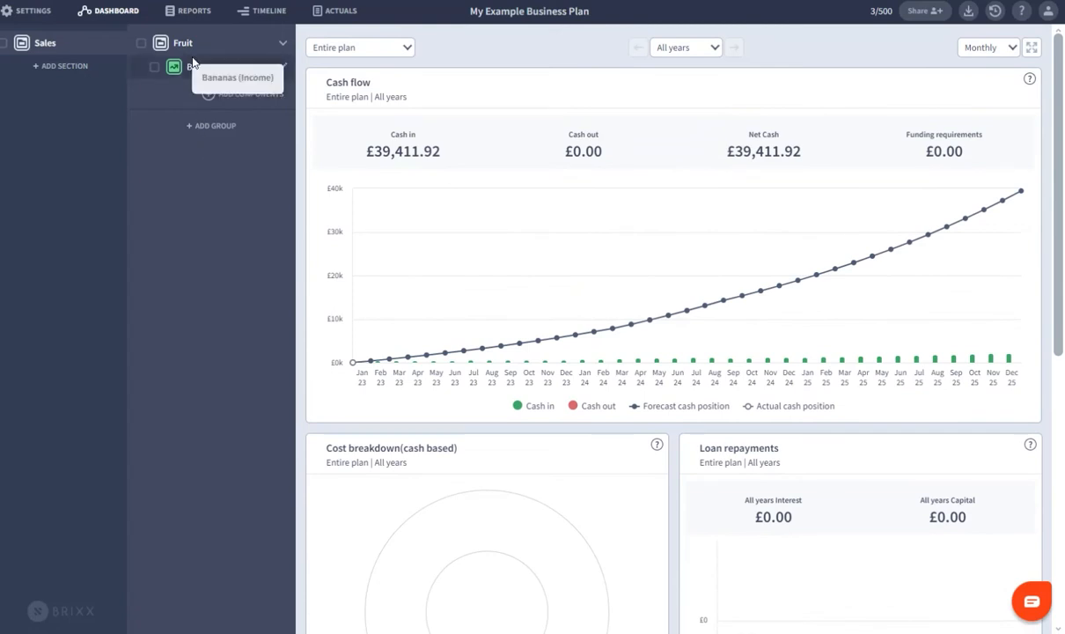
# - Open the Budget report, expand Revenue through Sales and Fruit down to Bananas, and collapse it again
pyautogui.click(193, 11)
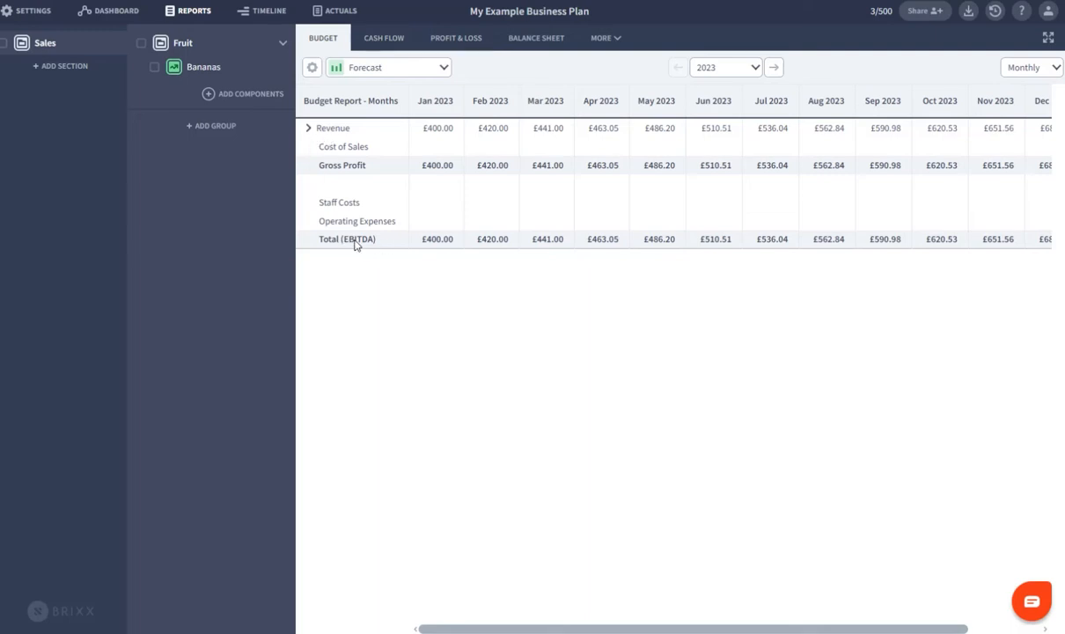
pyautogui.click(308, 129)
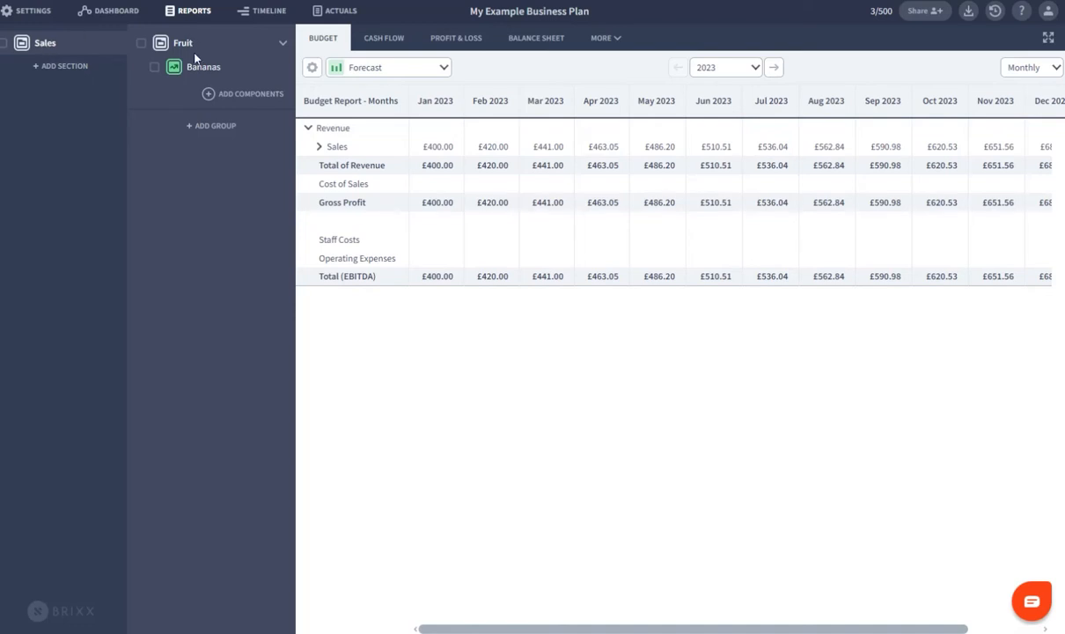
pyautogui.click(318, 146)
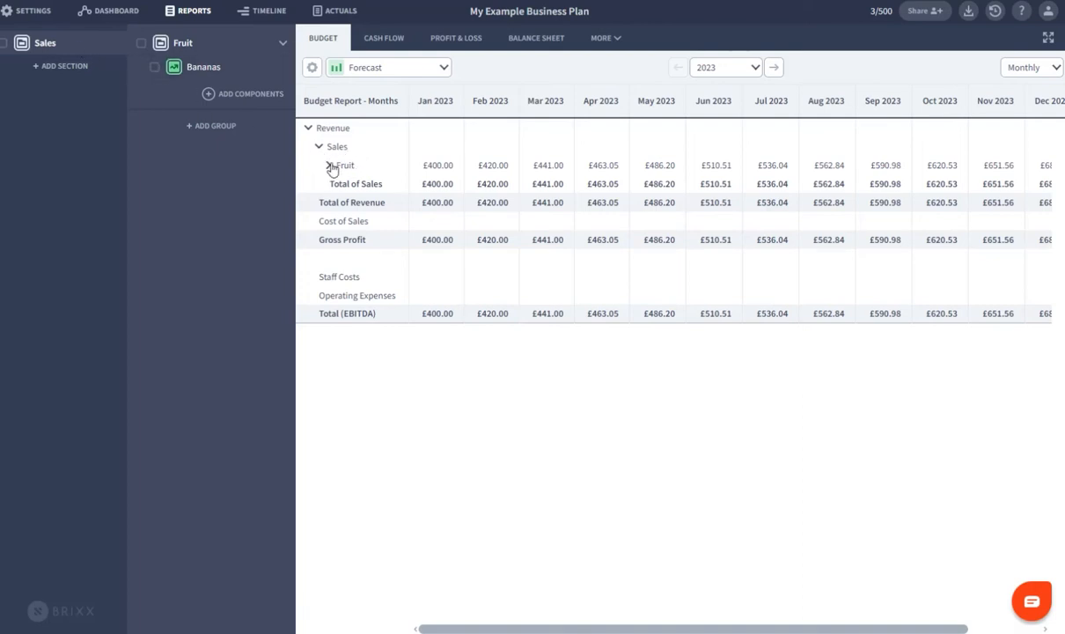
pyautogui.click(329, 166)
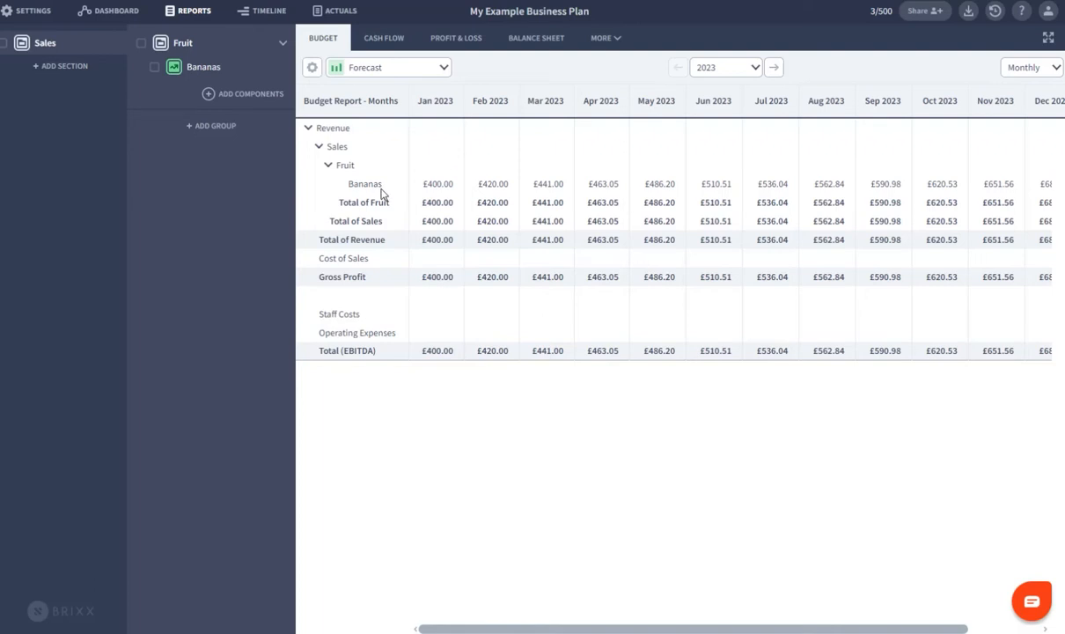
pyautogui.click(308, 128)
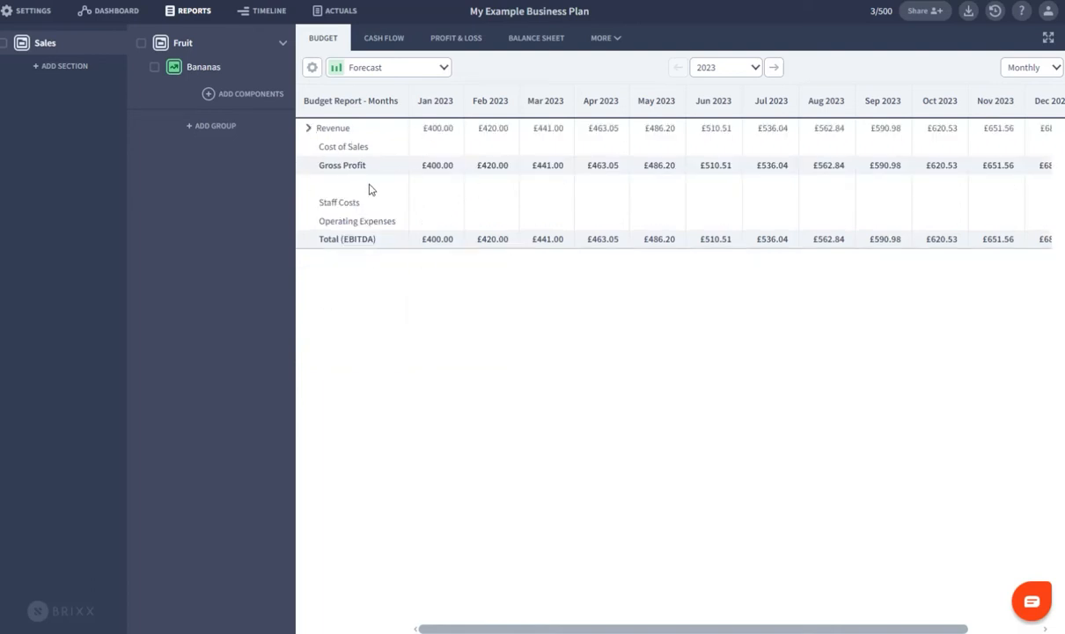
# - View the Cash Flow report, breaking Cash Received down to Bananas and collapsing it, and check the closing bank position
pyautogui.click(371, 42)
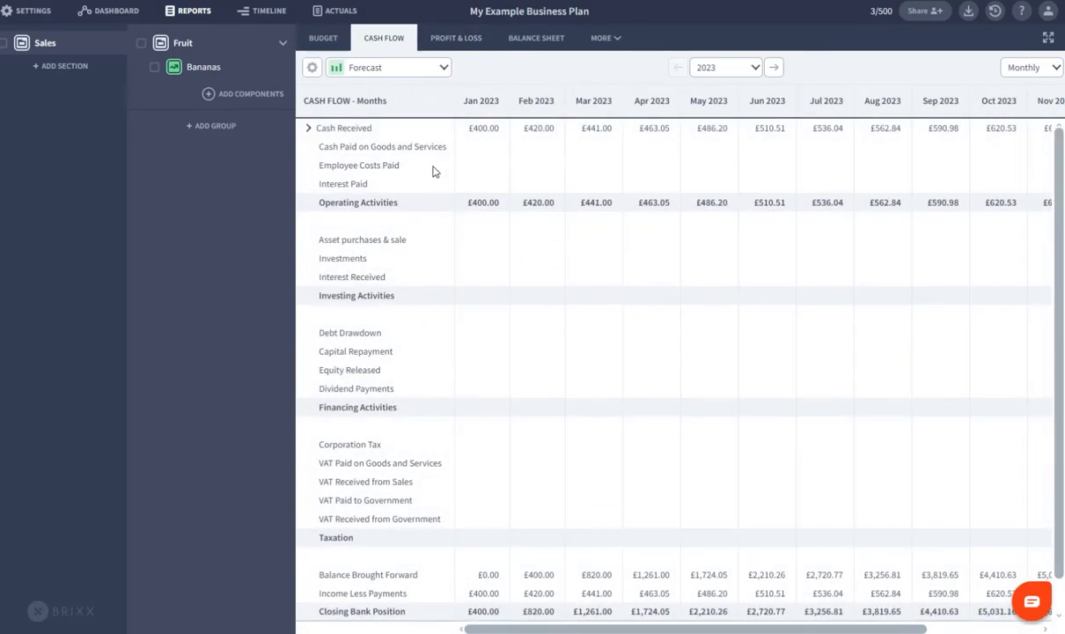
pyautogui.click(309, 129)
pyautogui.click(319, 147)
pyautogui.click(330, 166)
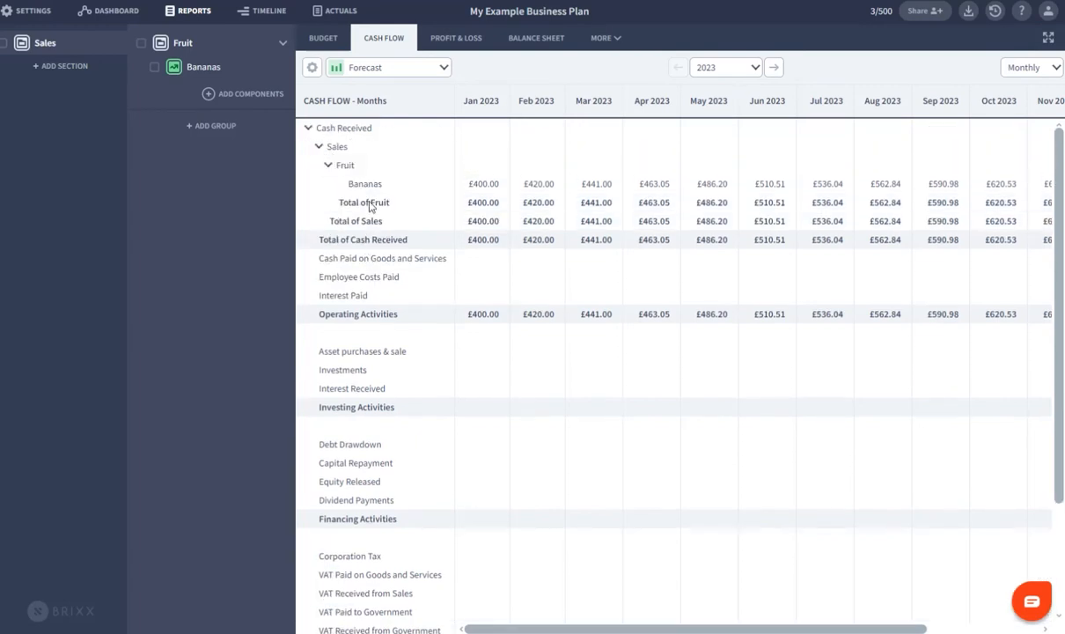
pyautogui.click(309, 128)
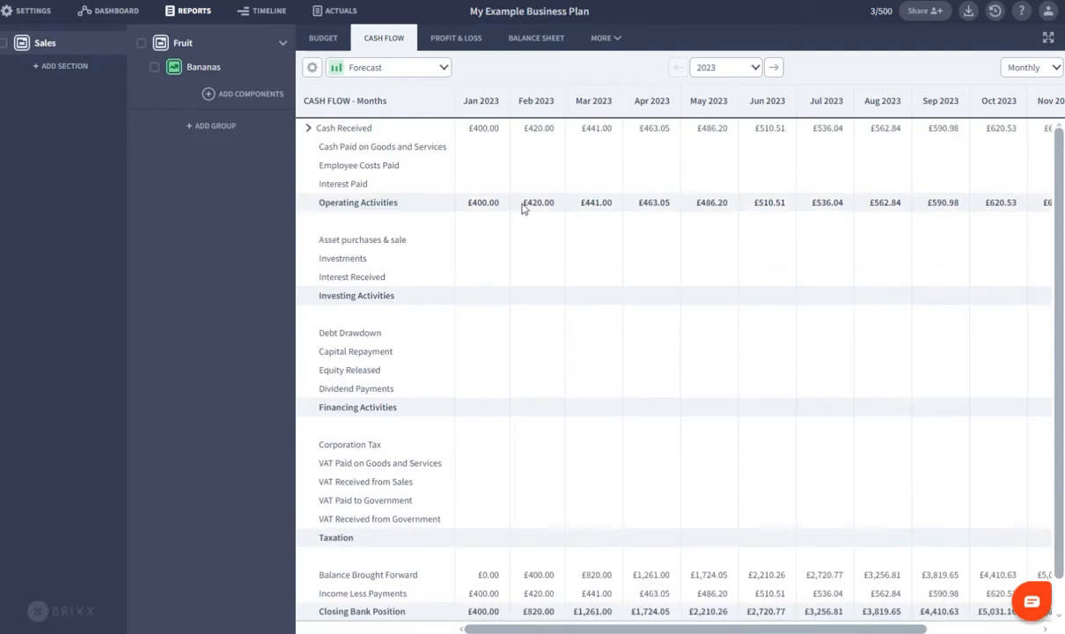
pyautogui.scroll(-1, 495, 185)
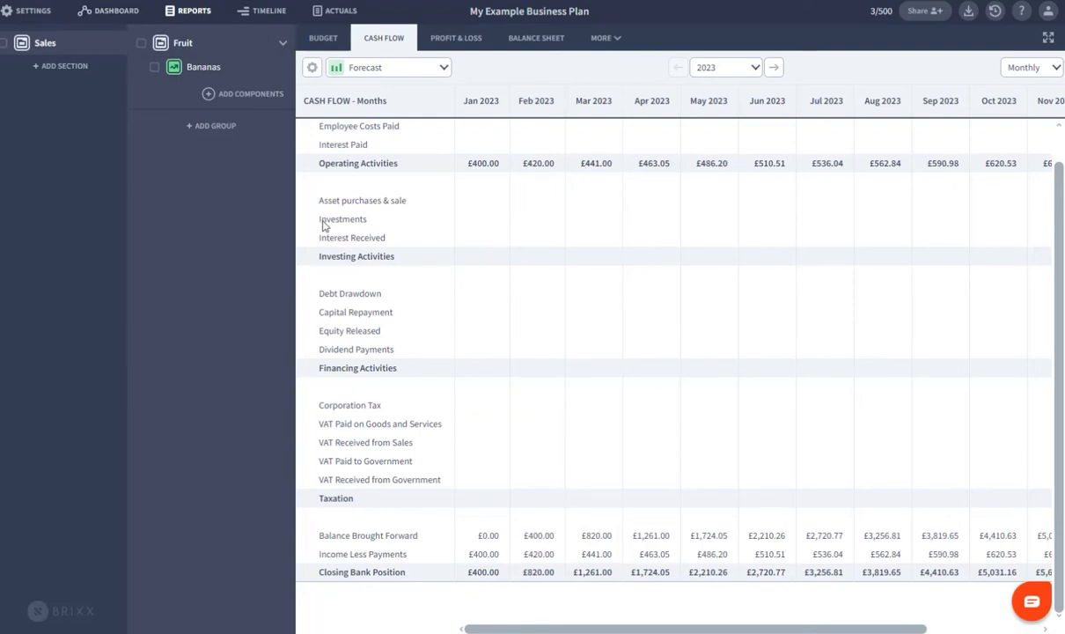
# - Review the Profit & Loss report and compare January 2023 surplus cash with retained profit on the Balance Sheet
pyautogui.click(456, 38)
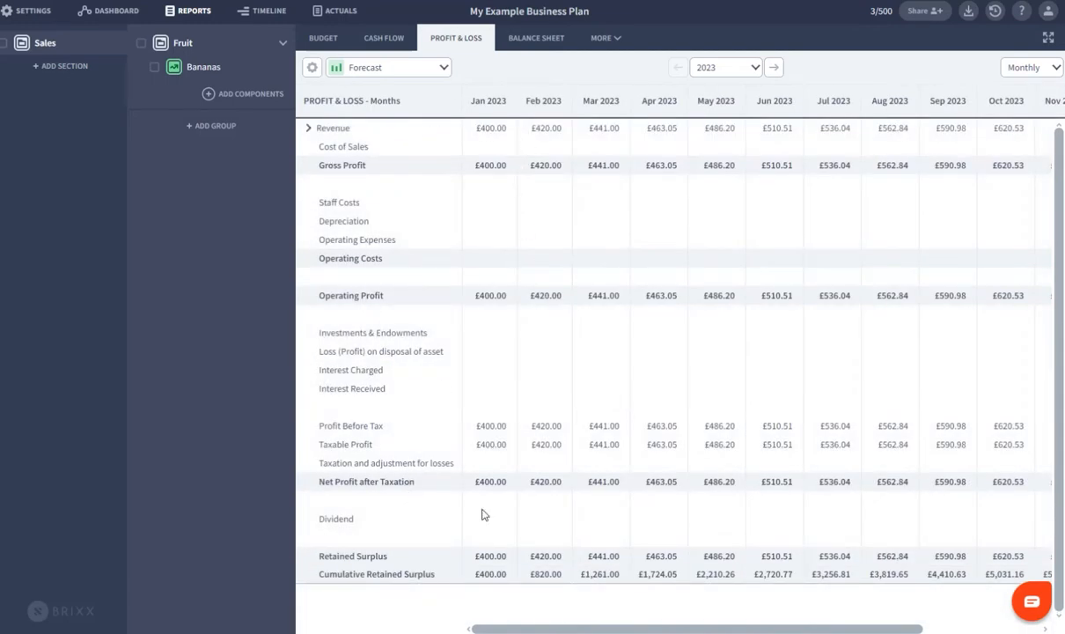
pyautogui.click(536, 40)
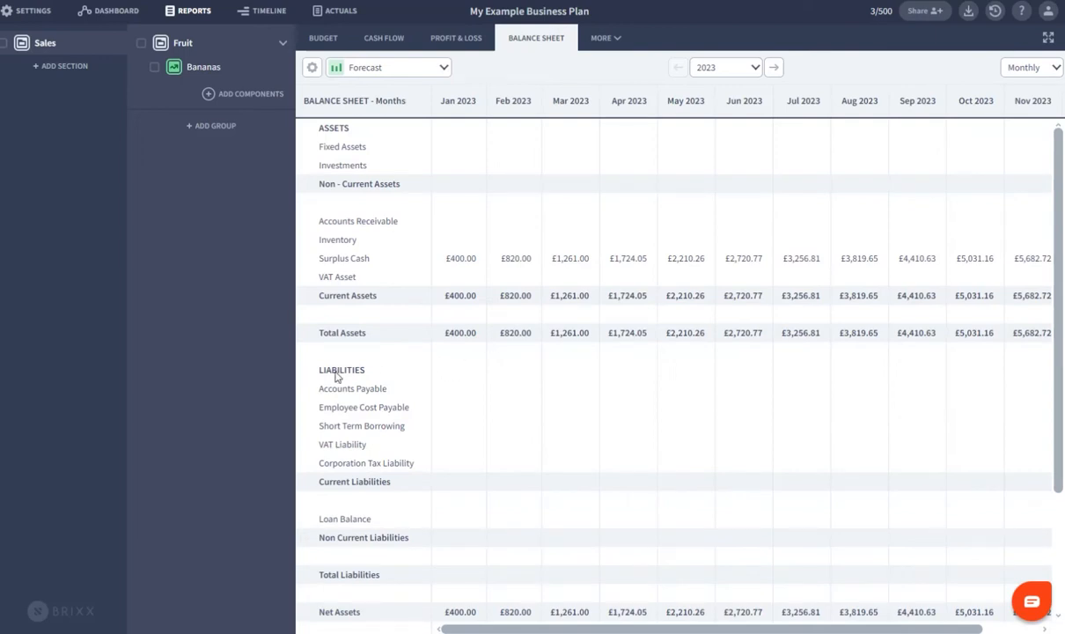
pyautogui.scroll(-3, 402, 590)
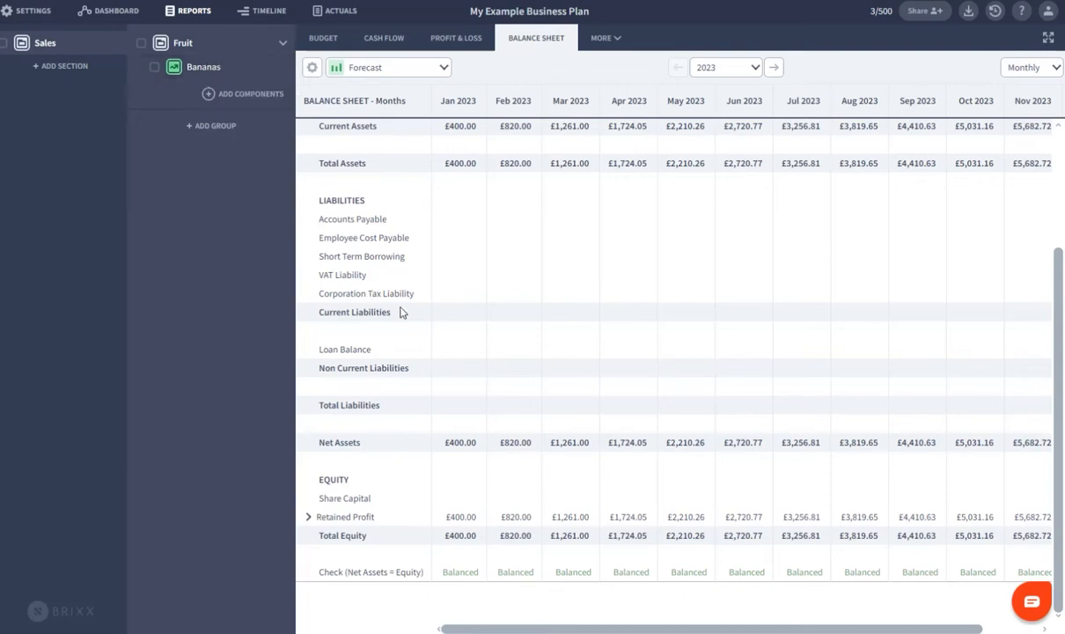
pyautogui.scroll(3, 607, 323)
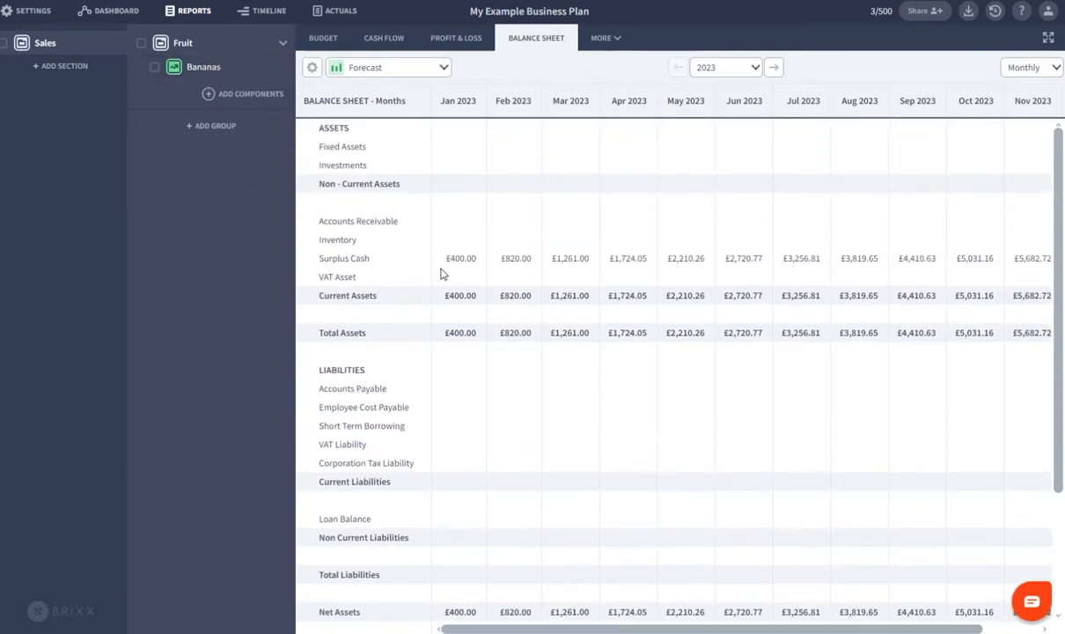
pyautogui.moveTo(428, 257); pyautogui.dragTo(459, 265)
pyautogui.click(462, 262)
pyautogui.scroll(-1, 464, 339)
pyautogui.scroll(-1, 465, 344)
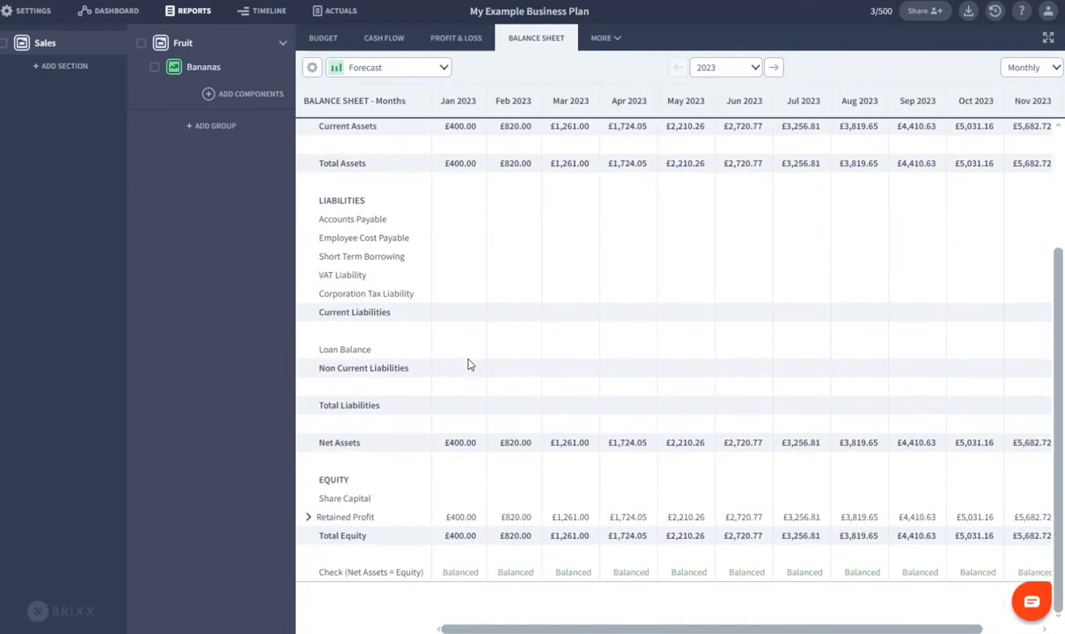
pyautogui.moveTo(446, 522); pyautogui.dragTo(471, 525)
pyautogui.click(471, 526)
pyautogui.scroll(2, 541, 347)
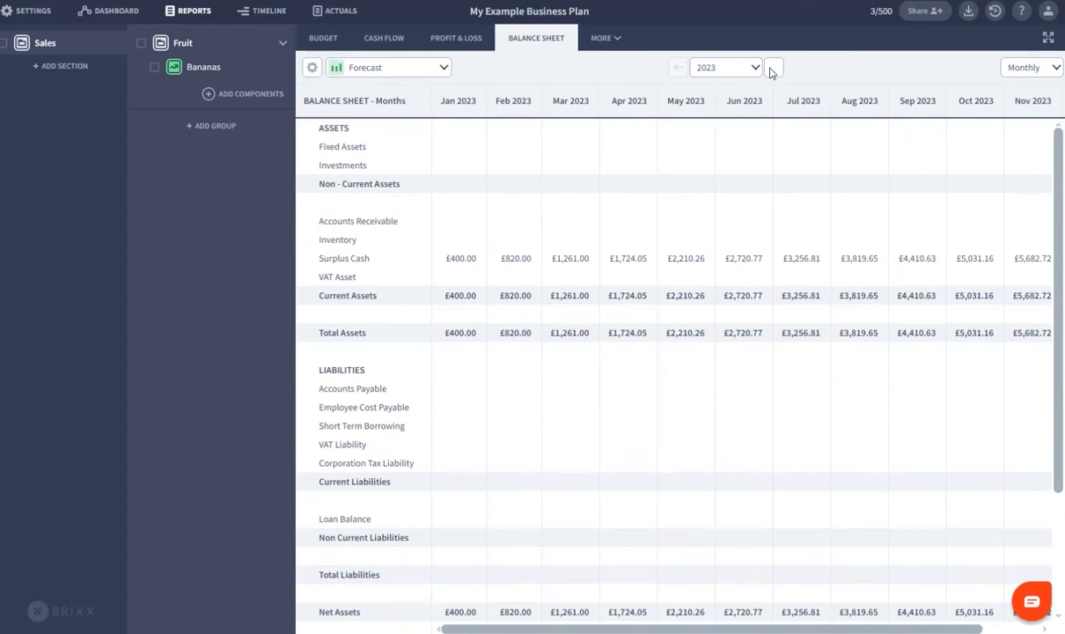
# - Show the Balance Sheet for all years by quarter
pyautogui.click(712, 68)
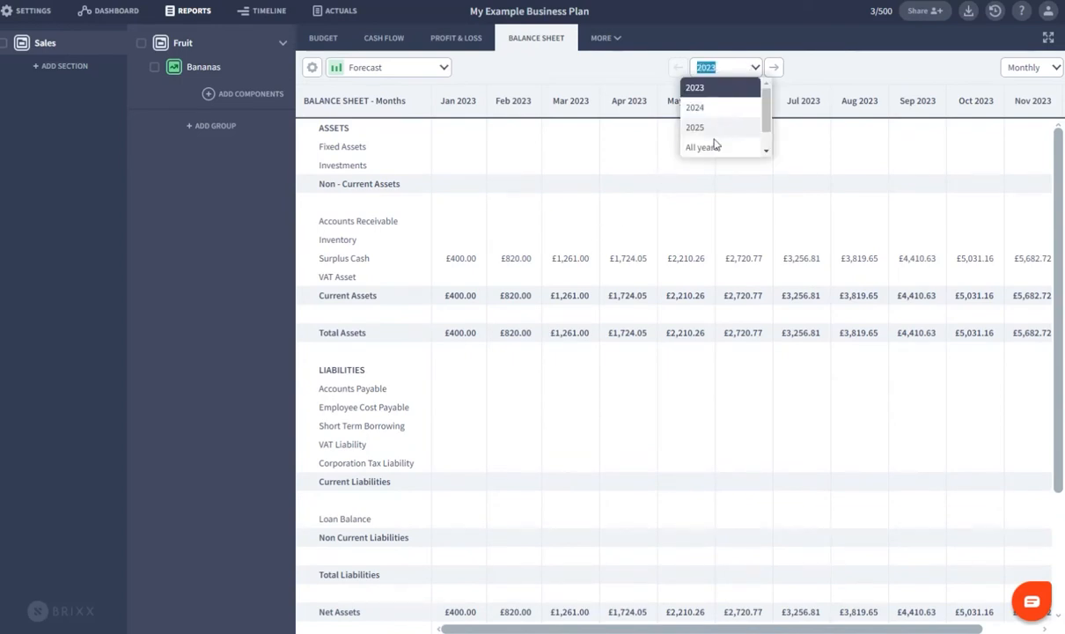
pyautogui.click(709, 147)
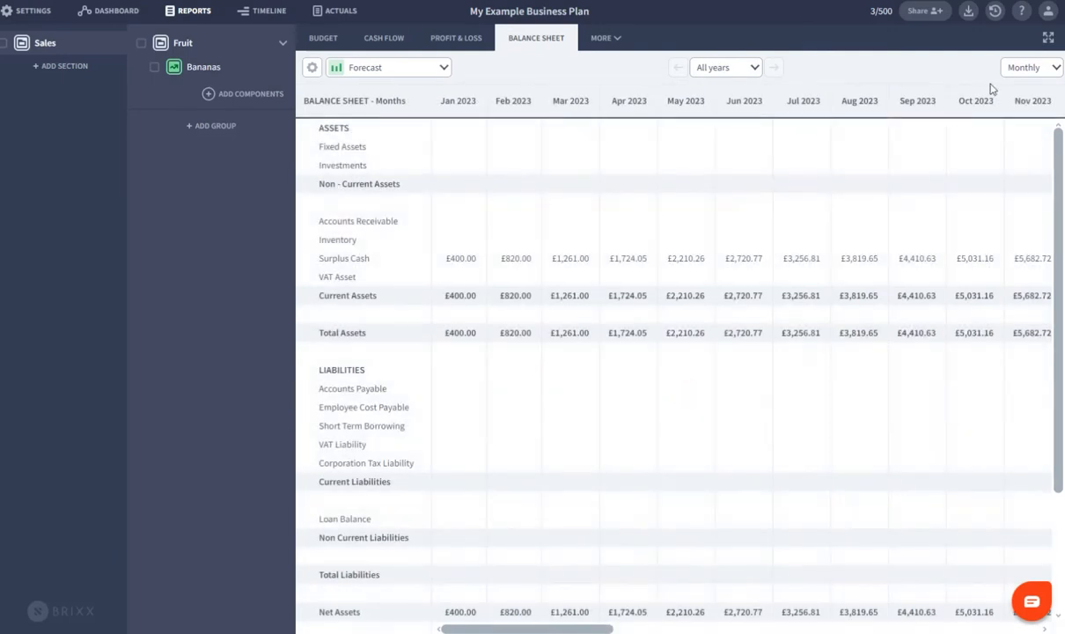
pyautogui.click(1030, 67)
pyautogui.click(1024, 98)
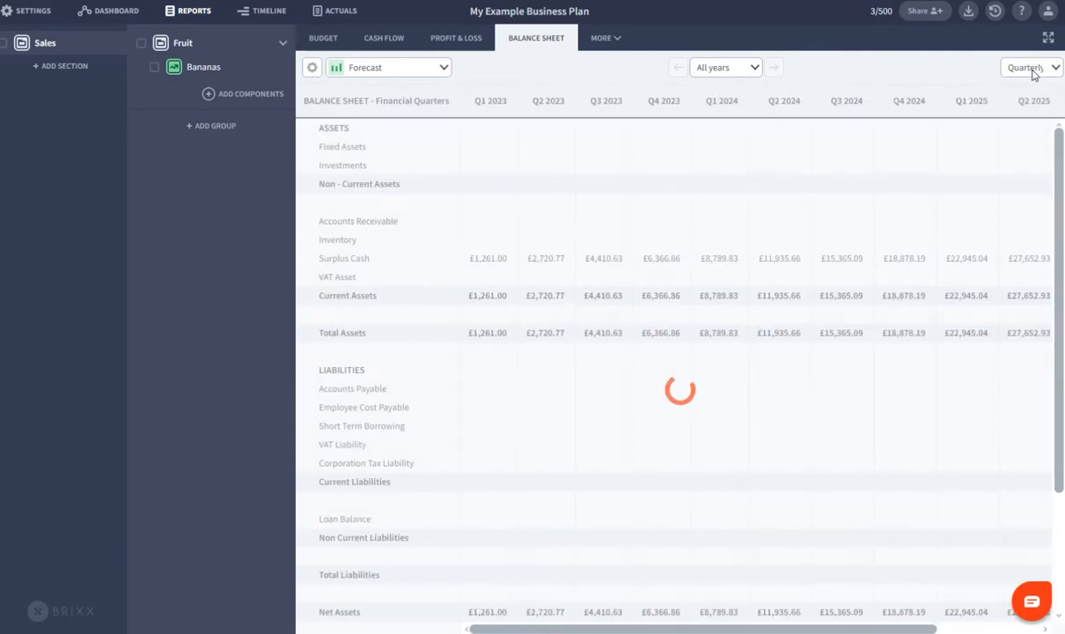
# - View the Balance Sheet by year, limit it to 2023 by month, and open the Cash Flow report
pyautogui.click(1032, 68)
pyautogui.click(1012, 126)
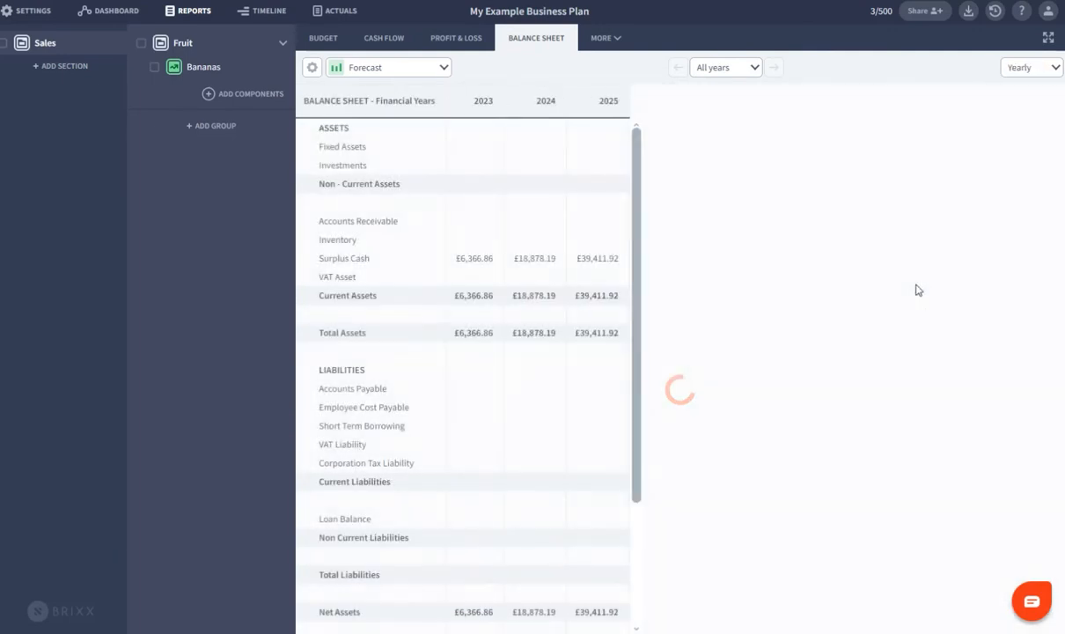
pyautogui.click(746, 70)
pyautogui.click(739, 89)
pyautogui.click(1021, 69)
pyautogui.click(1018, 94)
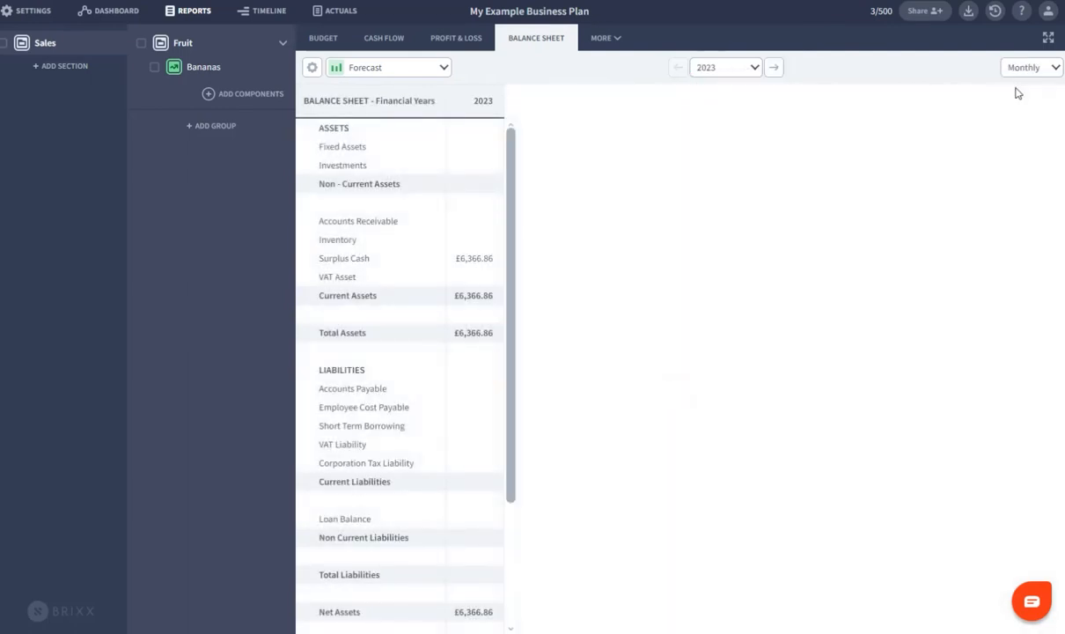
pyautogui.click(371, 38)
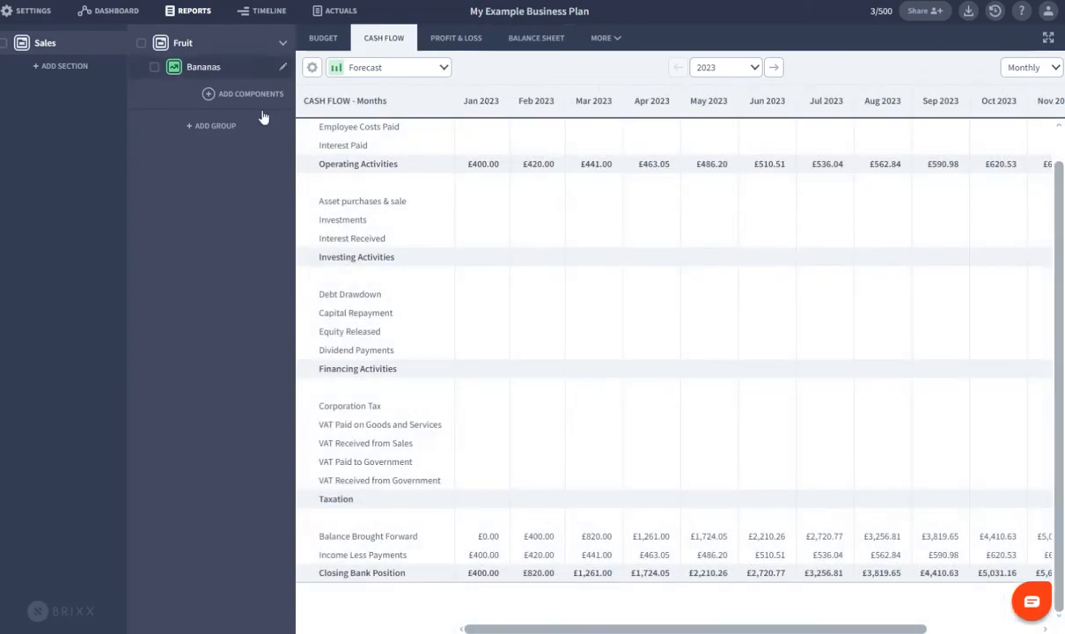
pyautogui.scroll(2, 502, 247)
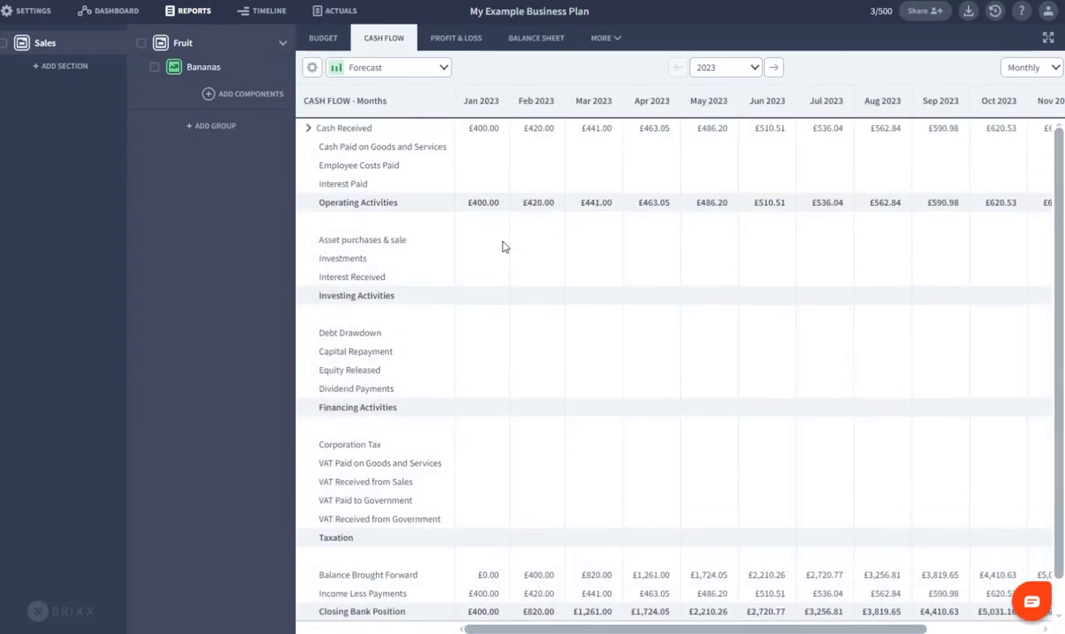
# - Add a cost of sales component linked to Bananas and rename it Delivery
pyautogui.click(210, 68)
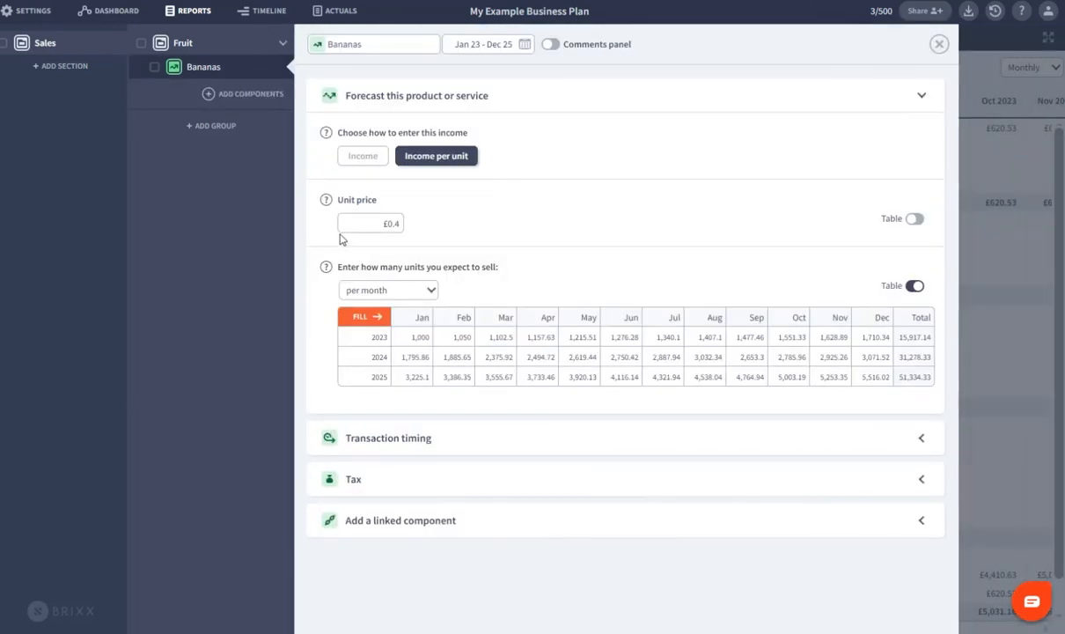
pyautogui.click(422, 528)
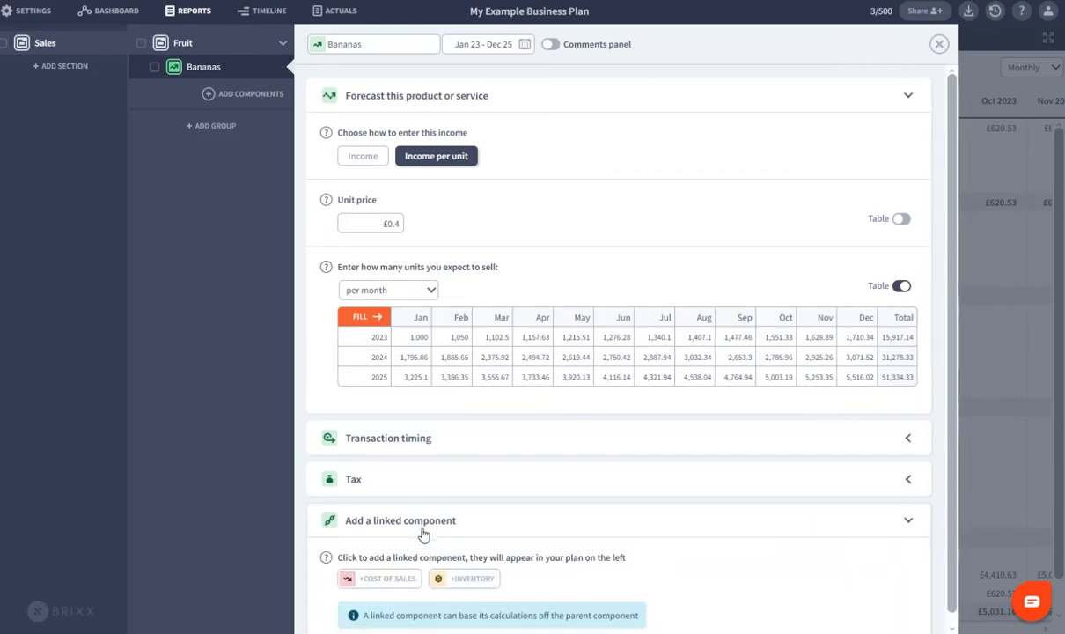
pyautogui.scroll(-1, 431, 502)
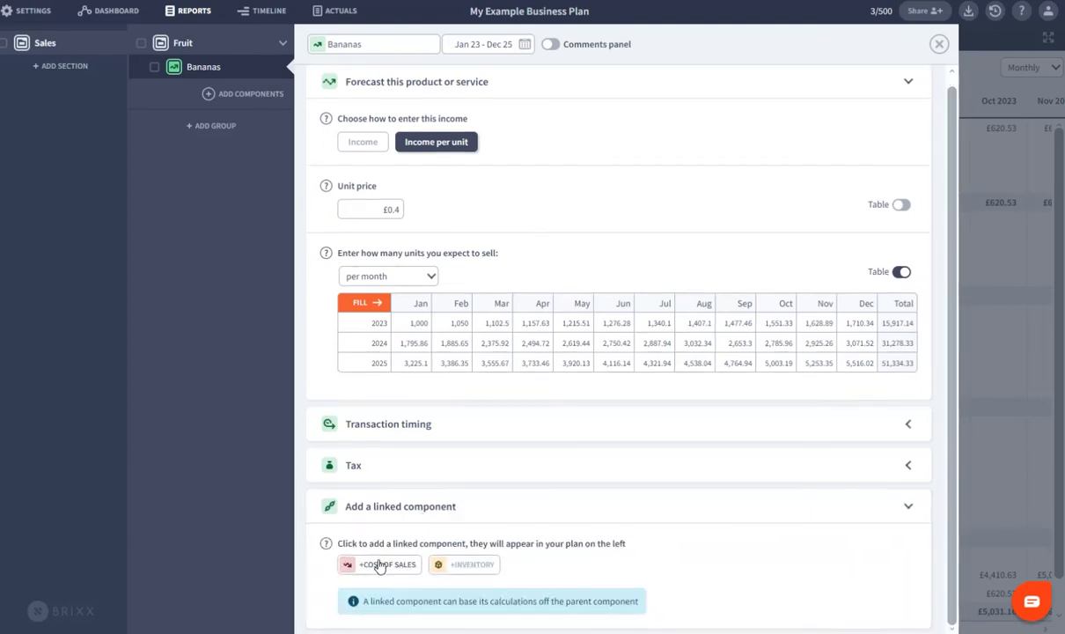
pyautogui.click(376, 566)
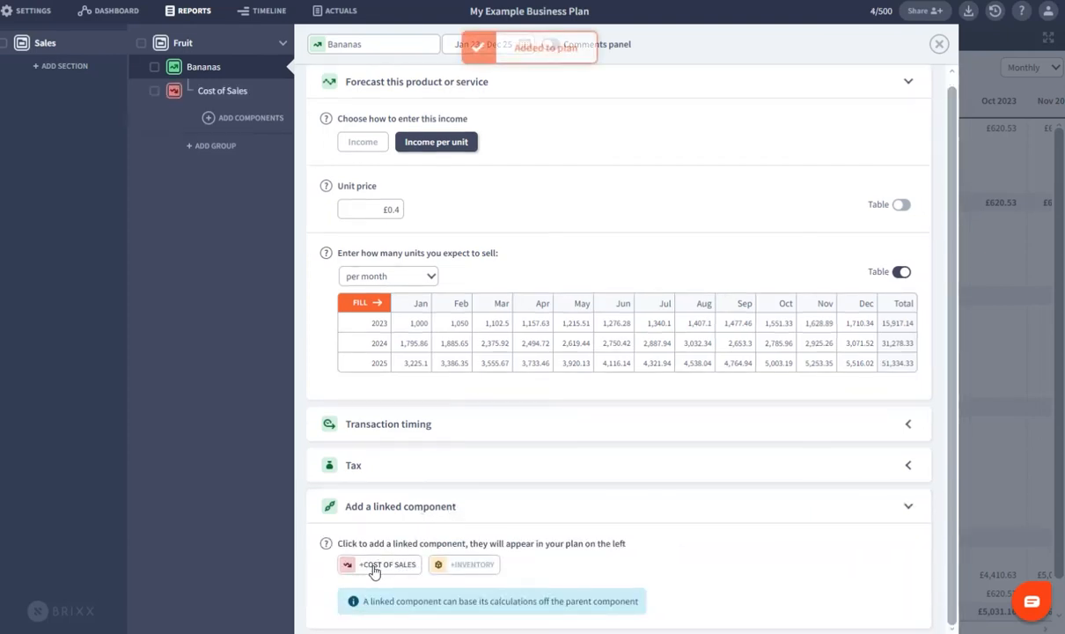
pyautogui.doubleClick(237, 90)
pyautogui.write('De')
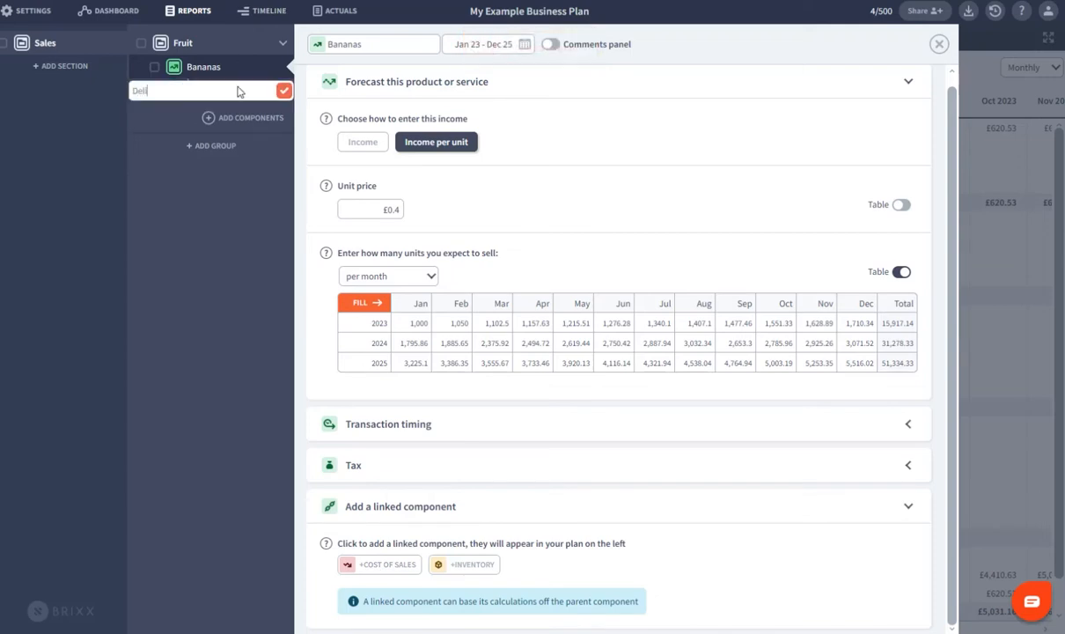
pyautogui.write('livery')
pyautogui.press('Return')
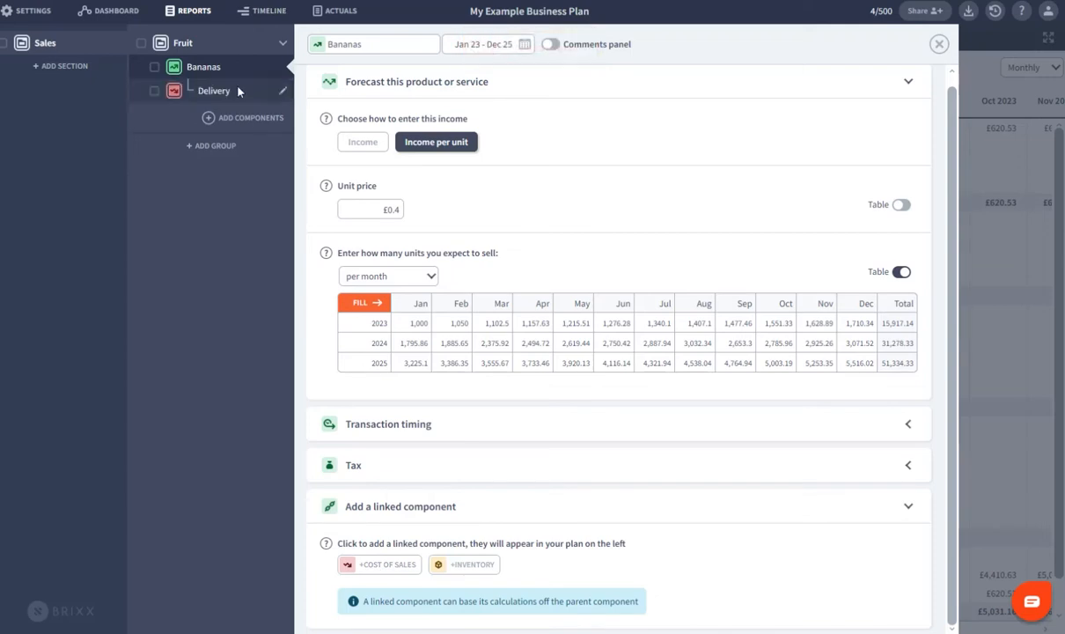
# - Open Delivery, compare the Cost per unit sold and Manual entry calculation methods, and return to Percentage of income
pyautogui.click(216, 93)
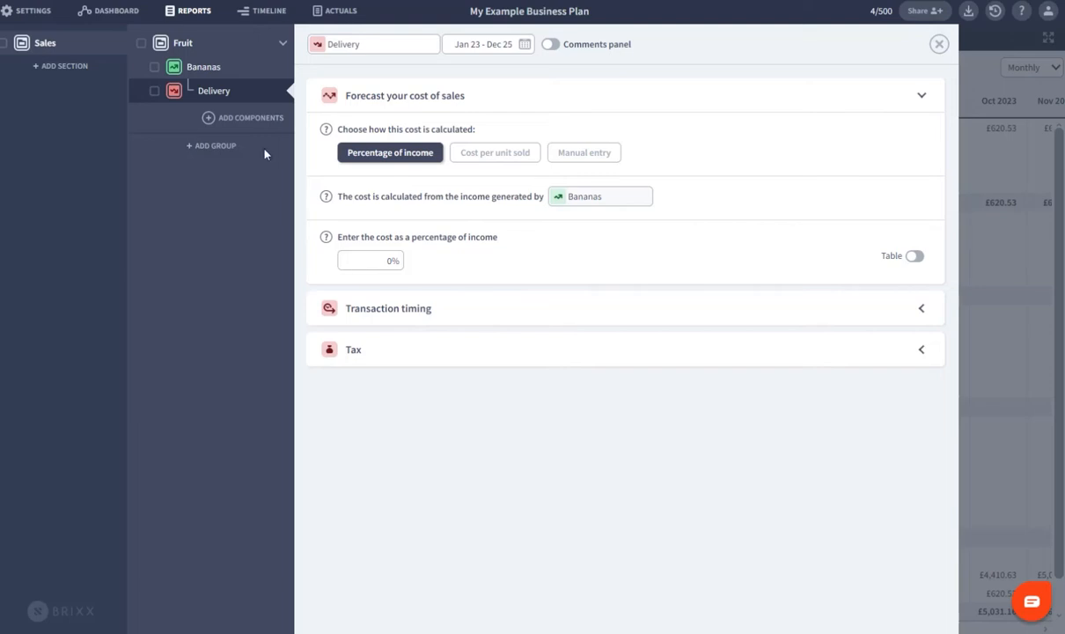
pyautogui.click(517, 153)
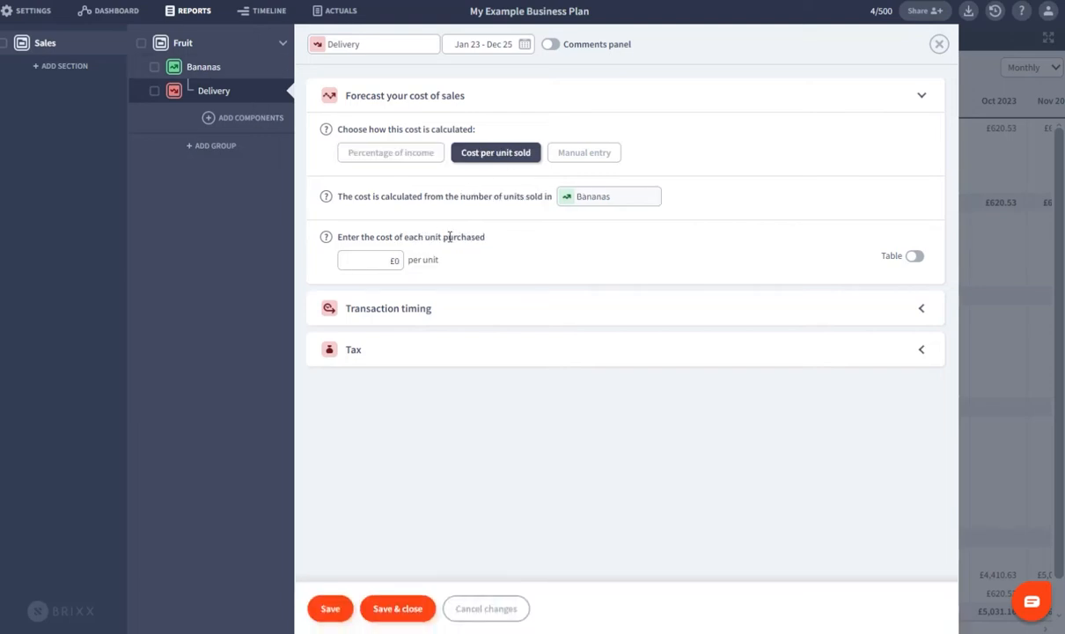
pyautogui.click(595, 150)
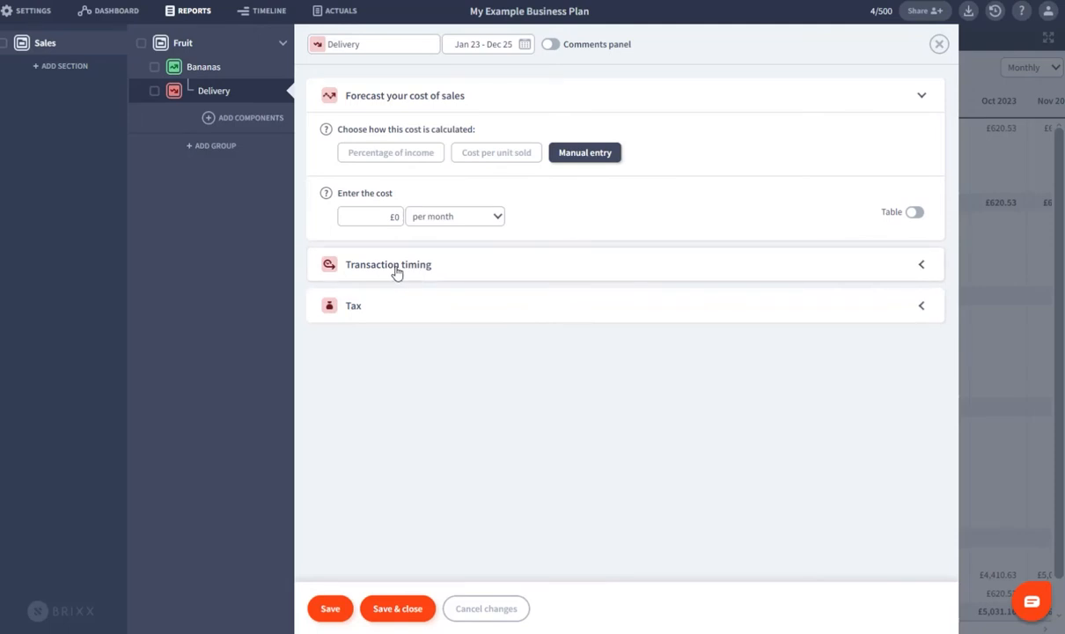
pyautogui.click(393, 154)
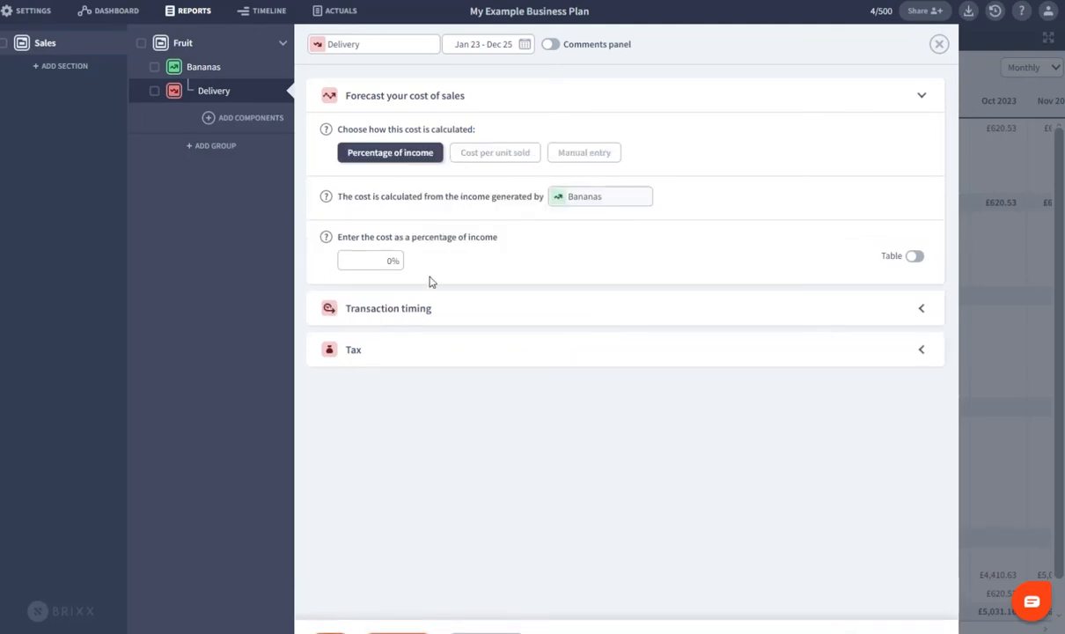
# - Set the Delivery cost to 5% of Bananas income, check its monthly table, and save and close the component
pyautogui.click(398, 259)
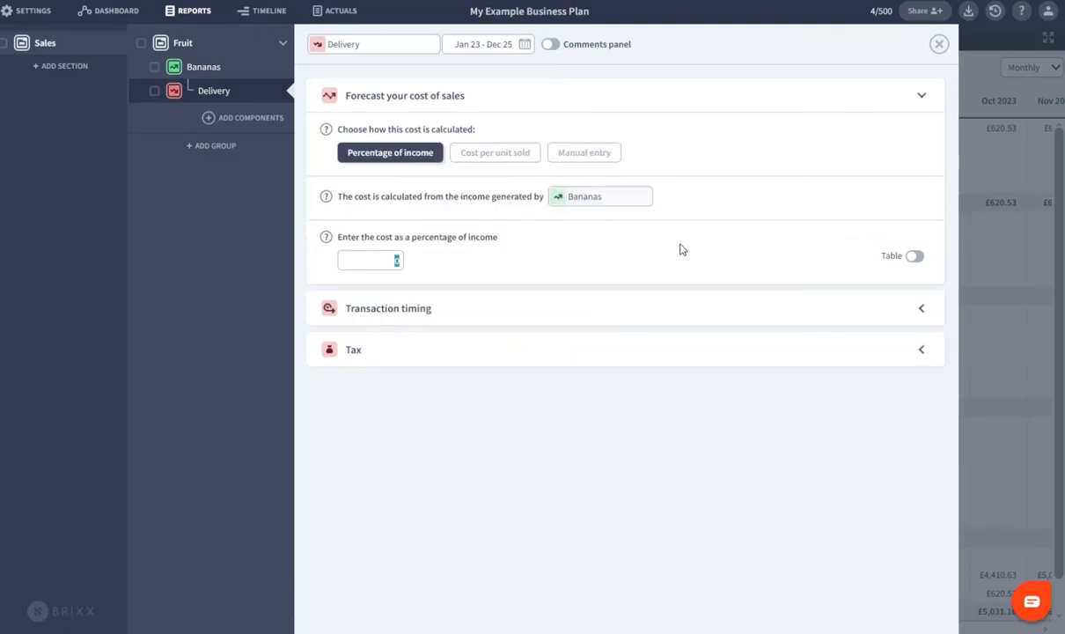
pyautogui.write('5')
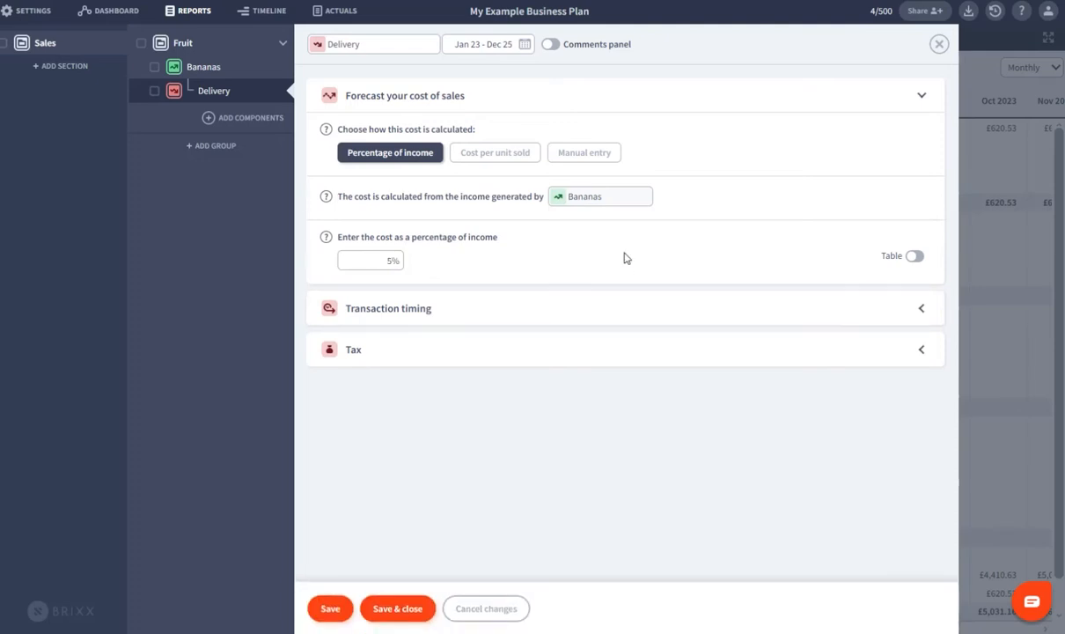
pyautogui.click(915, 256)
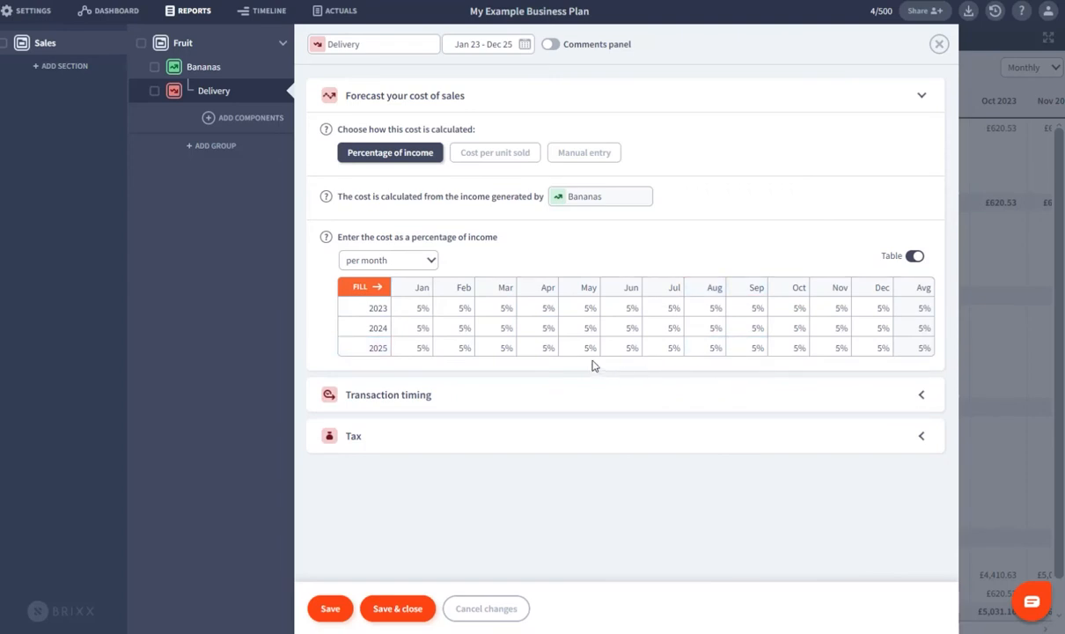
pyautogui.click(914, 256)
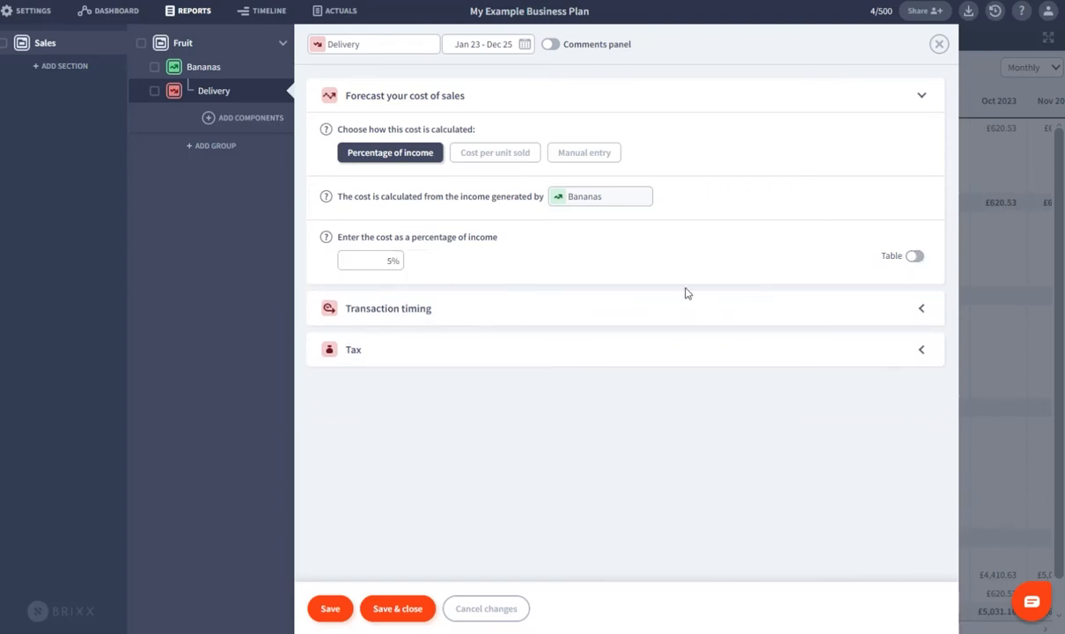
pyautogui.click(407, 606)
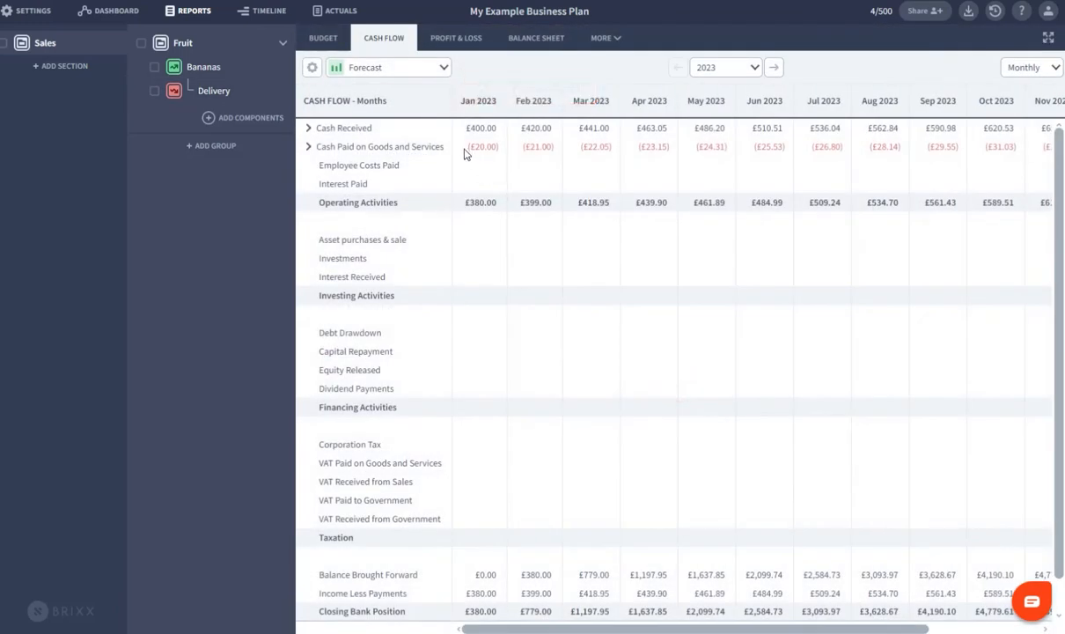
# - Break down Cash Paid on Goods and Services through Sales, Fruit and Bananas to Delivery, and collapse it again
pyautogui.click(308, 150)
pyautogui.click(319, 166)
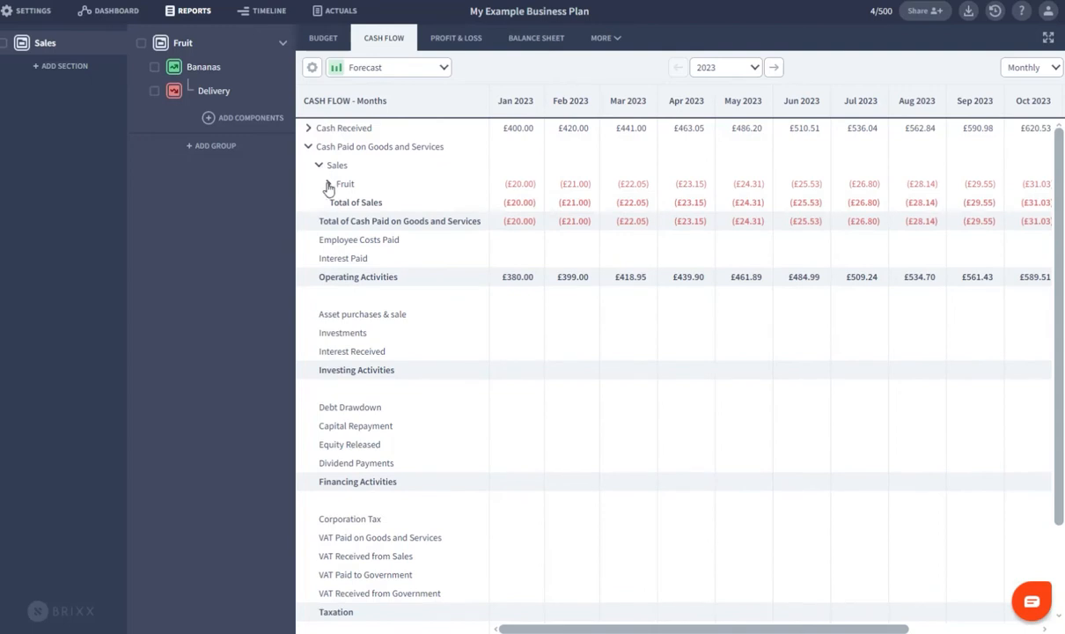
pyautogui.click(327, 185)
pyautogui.click(336, 203)
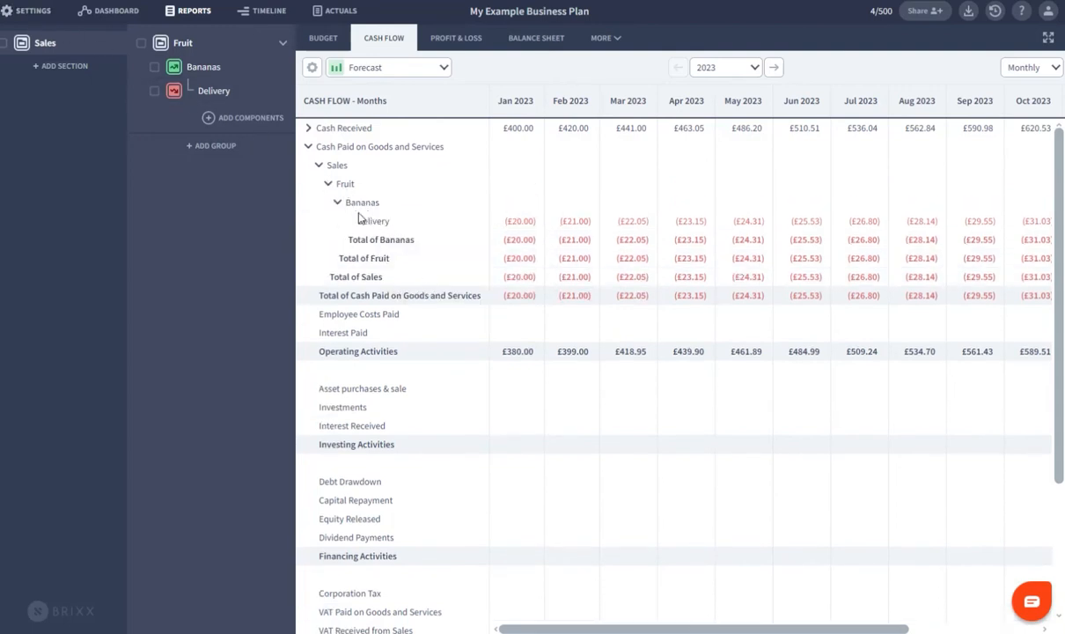
pyautogui.click(308, 146)
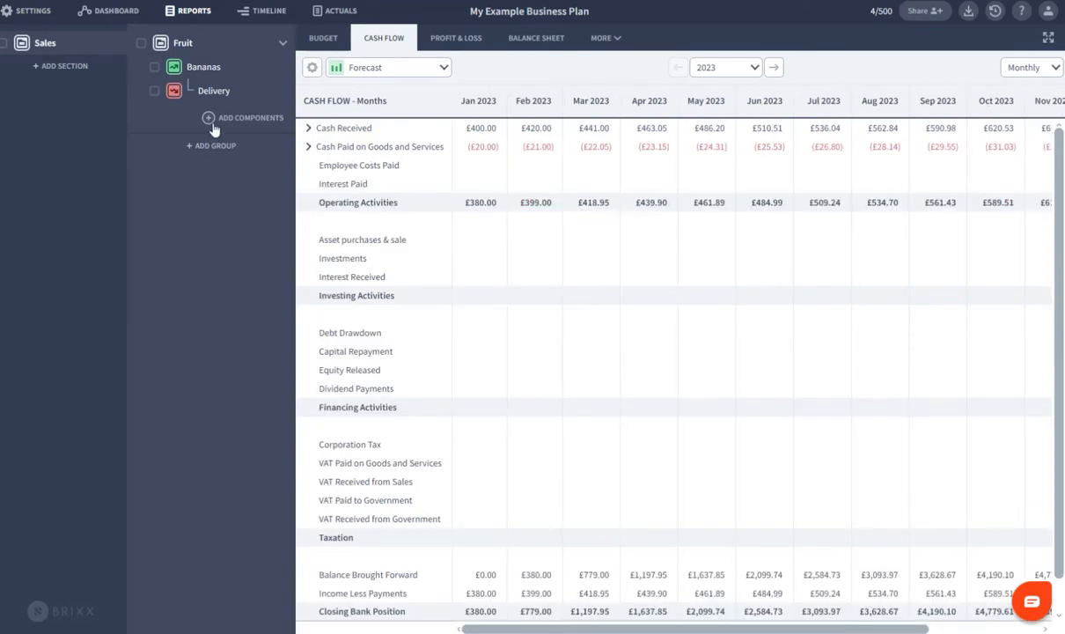
# - Set the cash payment delay for Bananas to 1 month delay and save and close the component
pyautogui.click(210, 72)
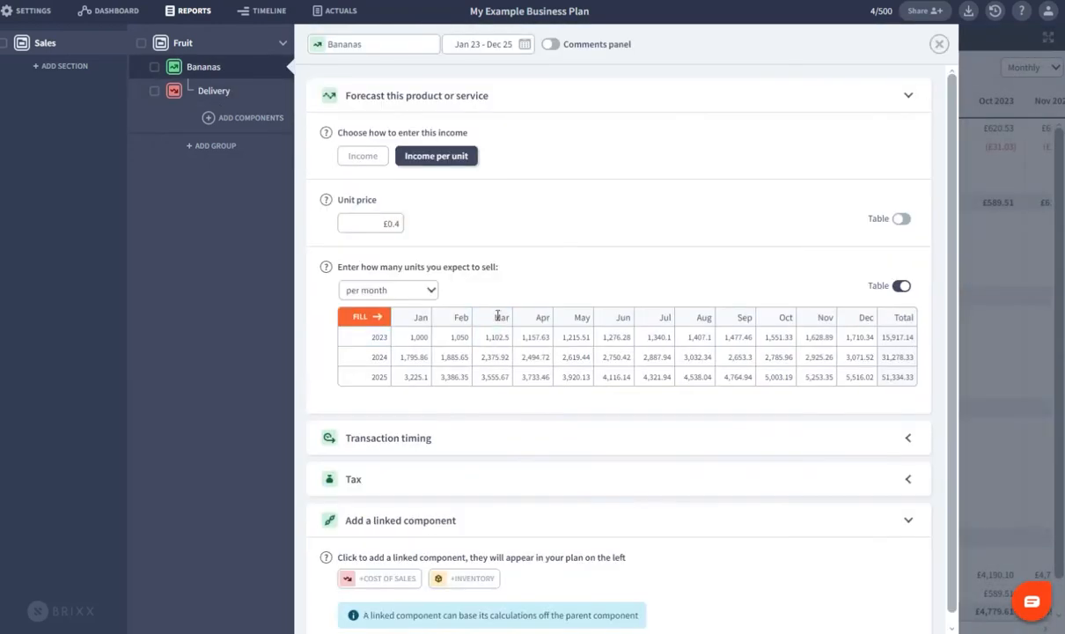
pyautogui.scroll(-2, 539, 353)
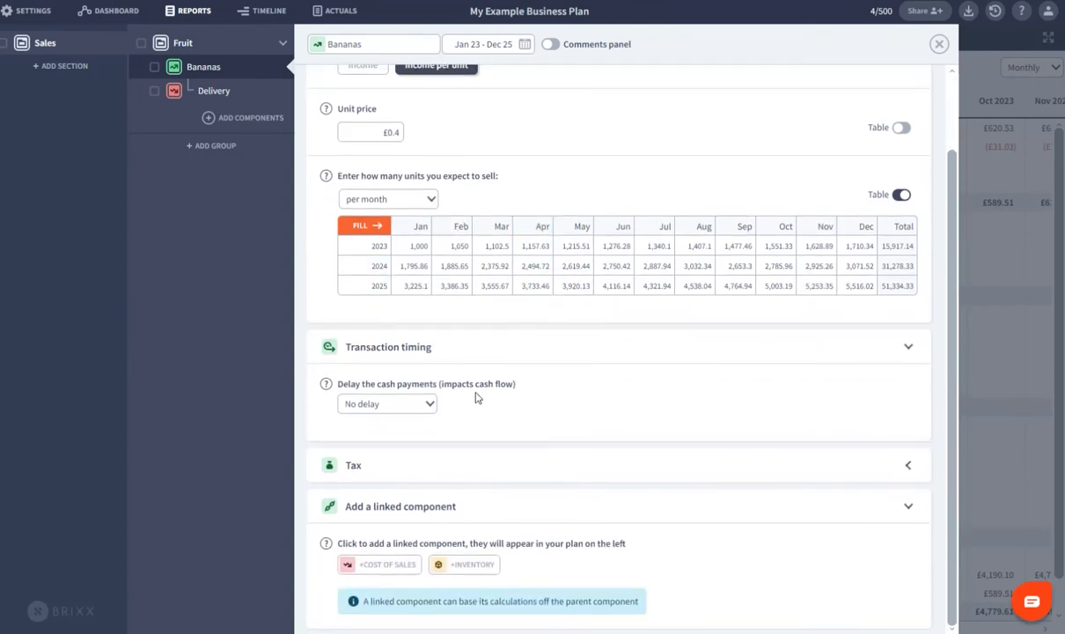
pyautogui.click(380, 404)
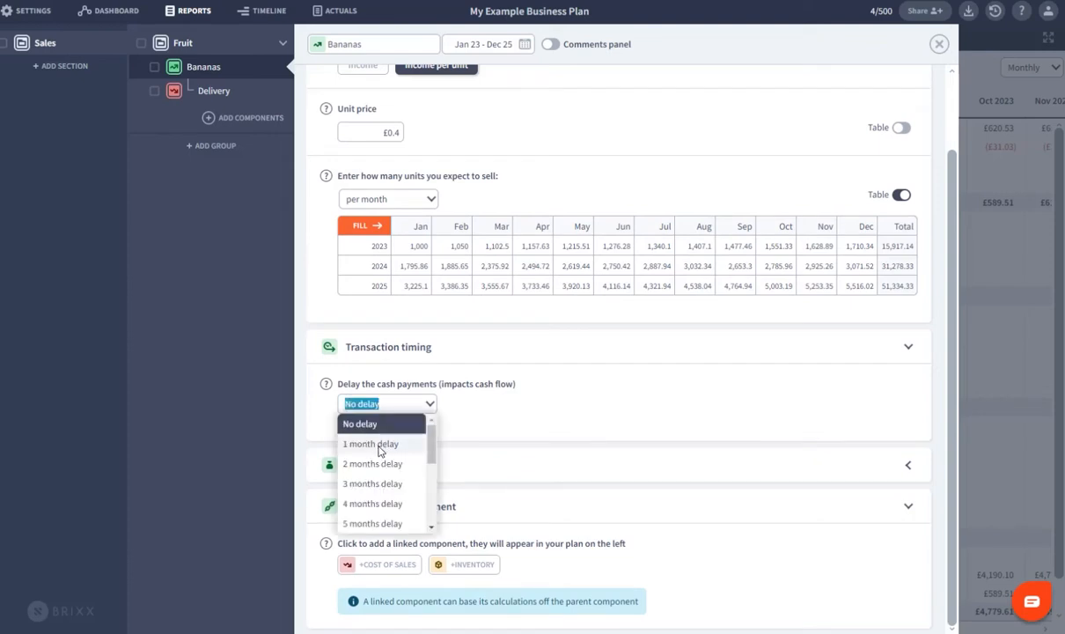
pyautogui.click(380, 448)
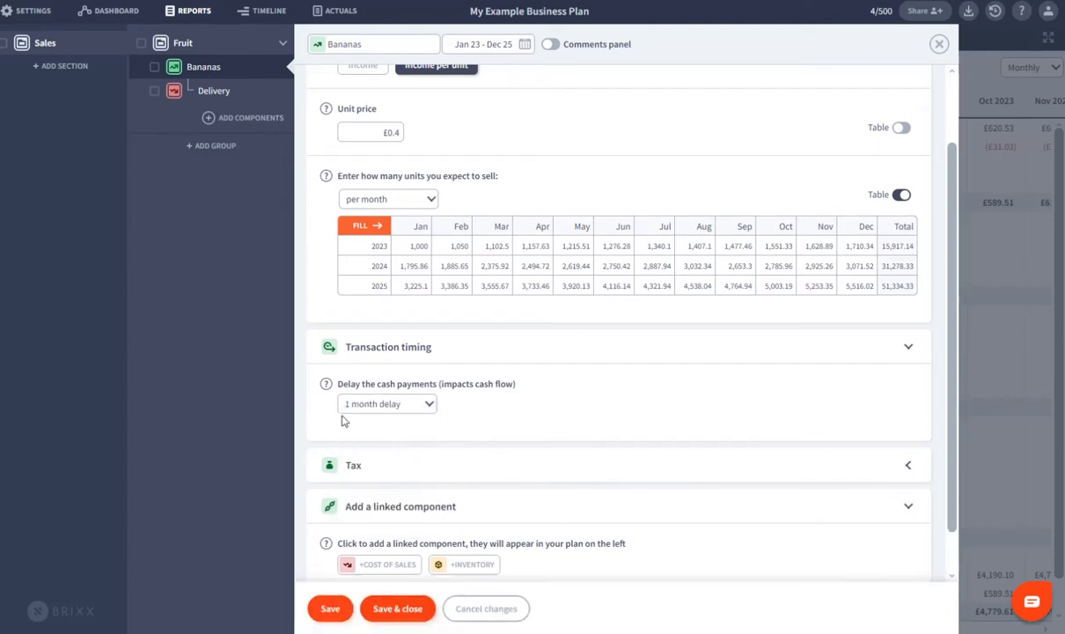
pyautogui.click(400, 609)
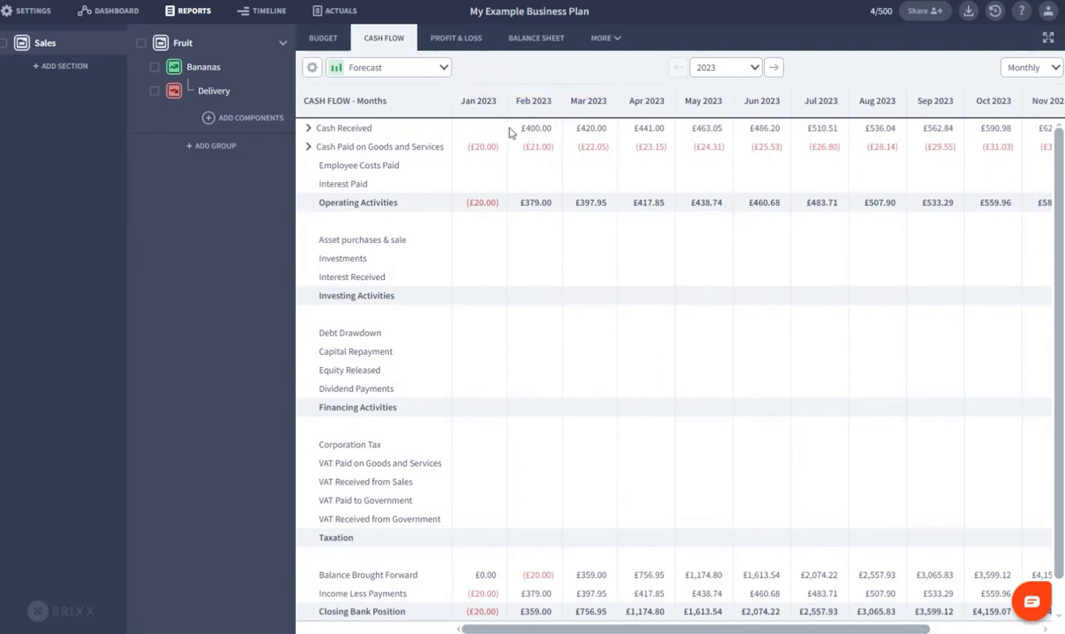
# - Review the monthly Profit & Loss report and check accounts receivable, short term borrowing and the equity check on the Balance Sheet
pyautogui.click(456, 40)
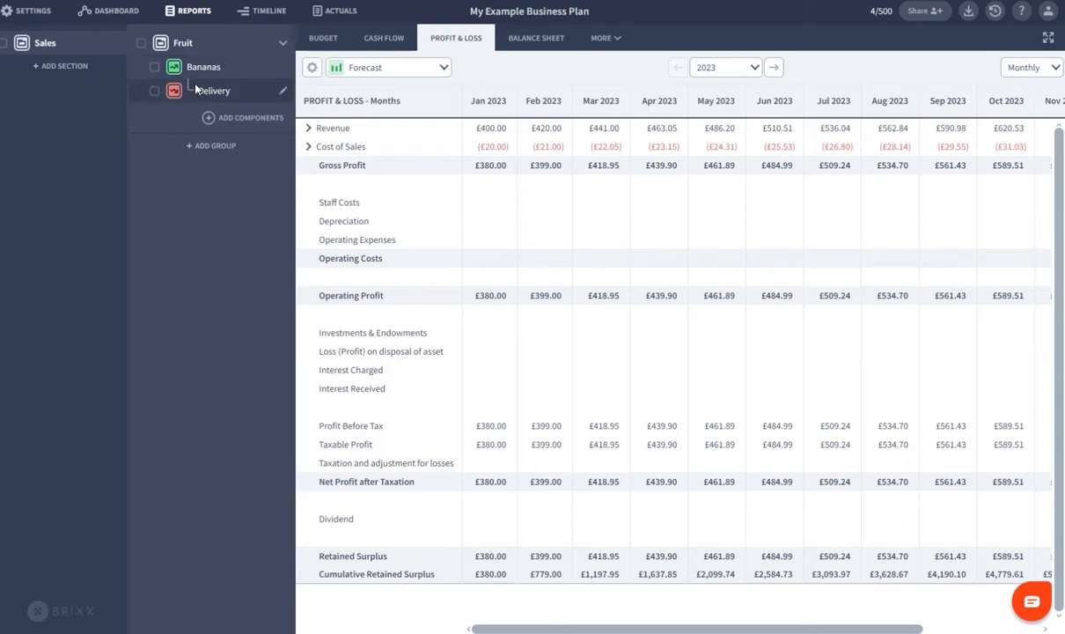
pyautogui.click(525, 48)
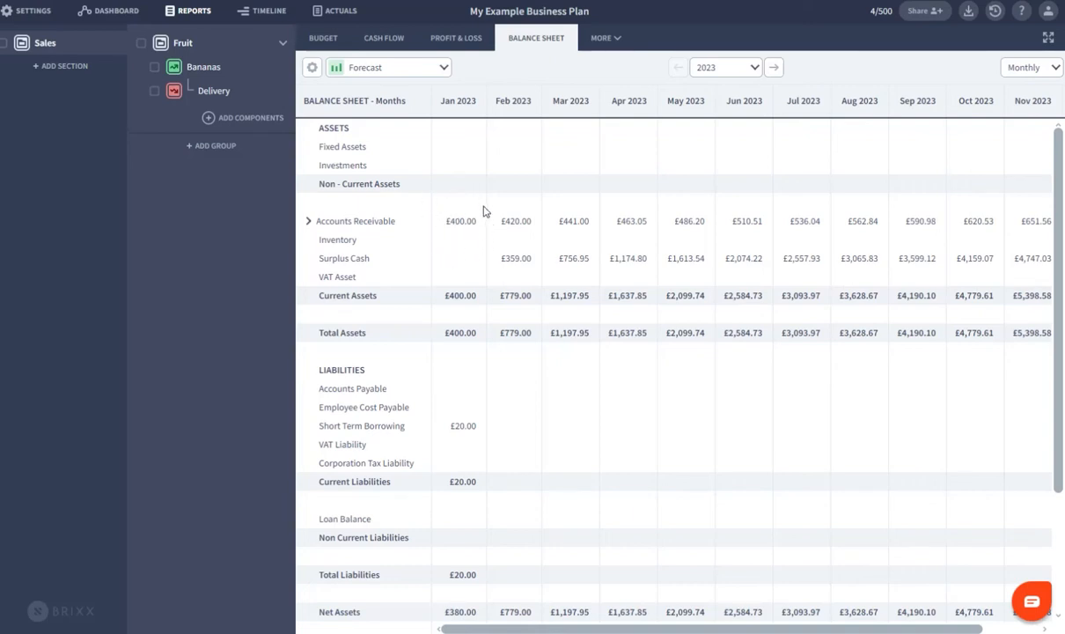
pyautogui.scroll(-3, 457, 211)
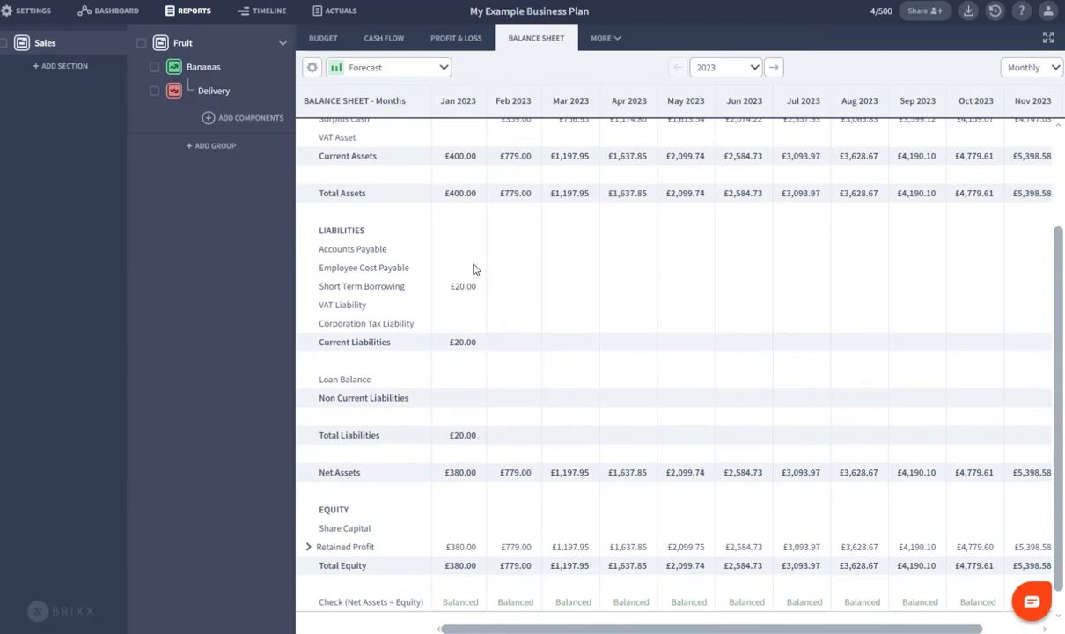
pyautogui.scroll(-1, 458, 289)
pyautogui.scroll(-1, 454, 300)
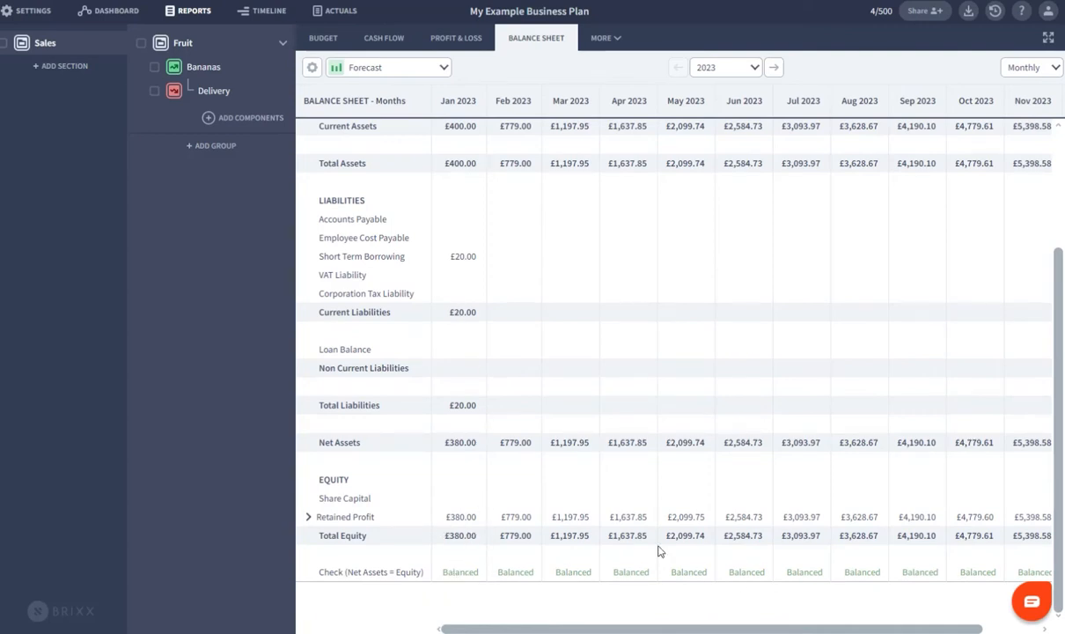
pyautogui.scroll(3, 527, 362)
pyautogui.scroll(3, 515, 356)
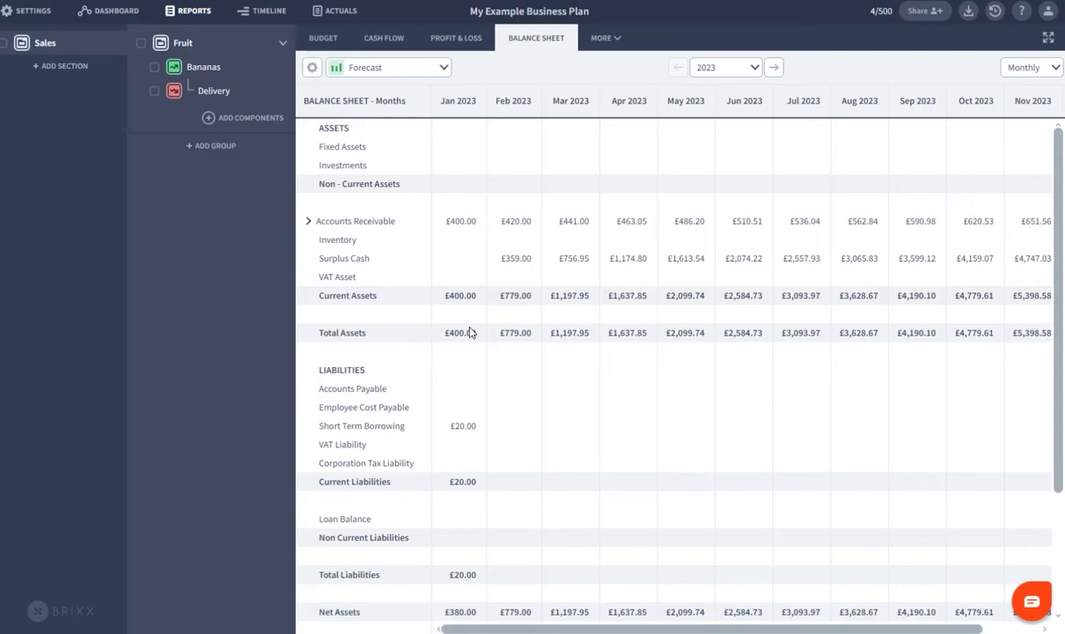
# - Turn on VAT for Bananas, on top of price at Rate 1, and save and close the component
pyautogui.click(376, 37)
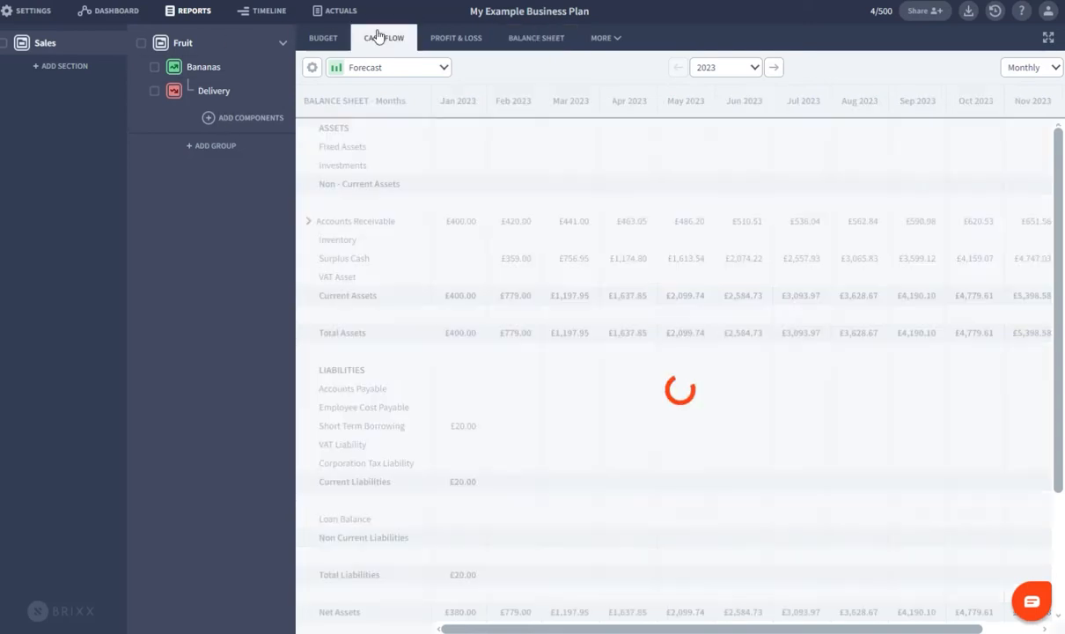
pyautogui.click(213, 68)
pyautogui.scroll(-2, 515, 309)
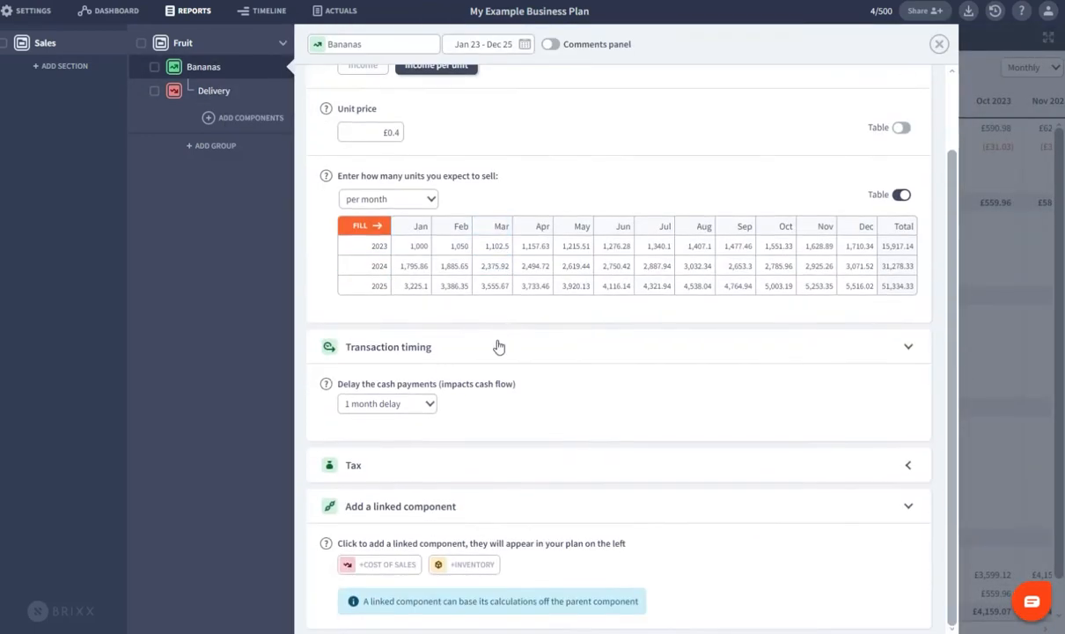
pyautogui.click(471, 469)
pyautogui.scroll(-1, 563, 407)
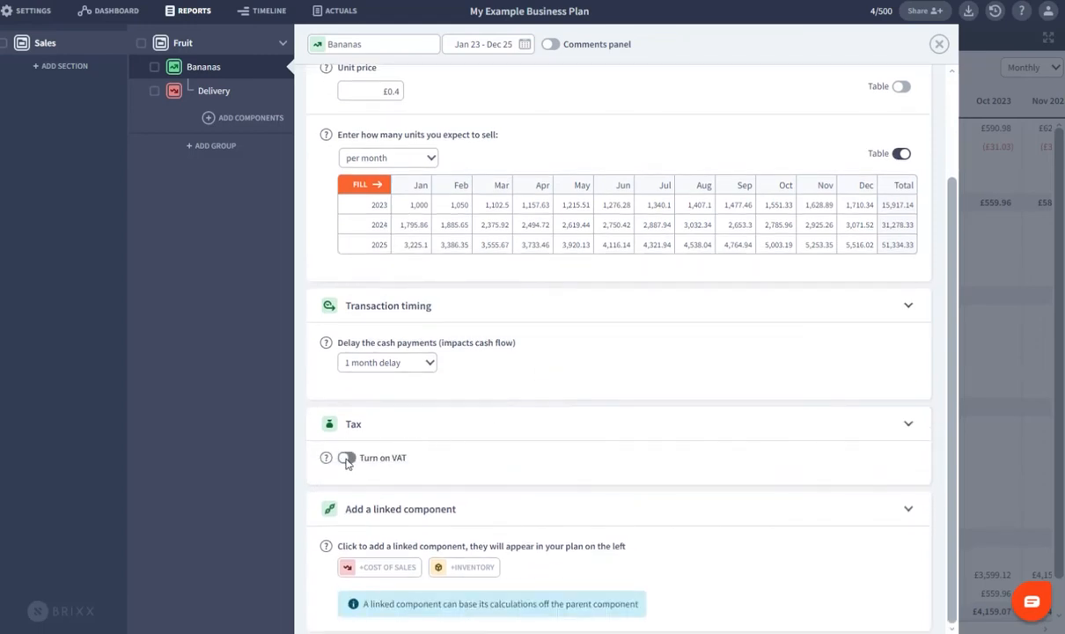
pyautogui.click(350, 458)
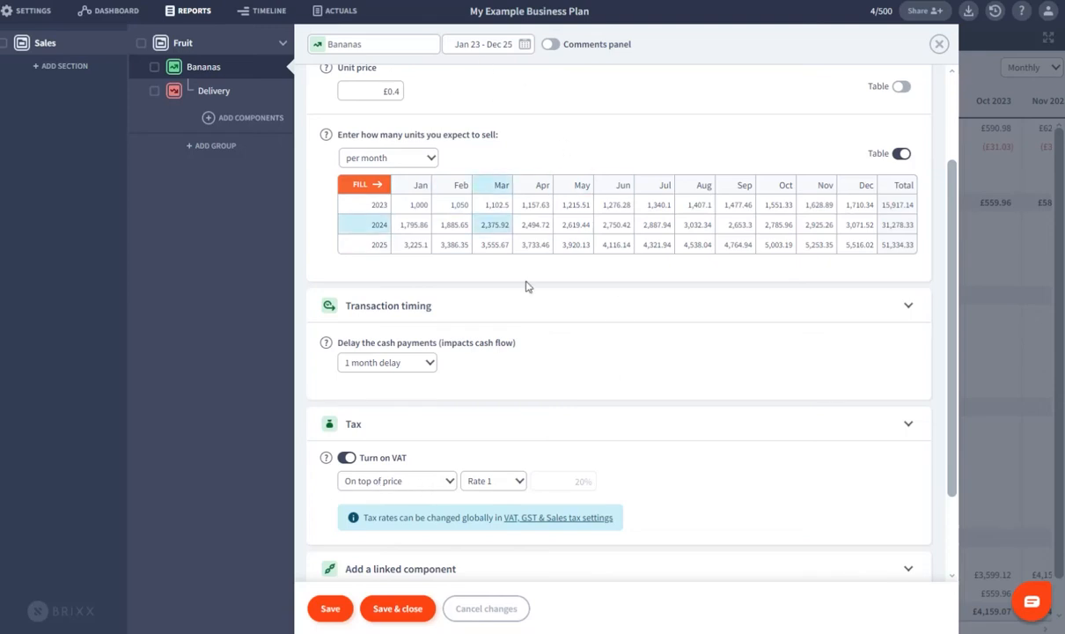
pyautogui.click(432, 486)
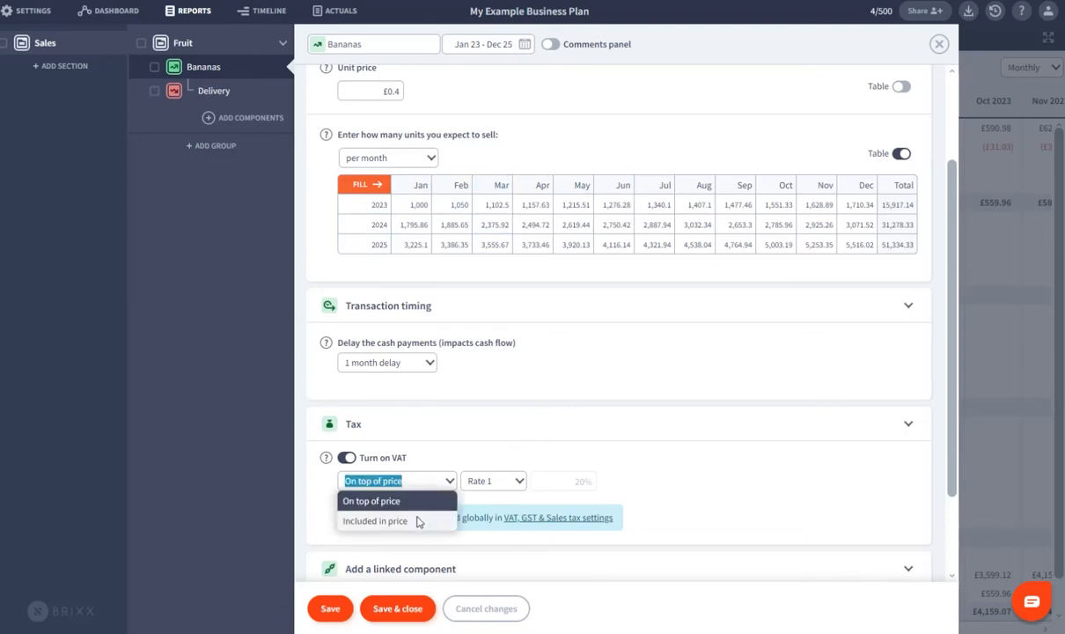
pyautogui.click(443, 420)
pyautogui.click(442, 421)
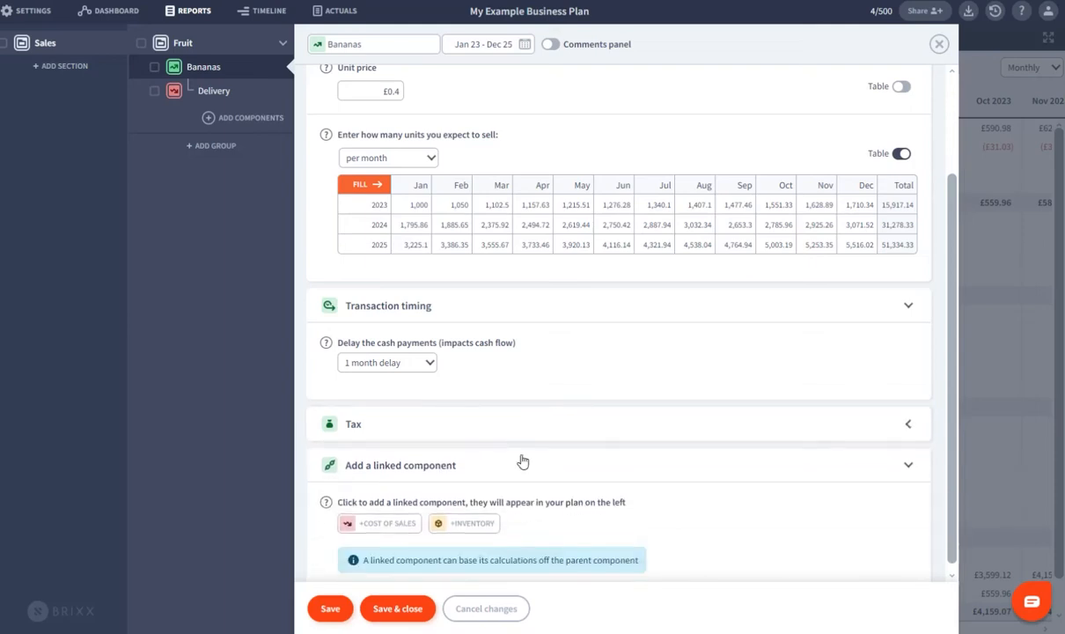
pyautogui.click(443, 437)
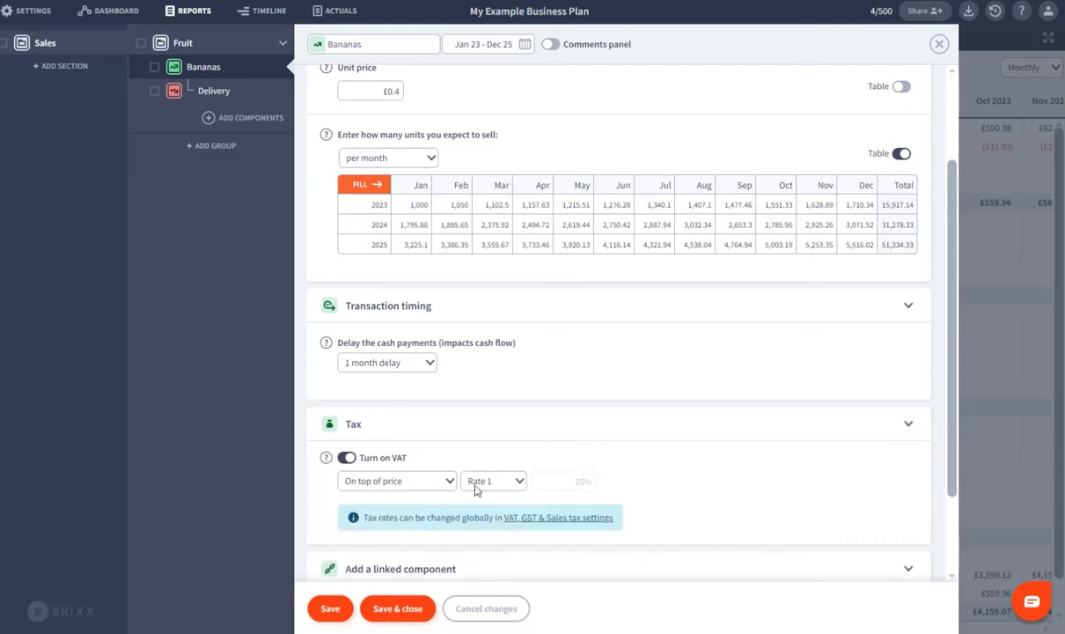
pyautogui.click(411, 616)
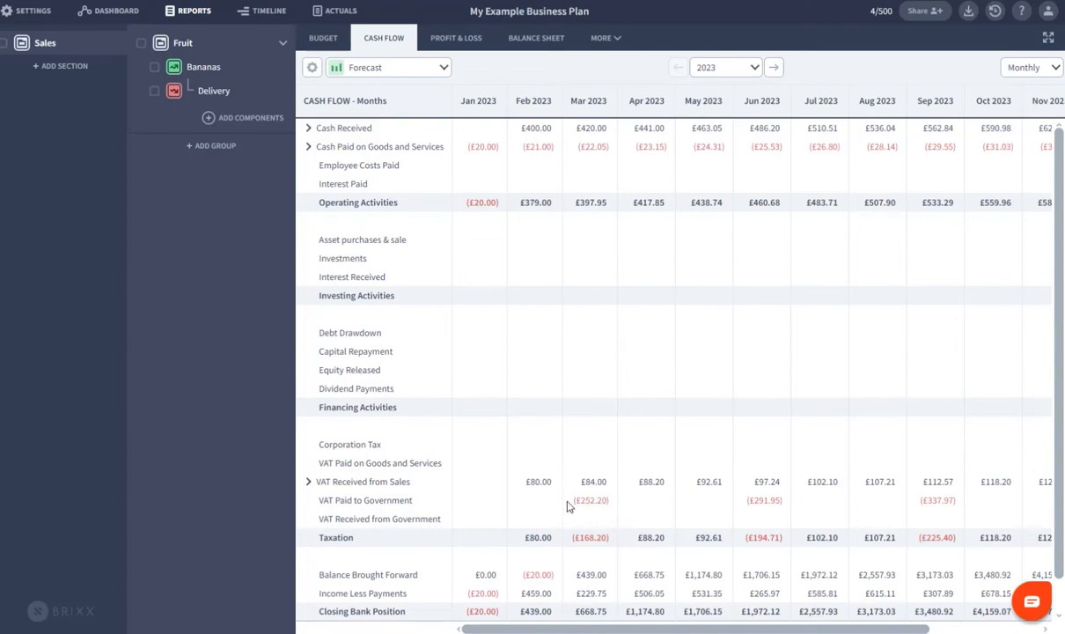
# - Check the plan-wide VAT rates, payment frequency and payment delay settings, and return to the dashboard
pyautogui.click(29, 14)
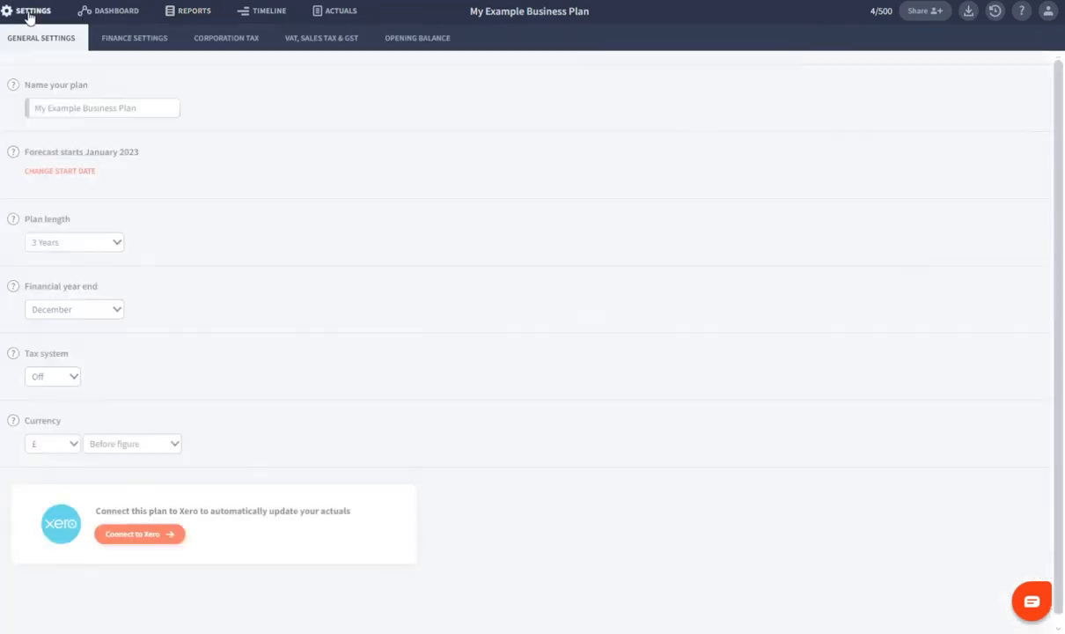
pyautogui.click(322, 39)
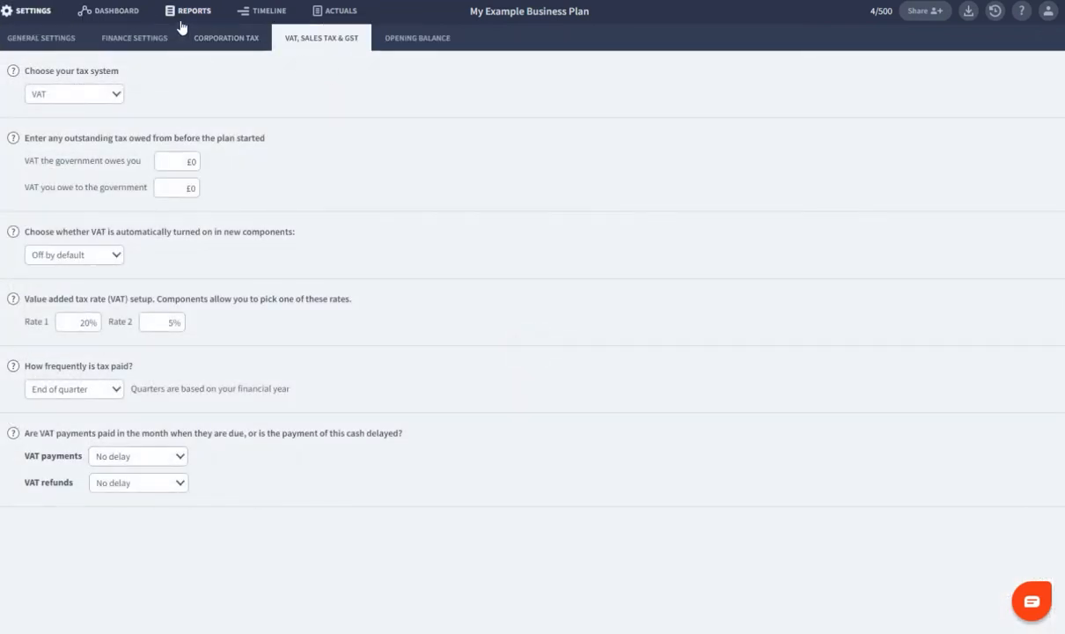
pyautogui.click(114, 10)
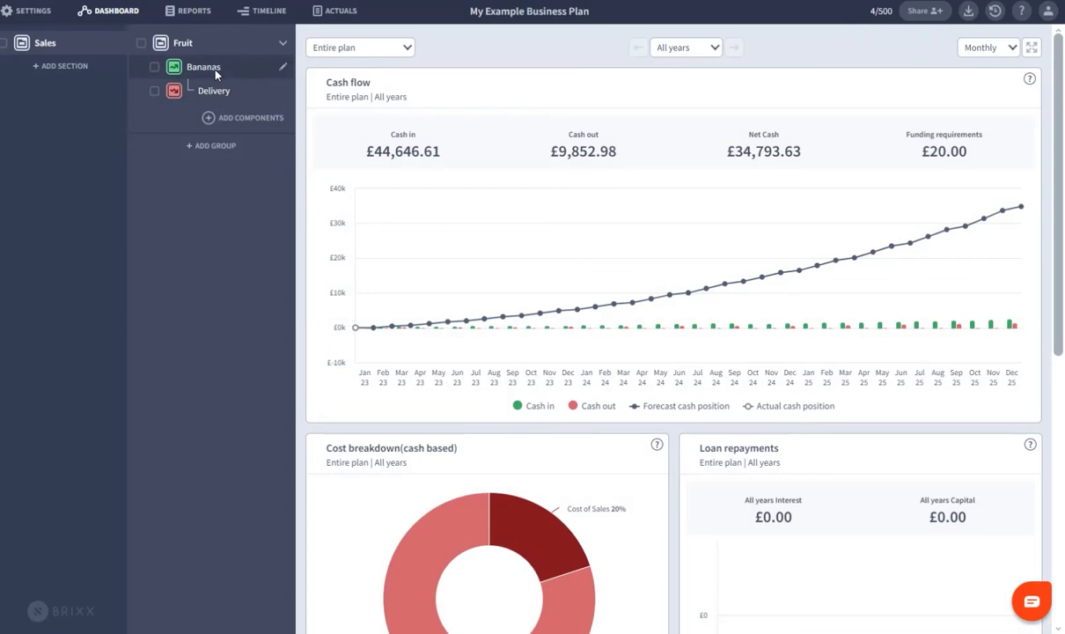
# - Turn on VAT for the Delivery cost, save and close it, and look over the cost breakdown chart on the dashboard
pyautogui.click(225, 93)
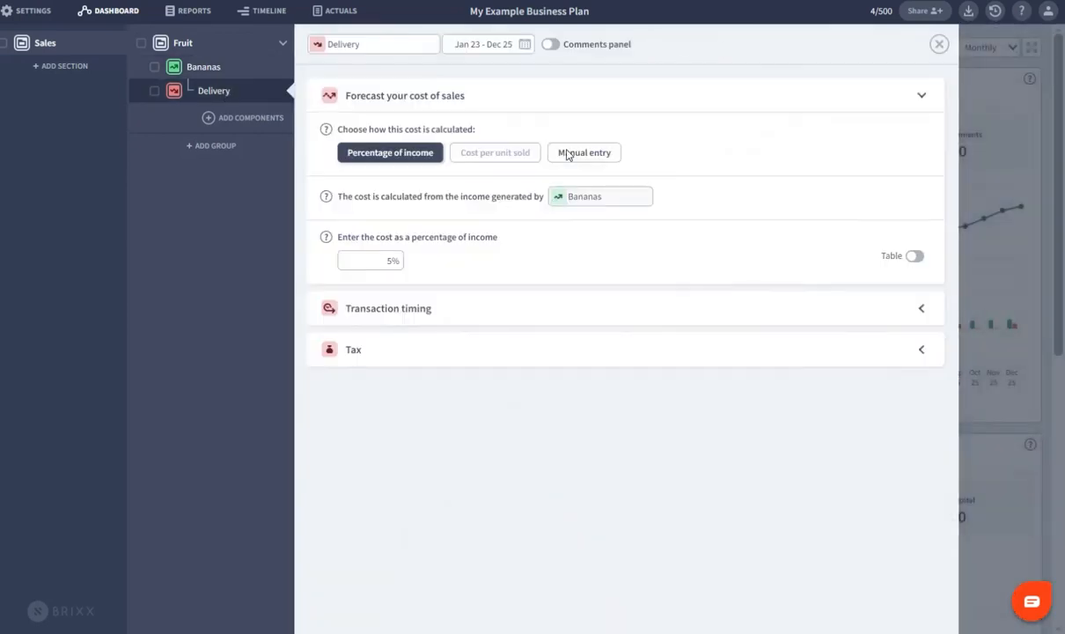
pyautogui.click(394, 313)
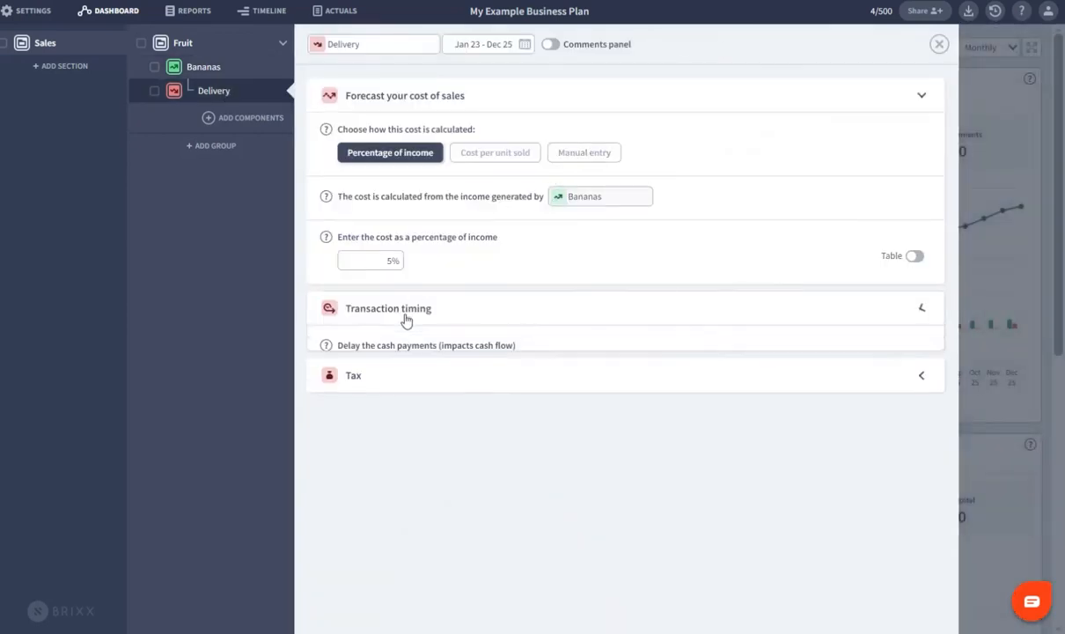
pyautogui.click(372, 422)
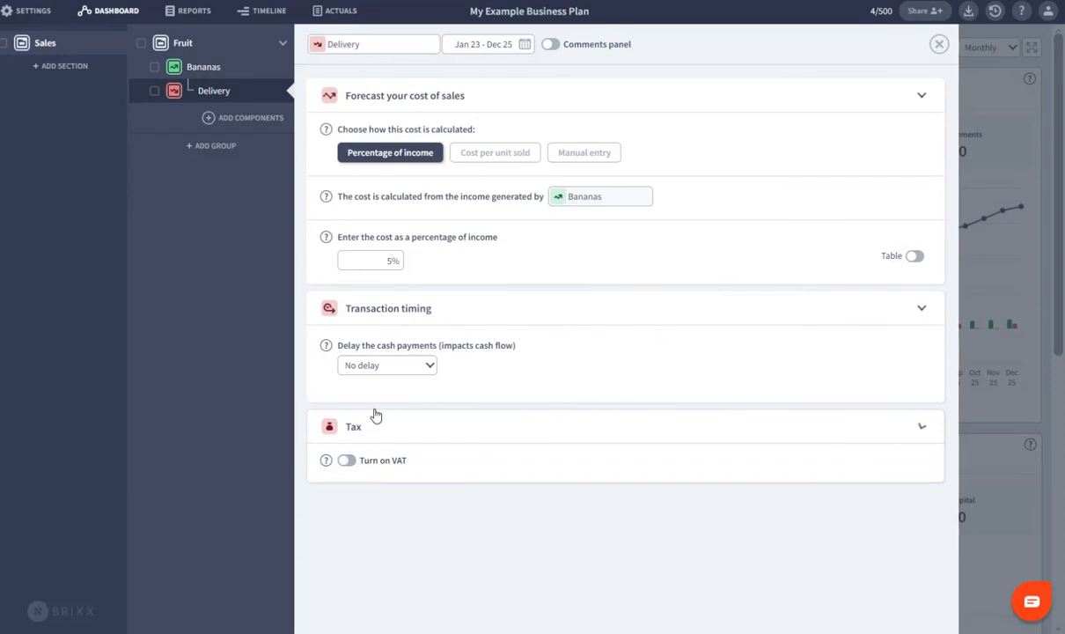
pyautogui.click(348, 460)
pyautogui.click(408, 615)
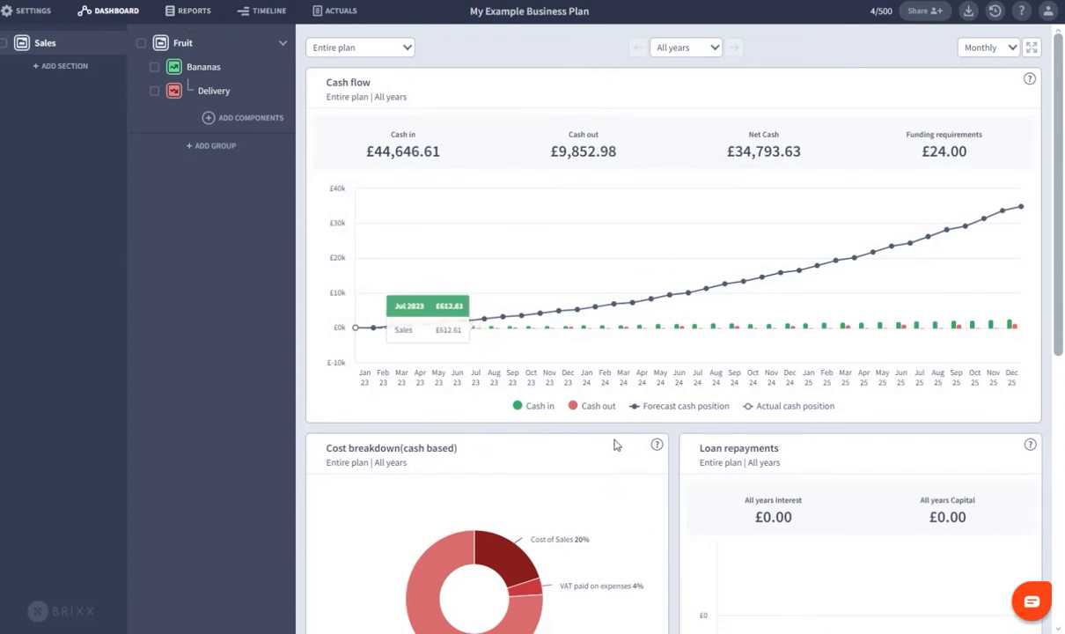
pyautogui.scroll(-2, 614, 440)
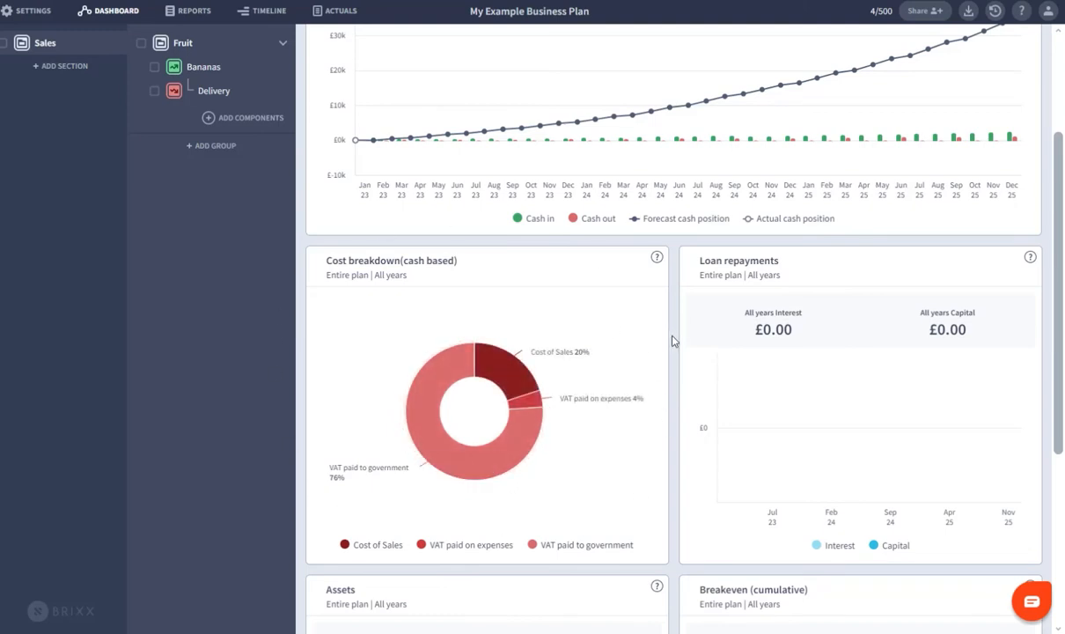
pyautogui.scroll(3, 637, 346)
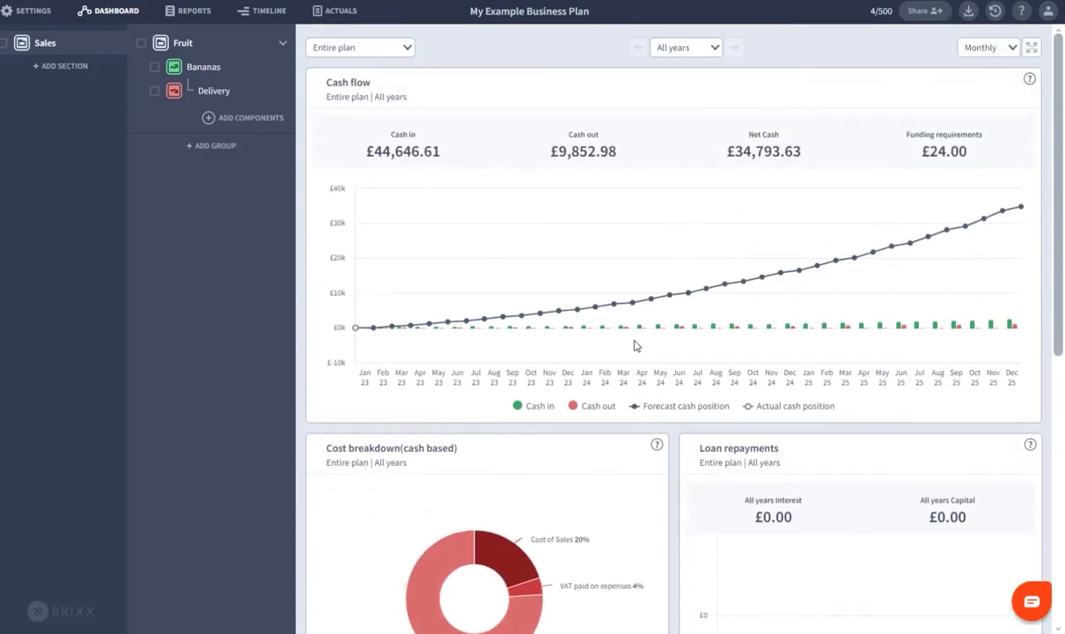
# - Duplicate the Bananas income together with its linked Delivery cost, and rename the copied income Apples
pyautogui.click(152, 69)
pyautogui.click(156, 68)
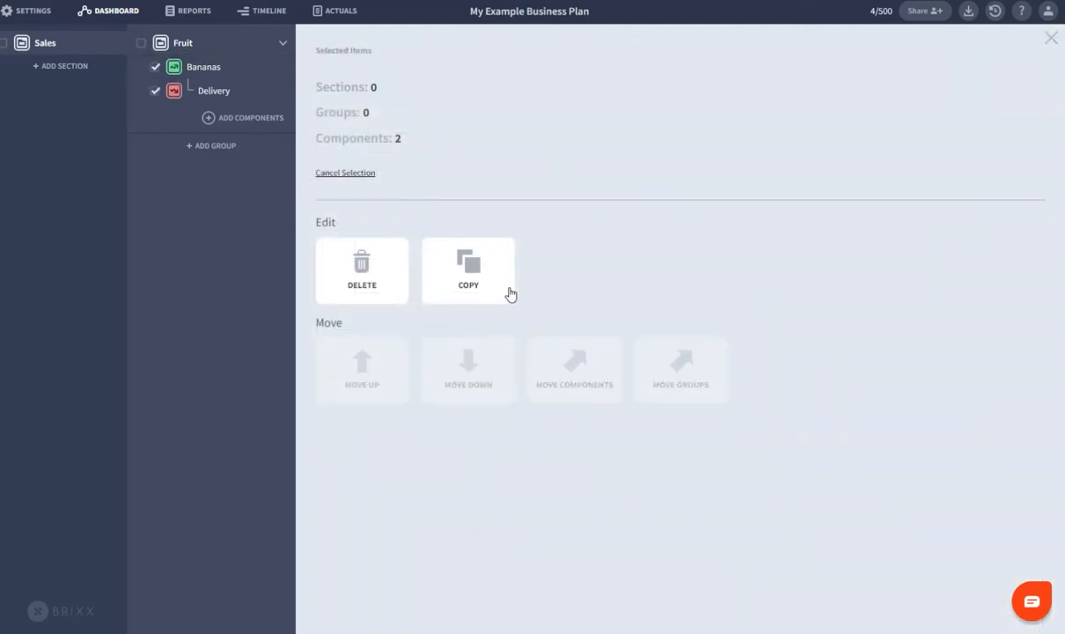
pyautogui.click(507, 294)
pyautogui.click(557, 372)
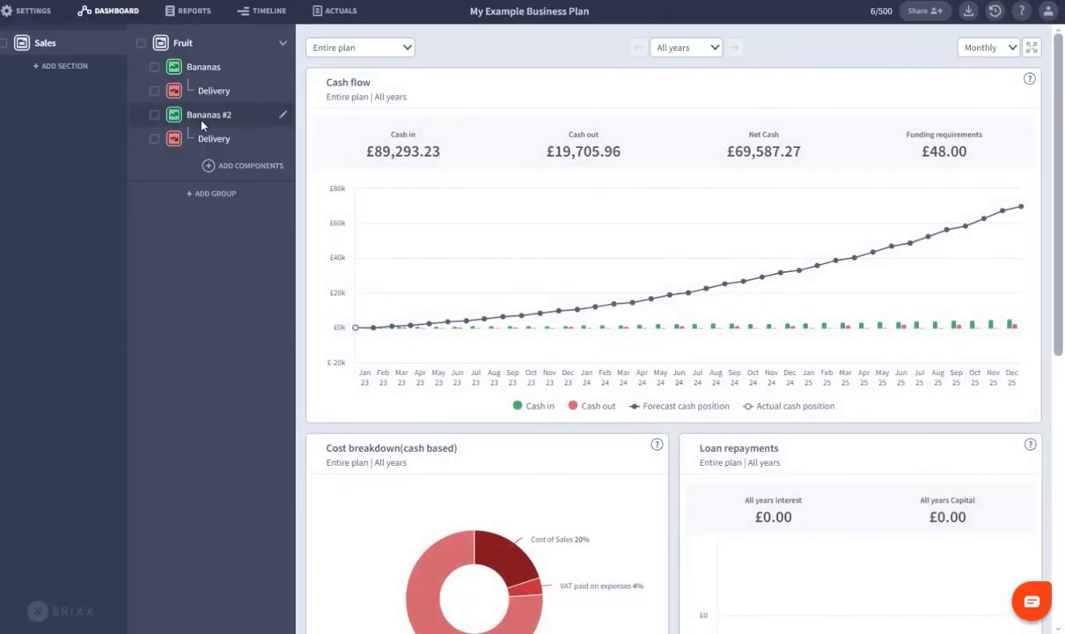
pyautogui.click(283, 115)
pyautogui.write('Apples')
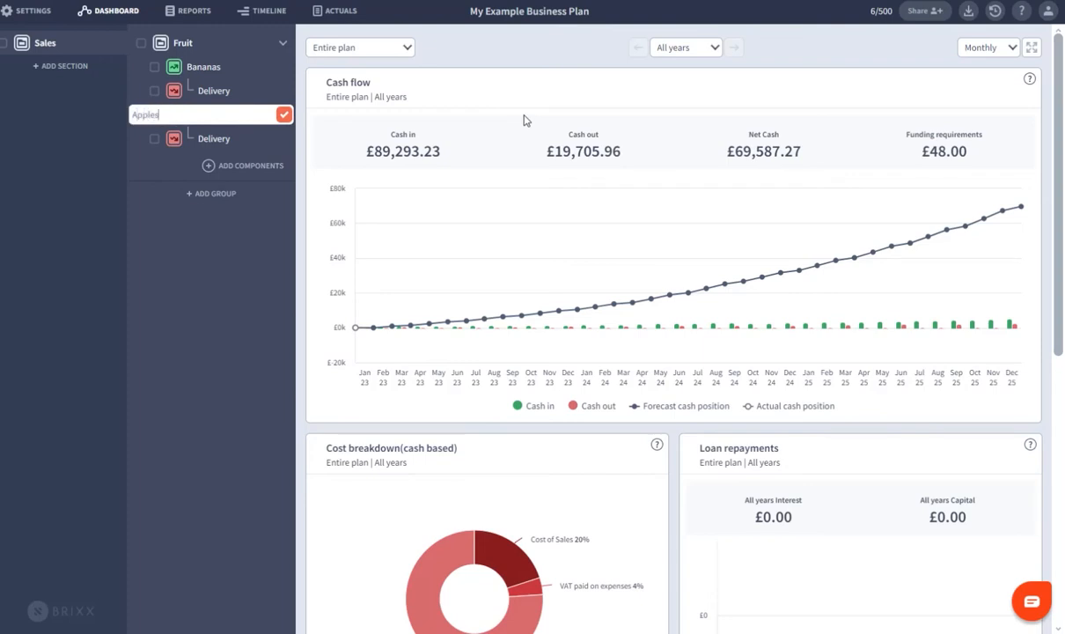
pyautogui.press('Return')
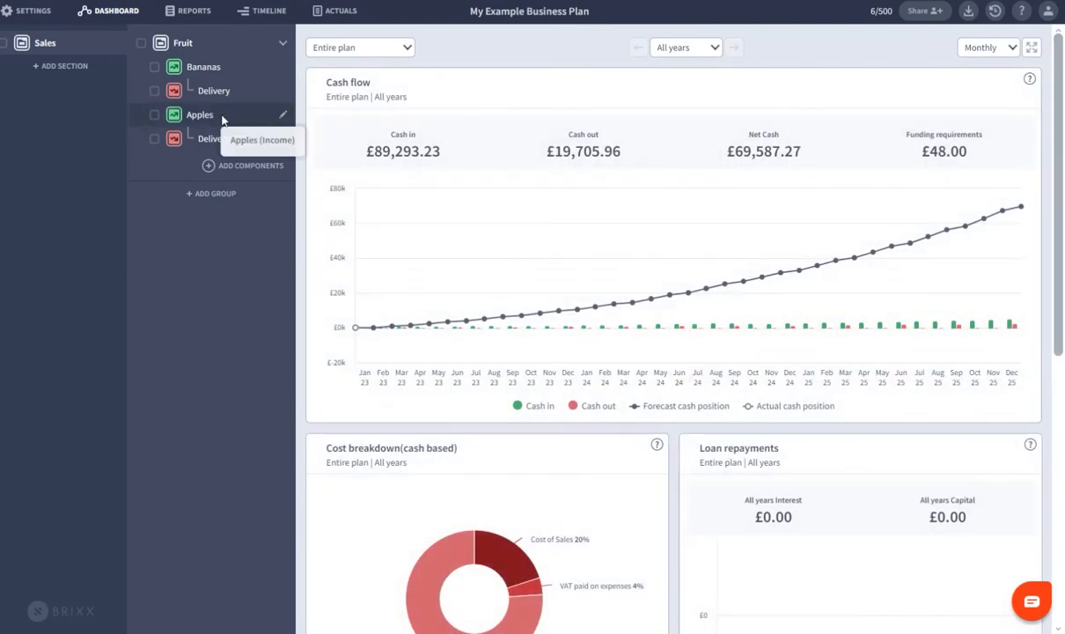
# - Break down Cash Received through Sales and Fruit in the Cash Flow report, and switch Bananas off and on again to compare
pyautogui.click(193, 10)
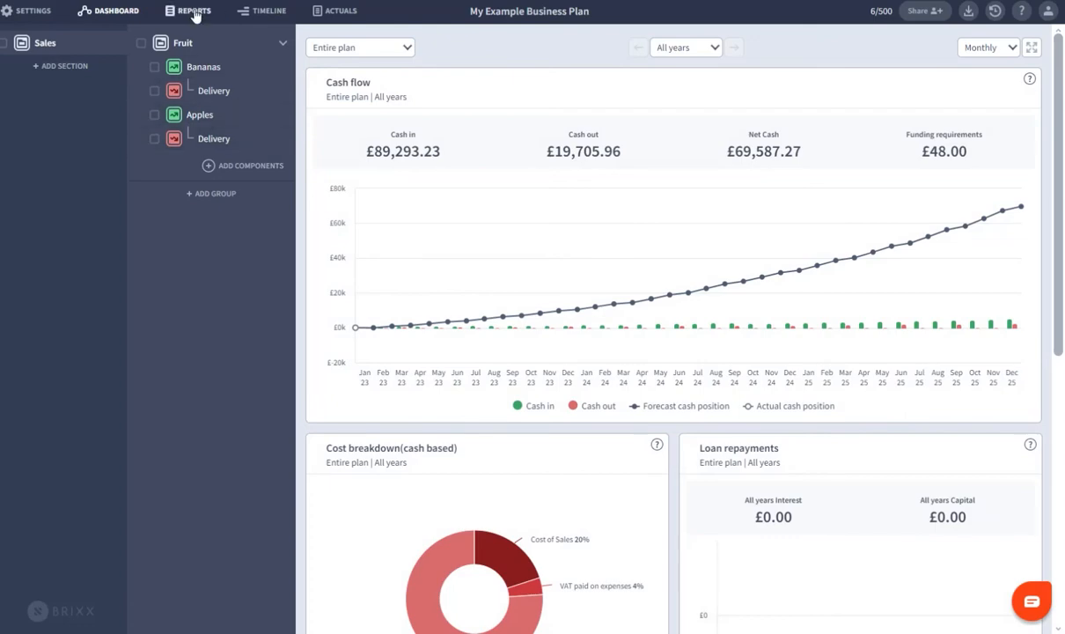
pyautogui.click(310, 129)
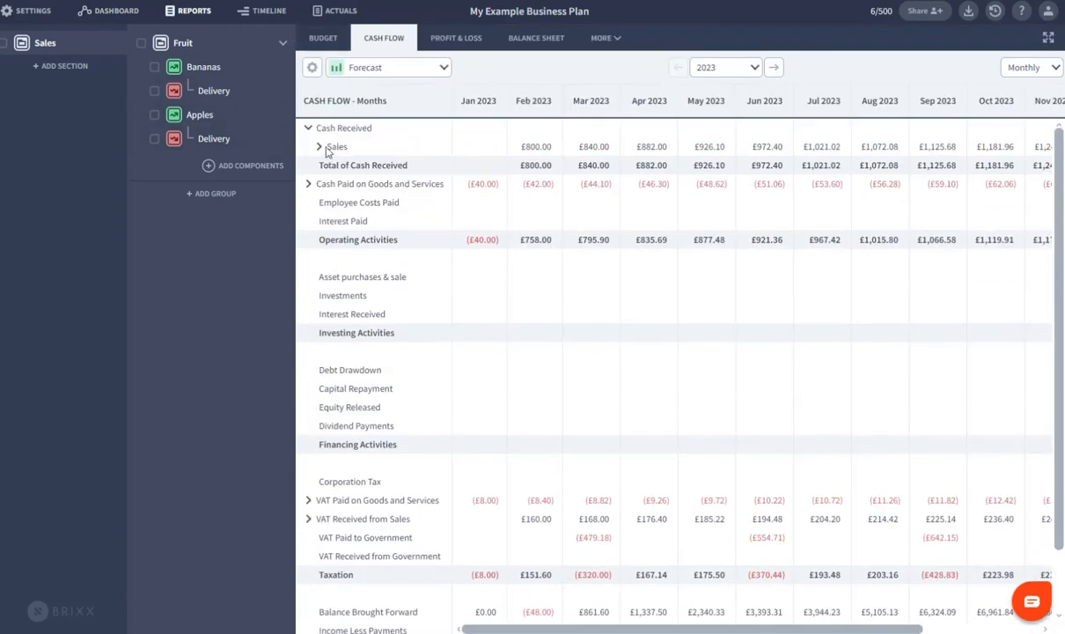
pyautogui.click(318, 146)
pyautogui.click(328, 166)
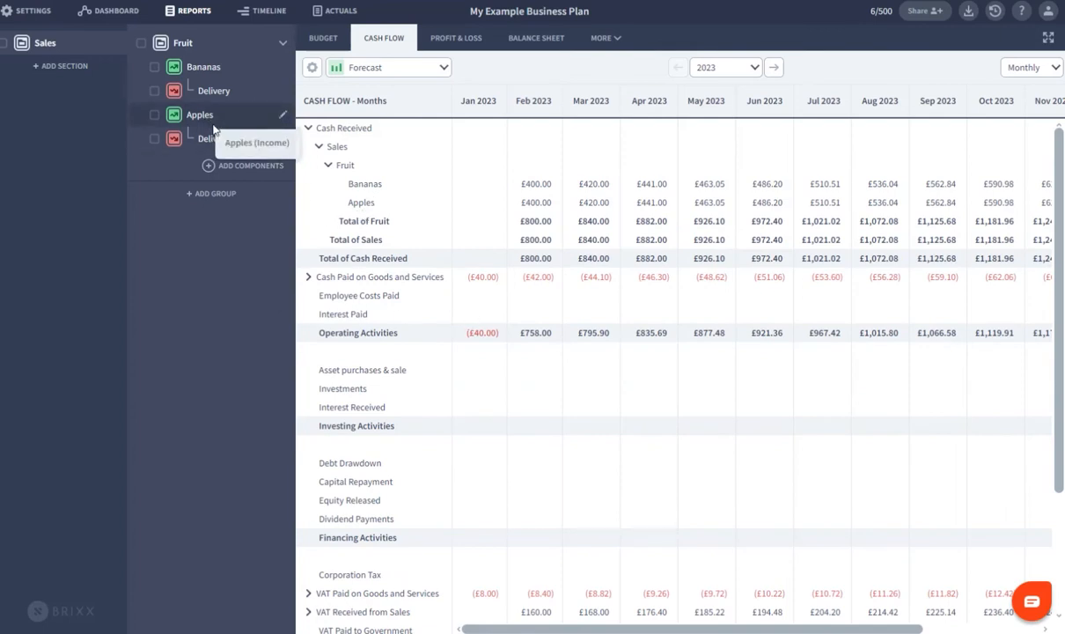
pyautogui.click(174, 68)
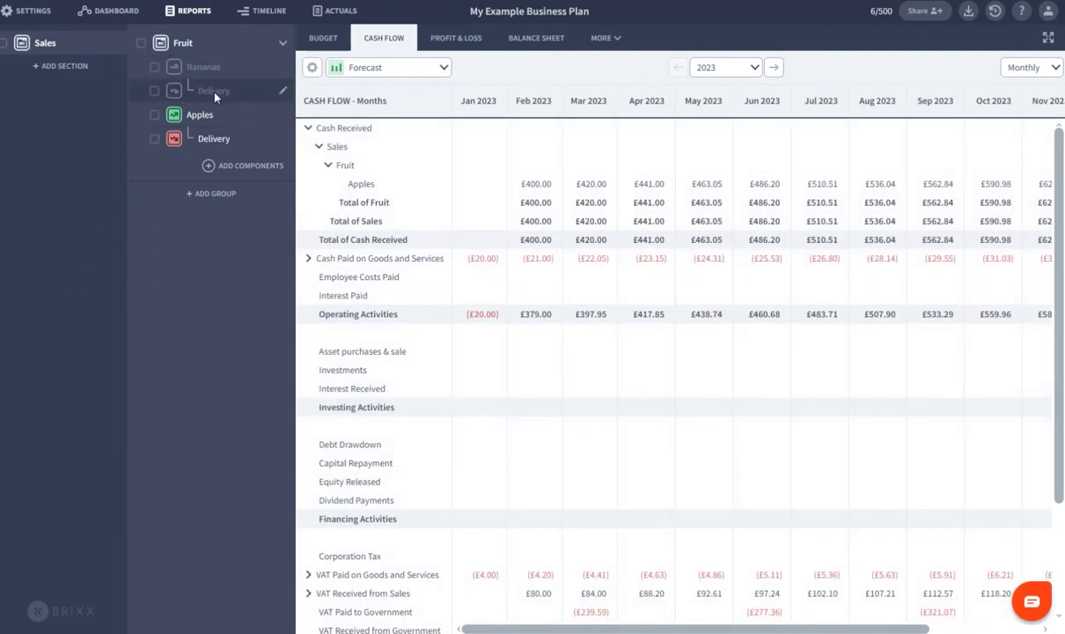
pyautogui.click(174, 69)
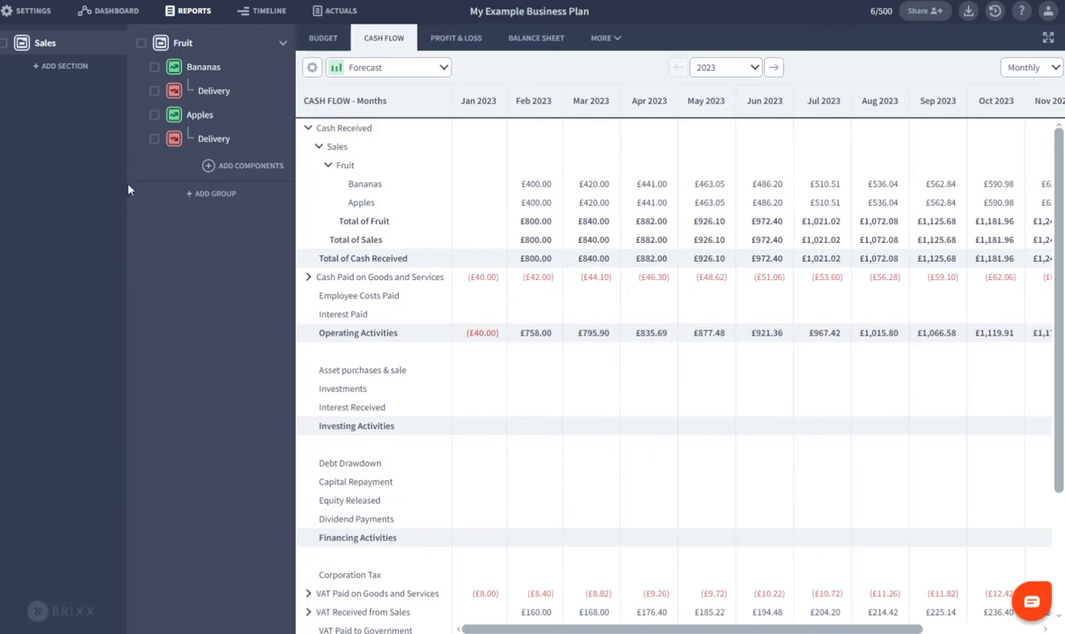
# - Delay the start of Bananas and its linked Delivery by three months on the timeline, and check the Cash Flow report
pyautogui.click(261, 11)
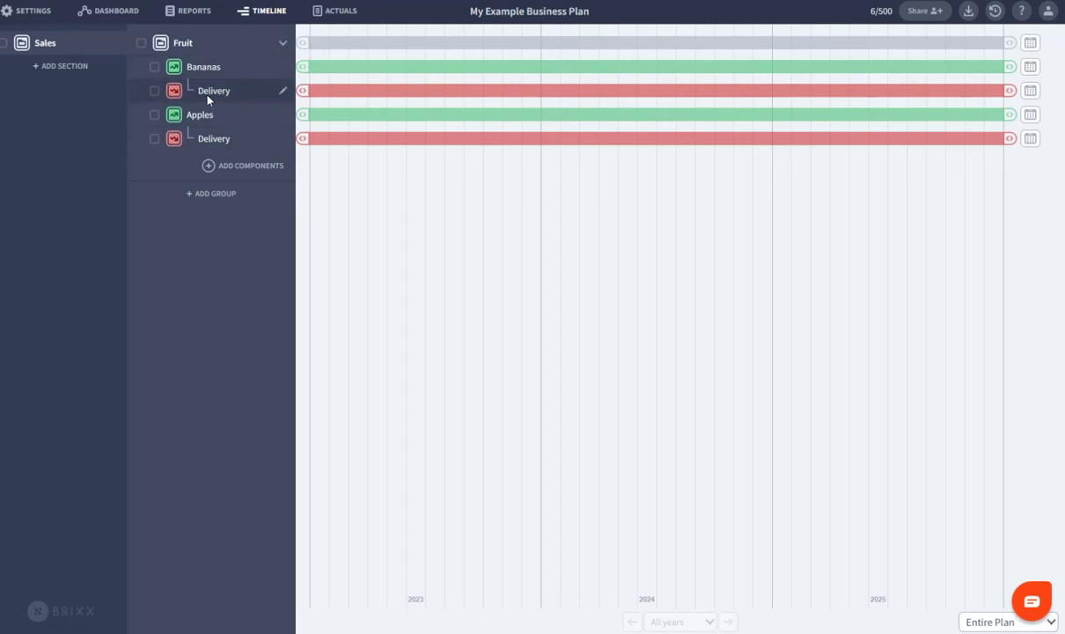
pyautogui.click(230, 169)
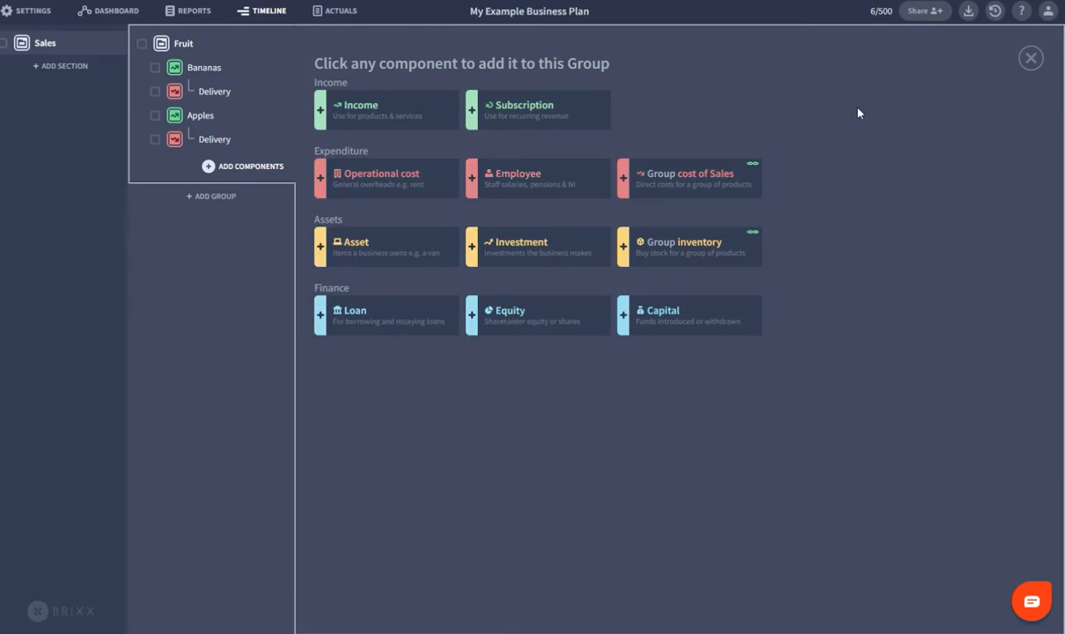
pyautogui.click(1028, 63)
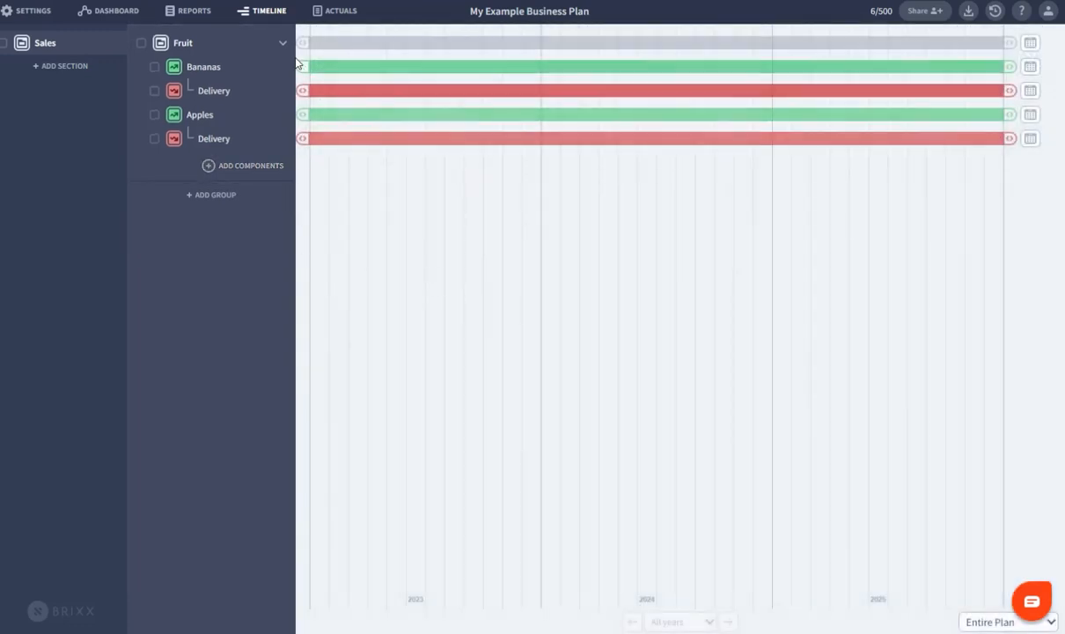
pyautogui.moveTo(302, 72)
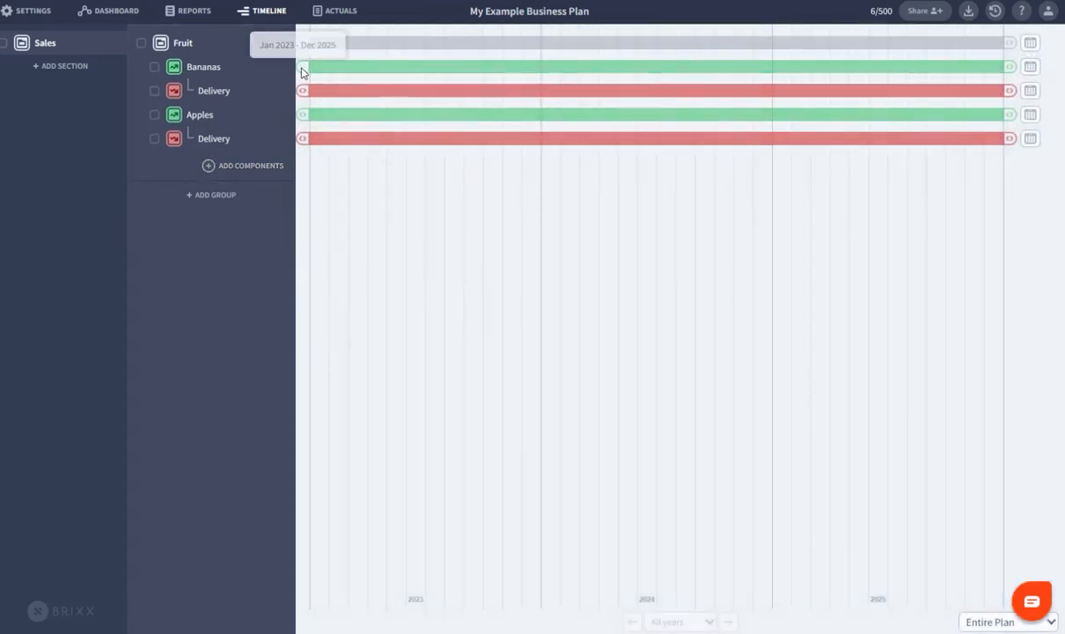
pyautogui.moveTo(302, 72); pyautogui.dragTo(361, 71)
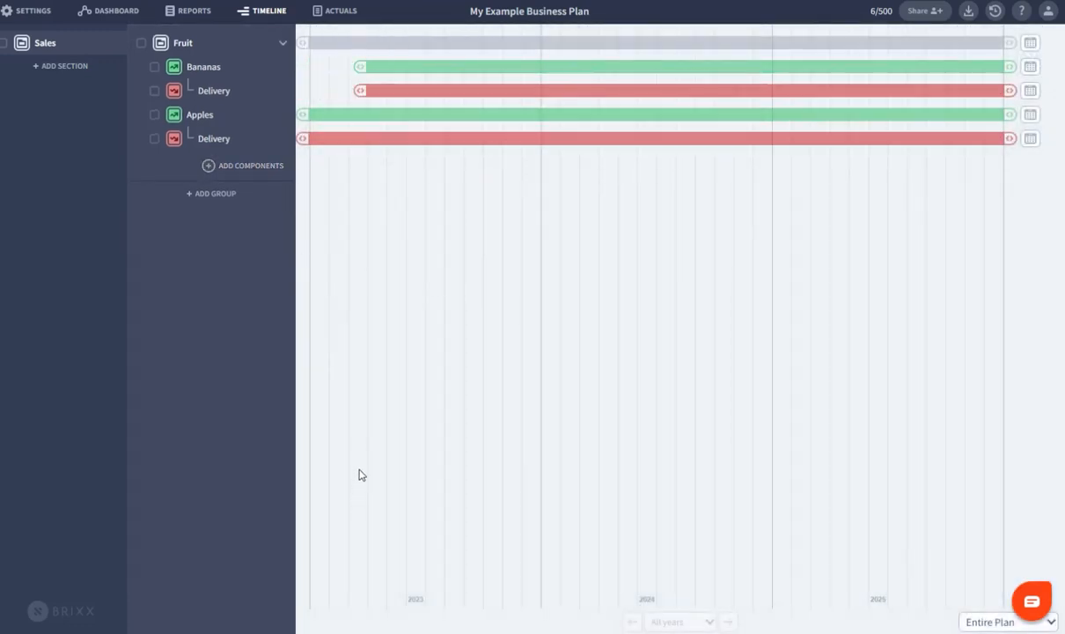
pyautogui.click(181, 11)
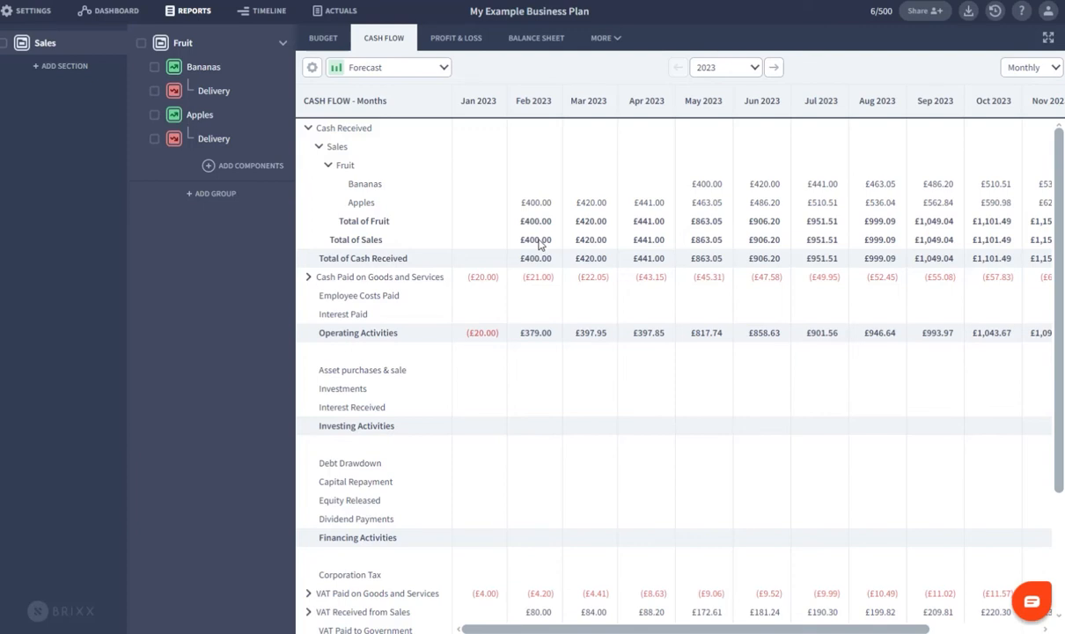
# - Delay the start of the whole Fruit group by three months on the timeline, and check the Cash Flow report
pyautogui.click(264, 10)
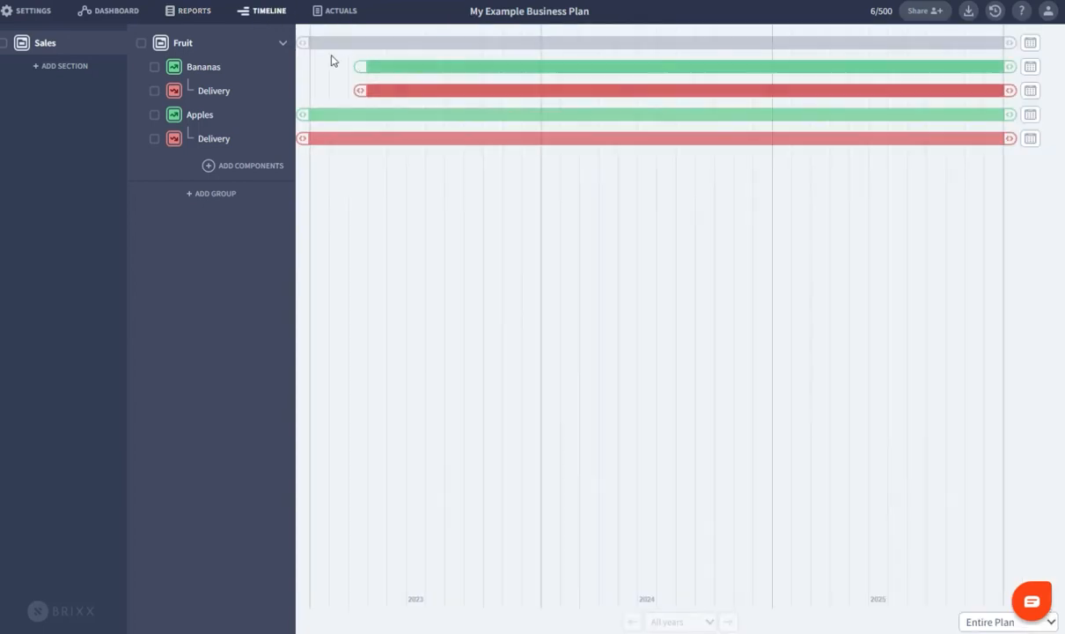
pyautogui.moveTo(300, 47); pyautogui.dragTo(361, 43)
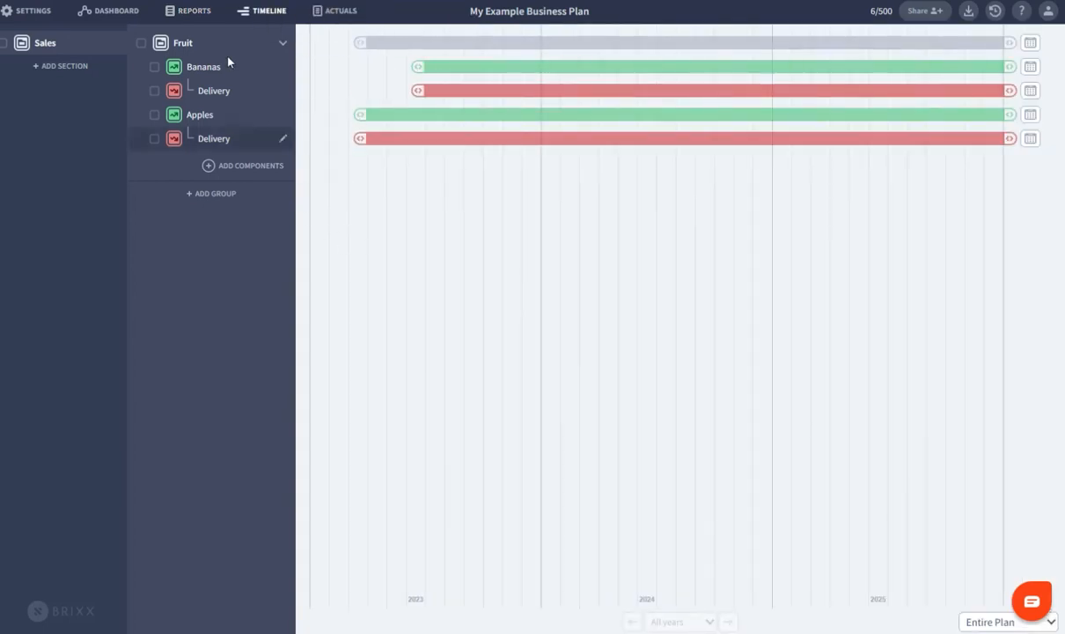
pyautogui.click(189, 10)
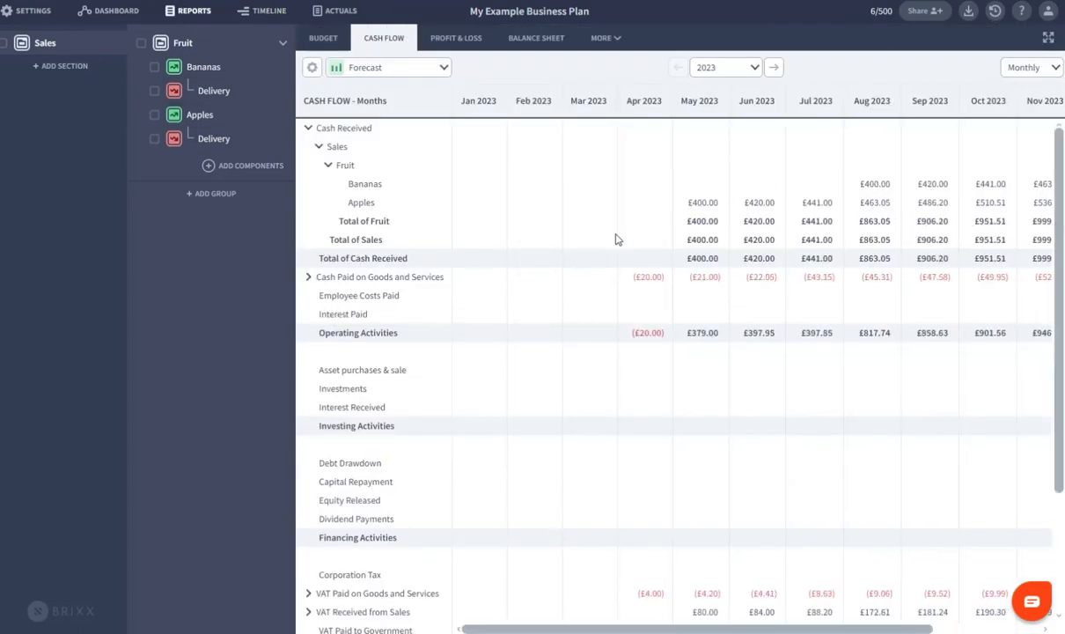
# - Move the start of the whole Fruit group three months earlier on the timeline, to January 2023, and show the components available for it
pyautogui.click(246, 10)
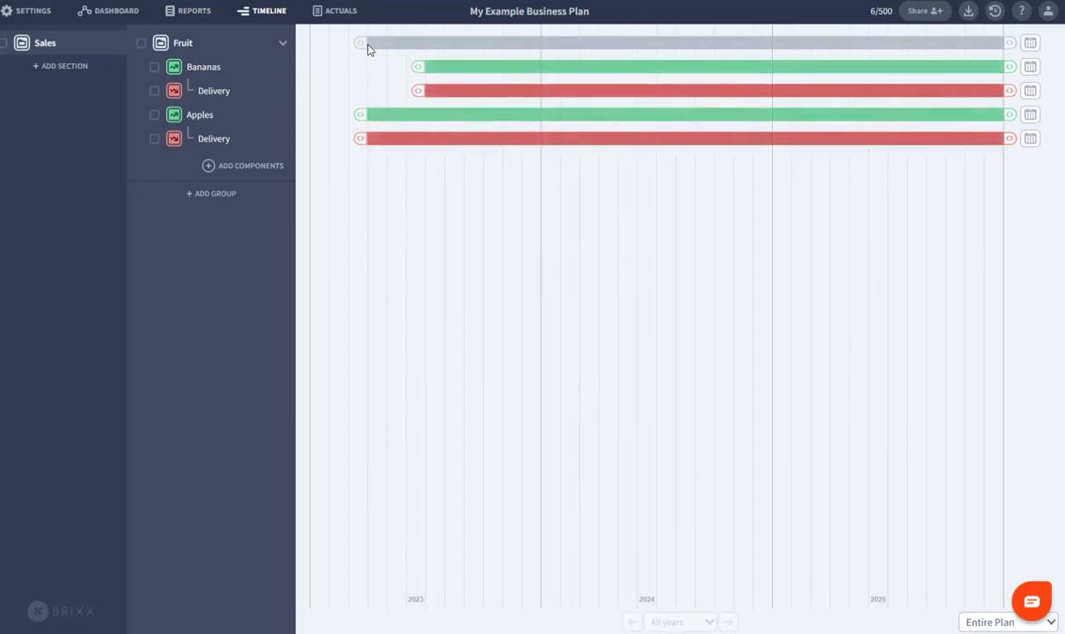
pyautogui.moveTo(360, 42); pyautogui.dragTo(302, 41)
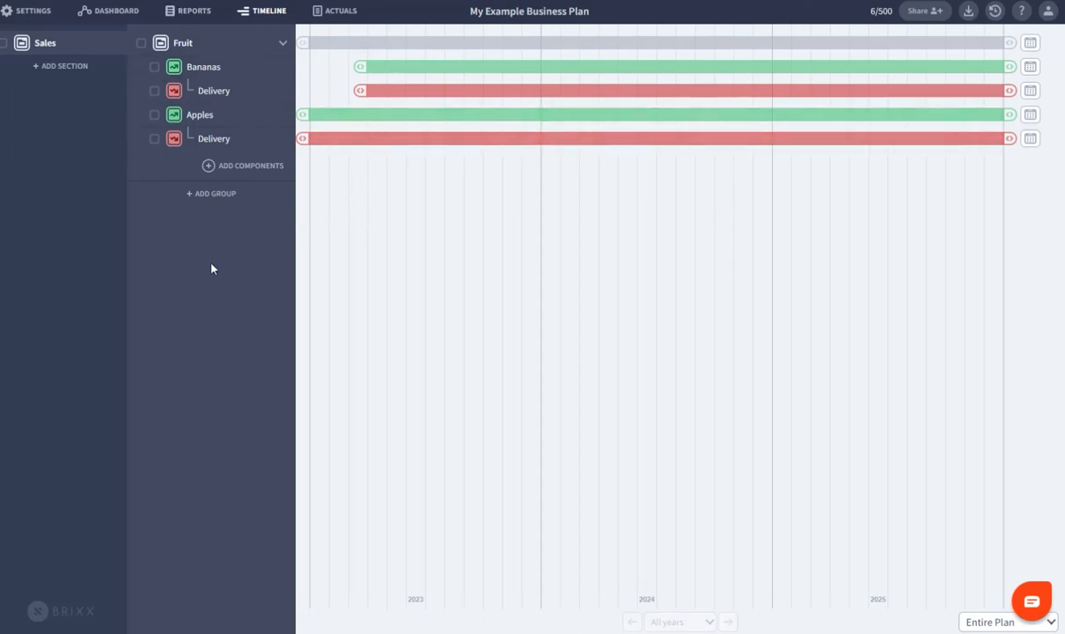
pyautogui.click(250, 168)
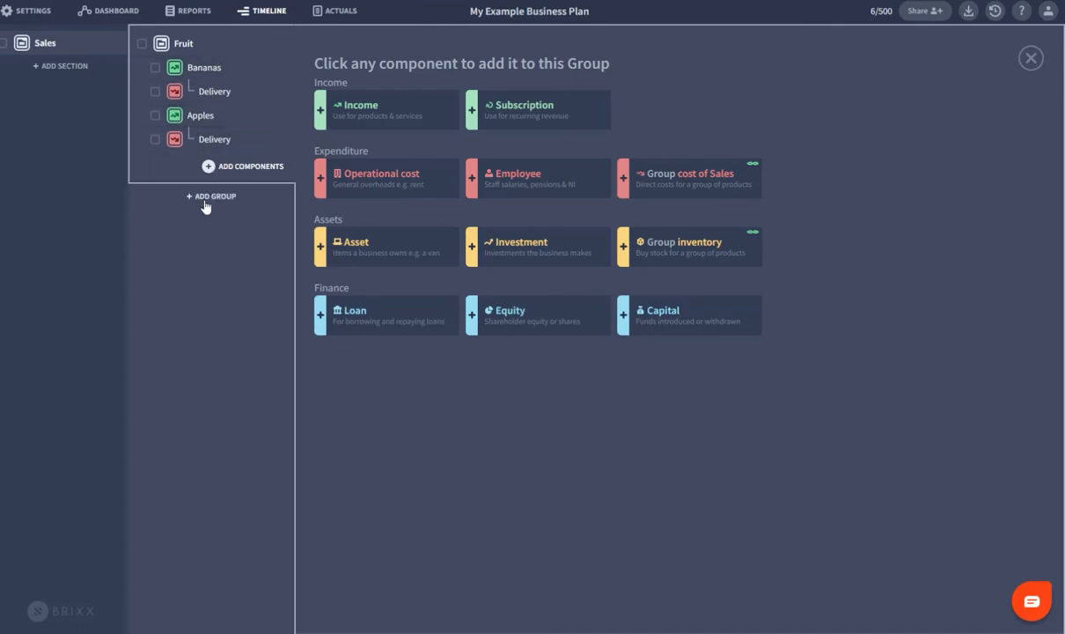
# - Open the cash flow data entry for actuals and examine the Bananas, Apples and Delivery rows with their section and group labels
pyautogui.click(335, 14)
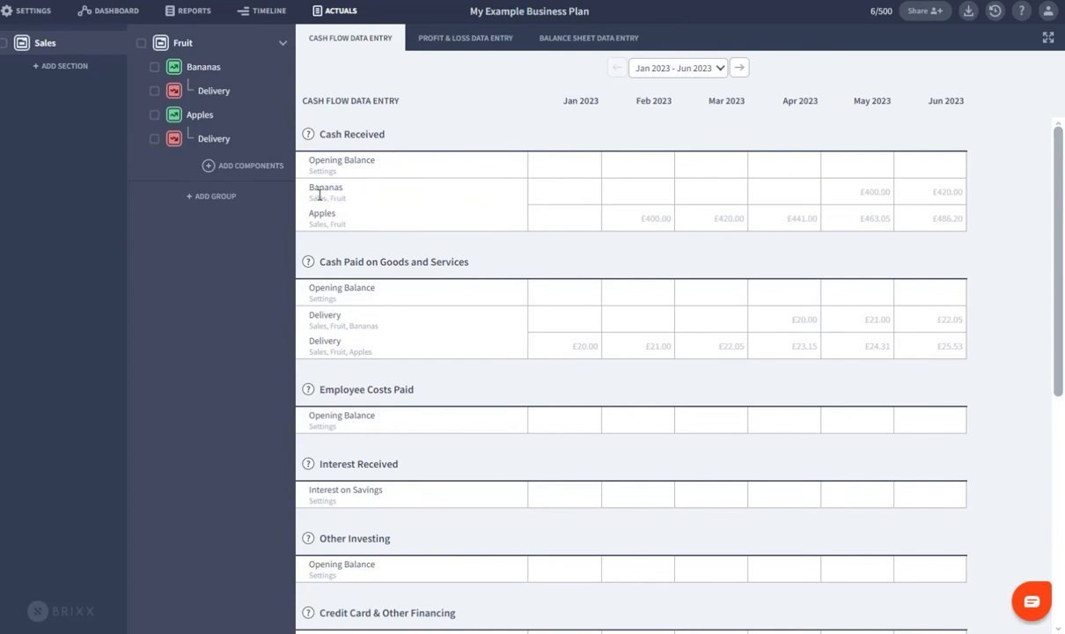
pyautogui.moveTo(346, 198); pyautogui.dragTo(298, 198)
pyautogui.moveTo(350, 225); pyautogui.dragTo(298, 223)
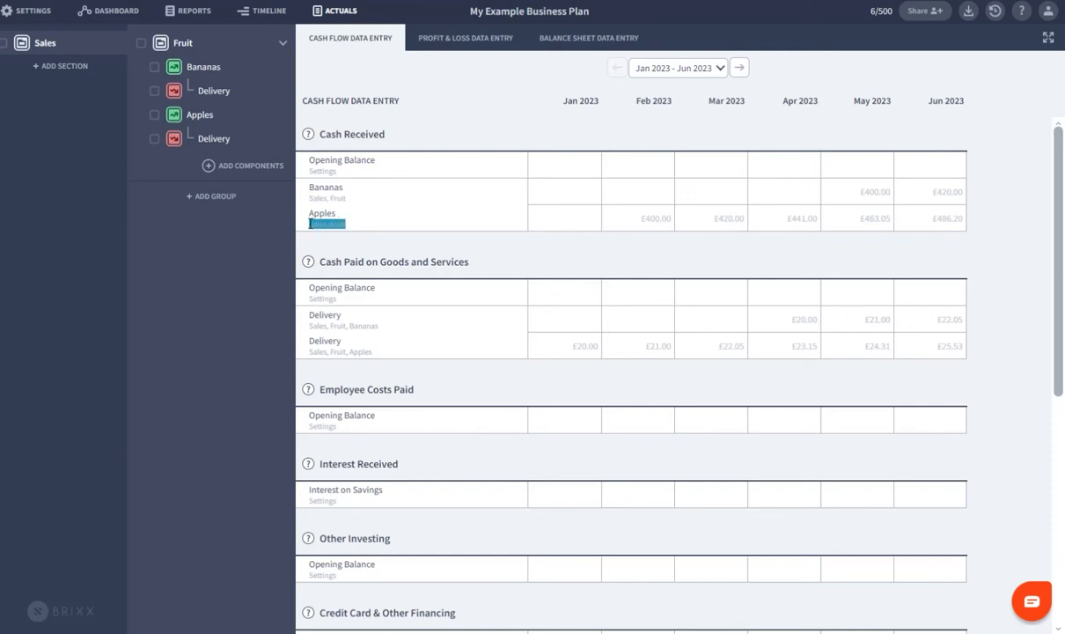
pyautogui.click(348, 324)
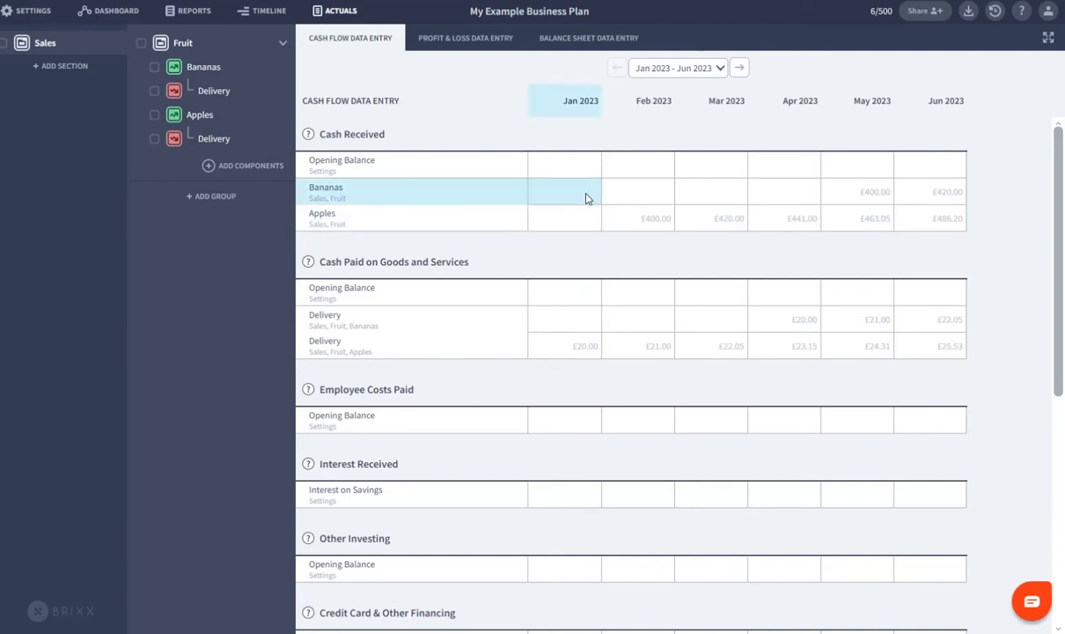
# - Enter February 2023 actual cash received of £300 for Bananas and £500 for Apples
pyautogui.moveTo(614, 200)
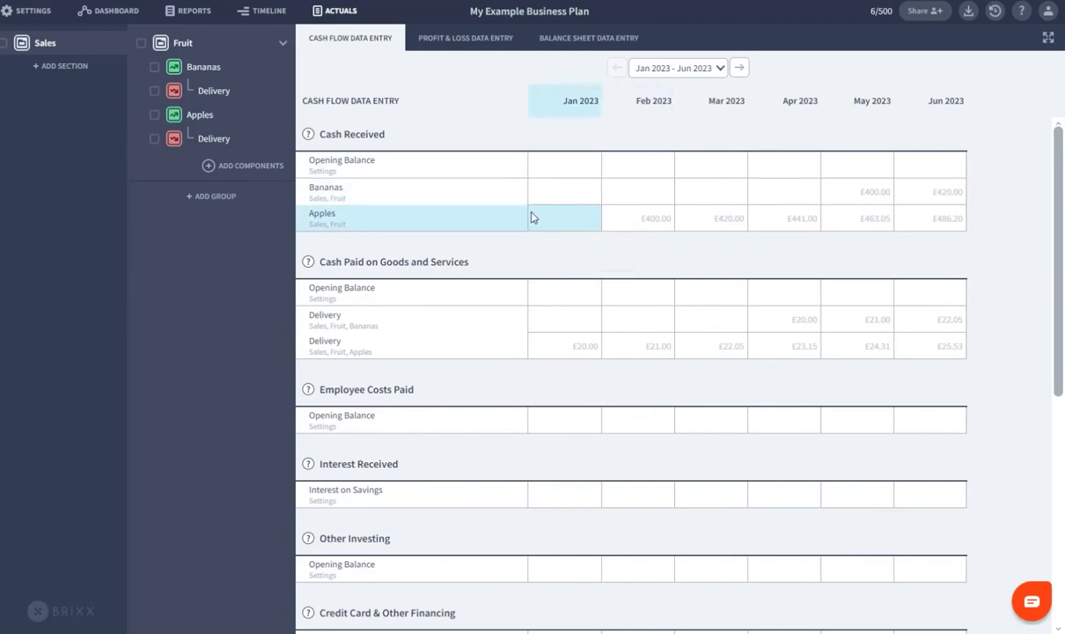
pyautogui.click(630, 198)
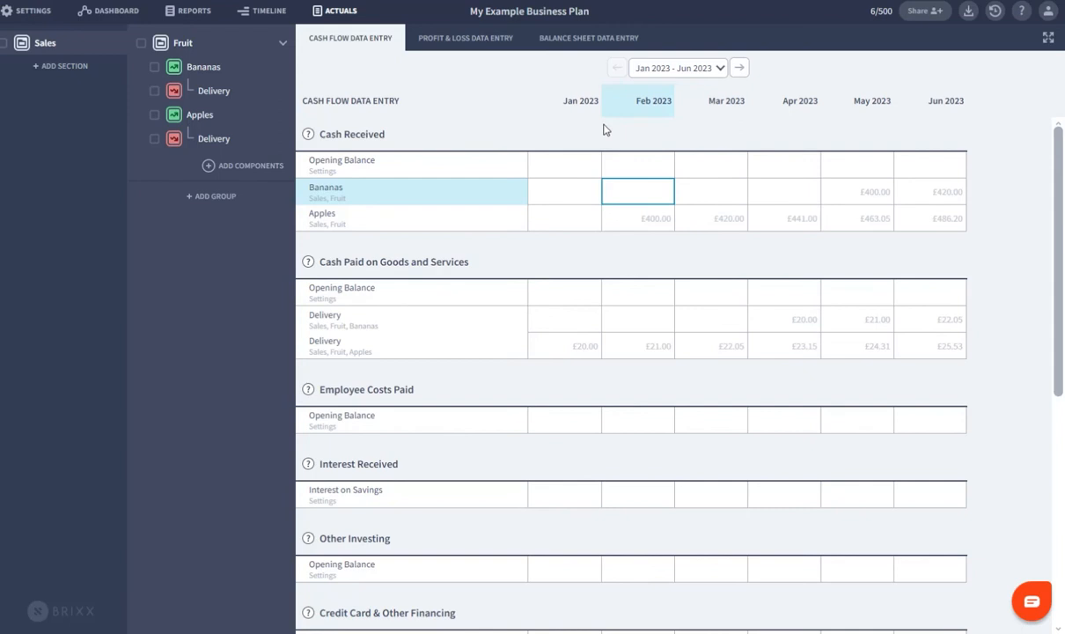
pyautogui.write('300')
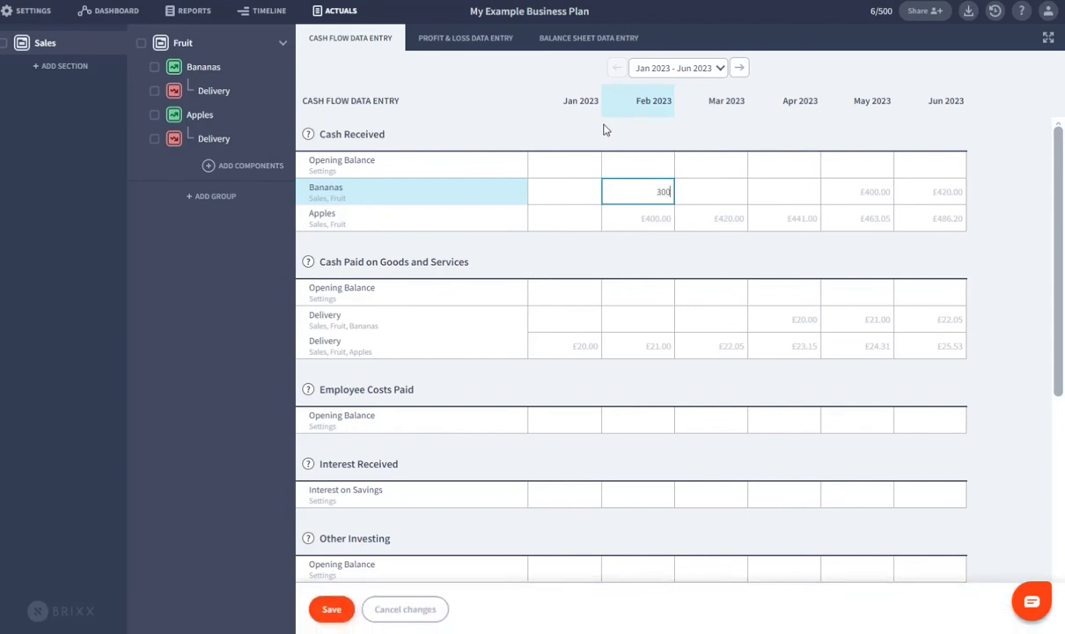
pyautogui.click(629, 224)
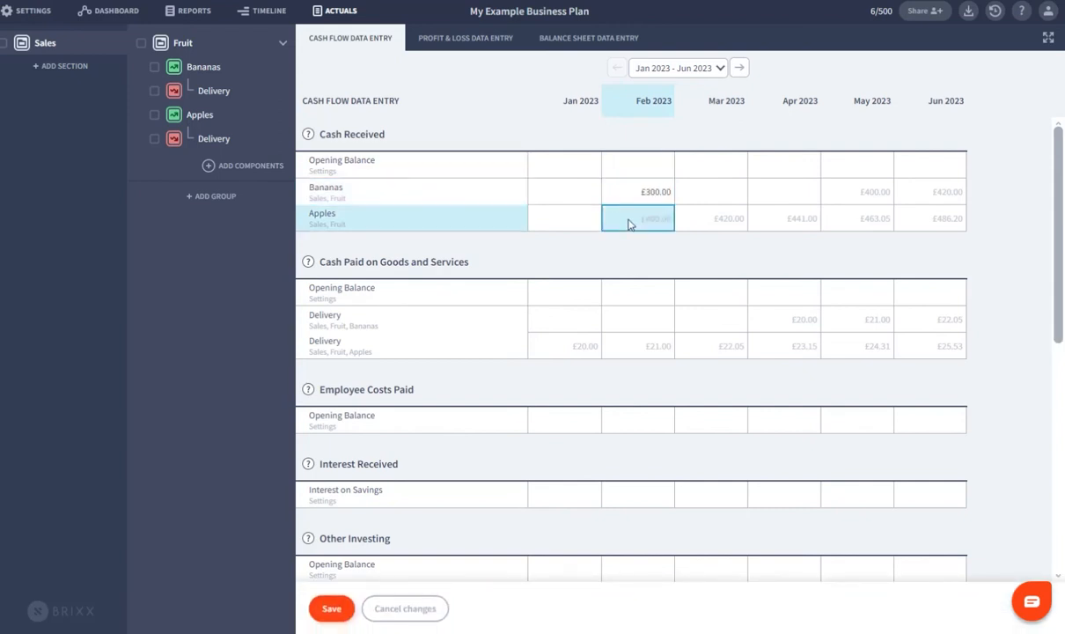
pyautogui.write('500')
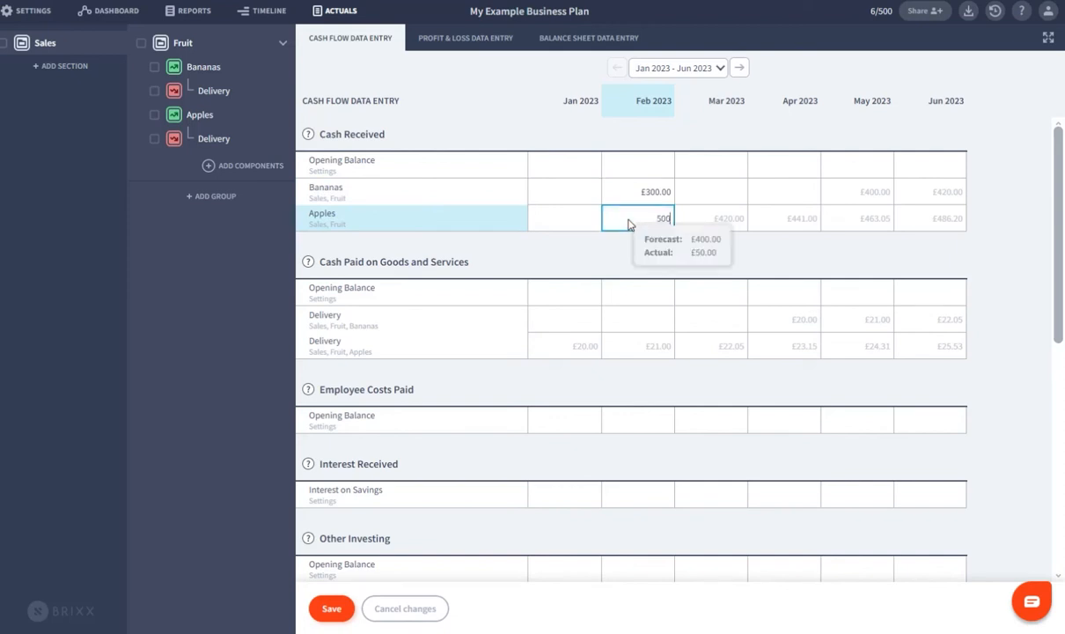
pyautogui.click(601, 261)
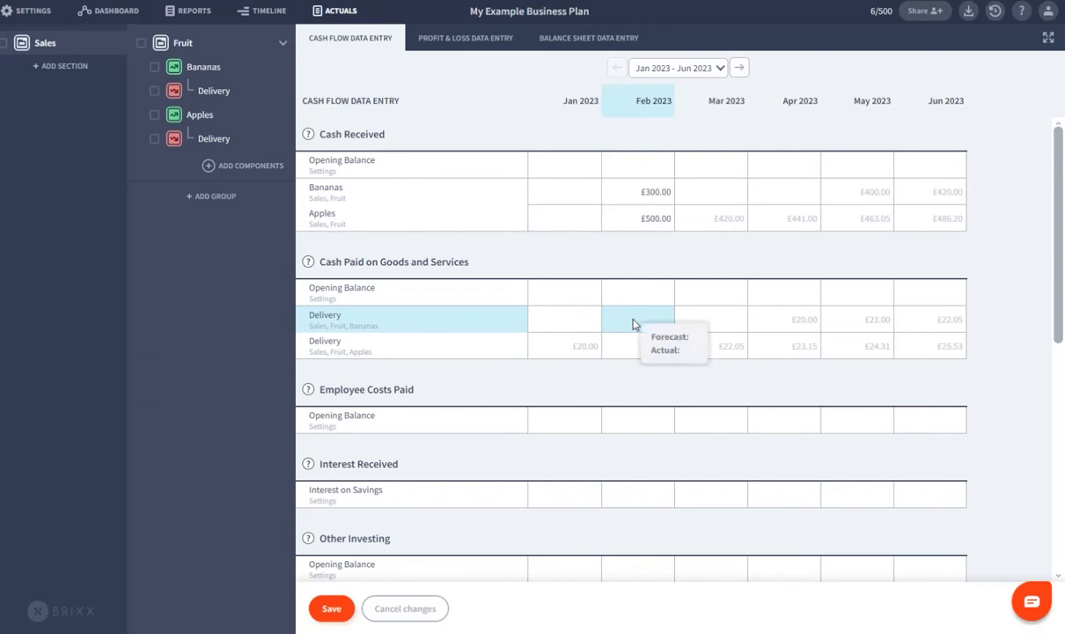
# - Enter January and February 2023 actual Delivery payments of £30 and £40 for Apples, and £20 and £50 for Bananas
pyautogui.click(564, 356)
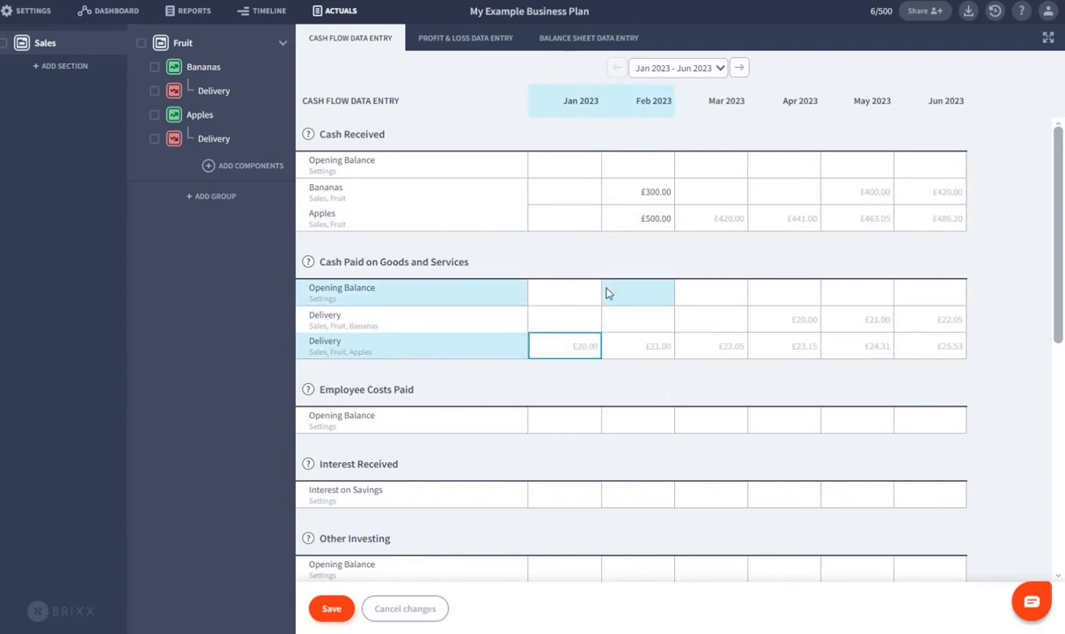
pyautogui.write('30')
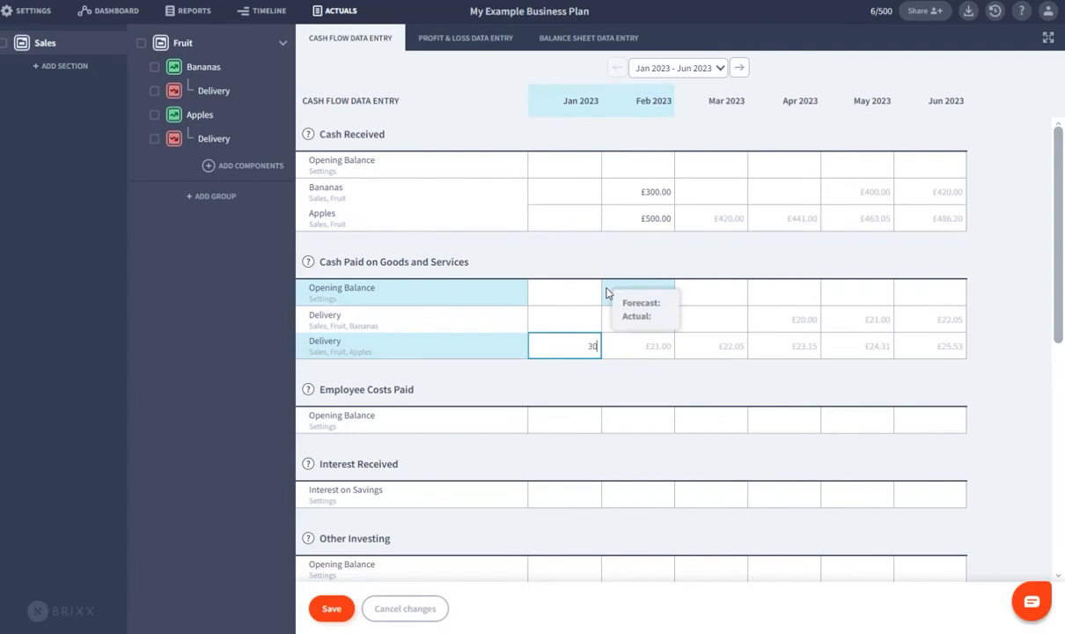
pyautogui.click(633, 353)
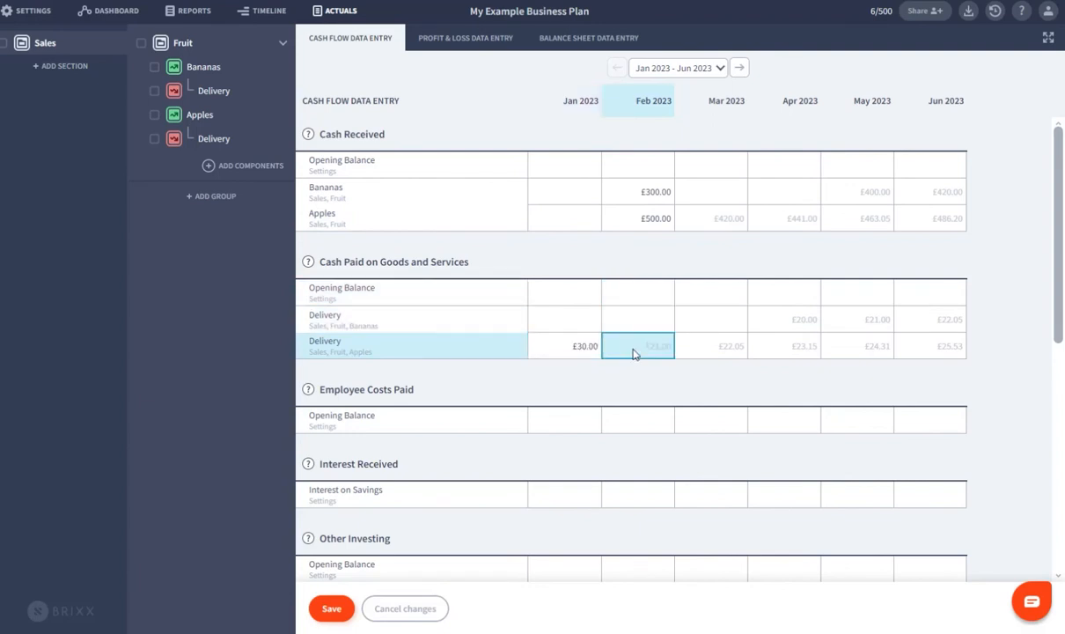
pyautogui.write('40')
pyautogui.click(566, 323)
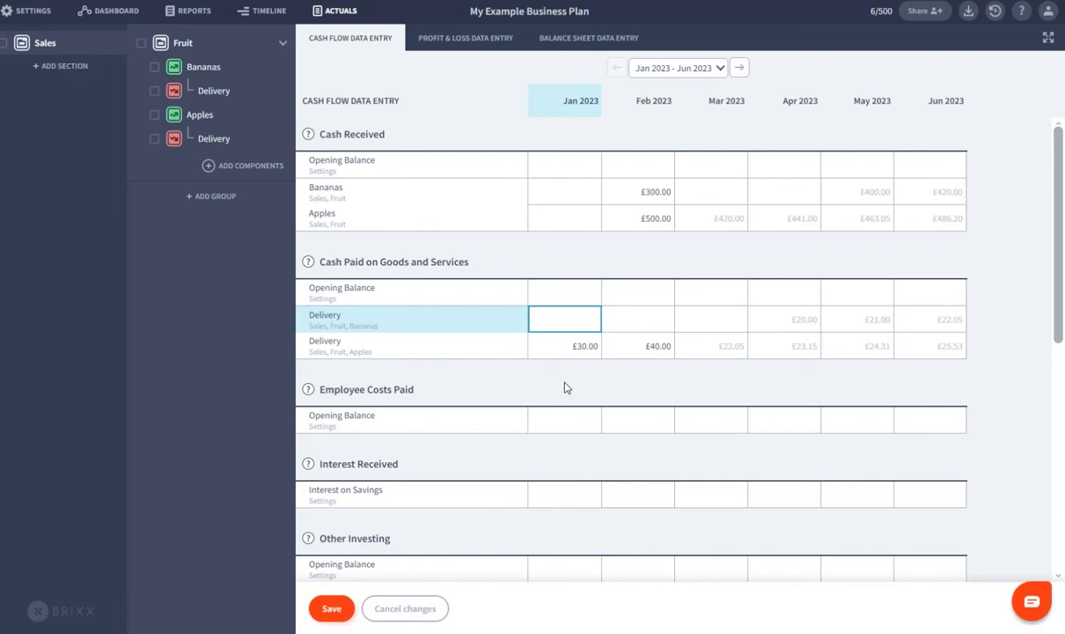
pyautogui.write('20')
pyautogui.click(640, 322)
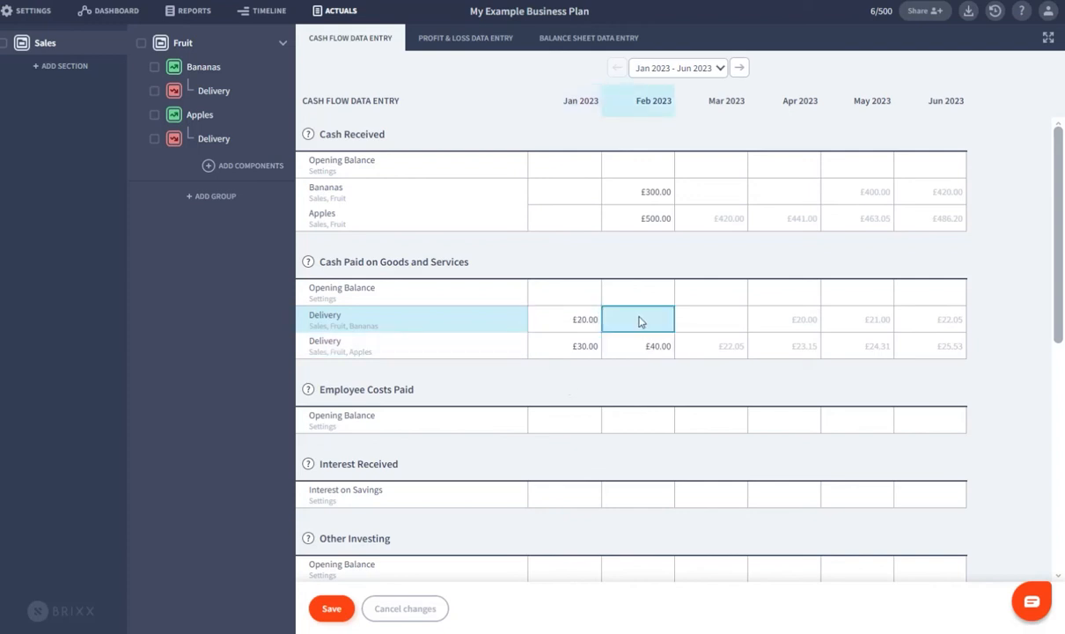
pyautogui.write('50')
pyautogui.click(618, 384)
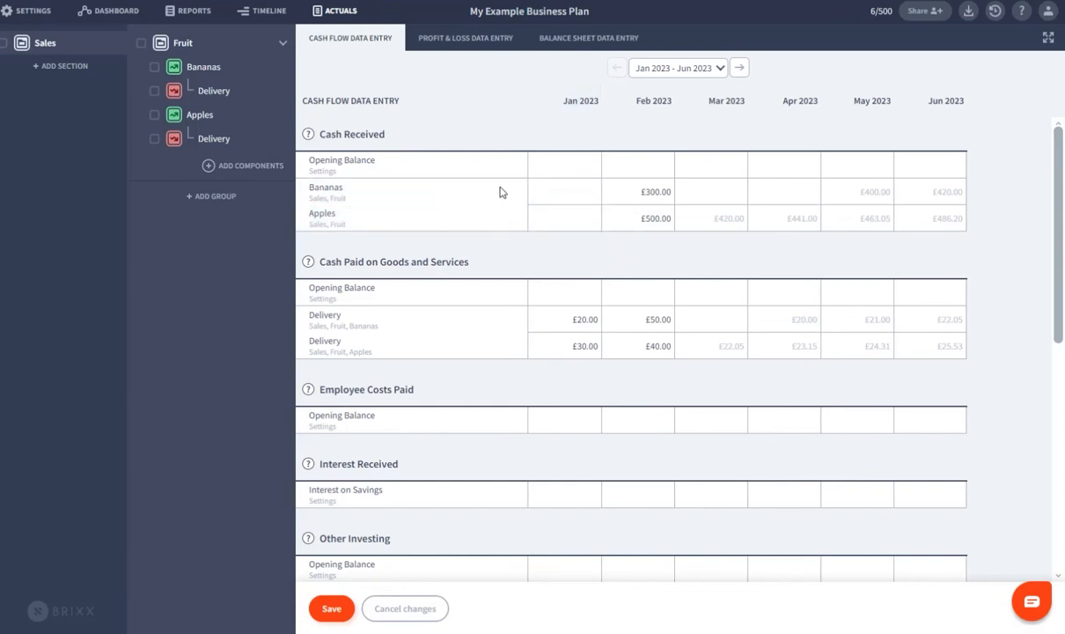
# - View the Cash Flow report as Actuals vs Forecast with Cash Received collapsed, and switch the Difference figures off and on again
pyautogui.click(194, 12)
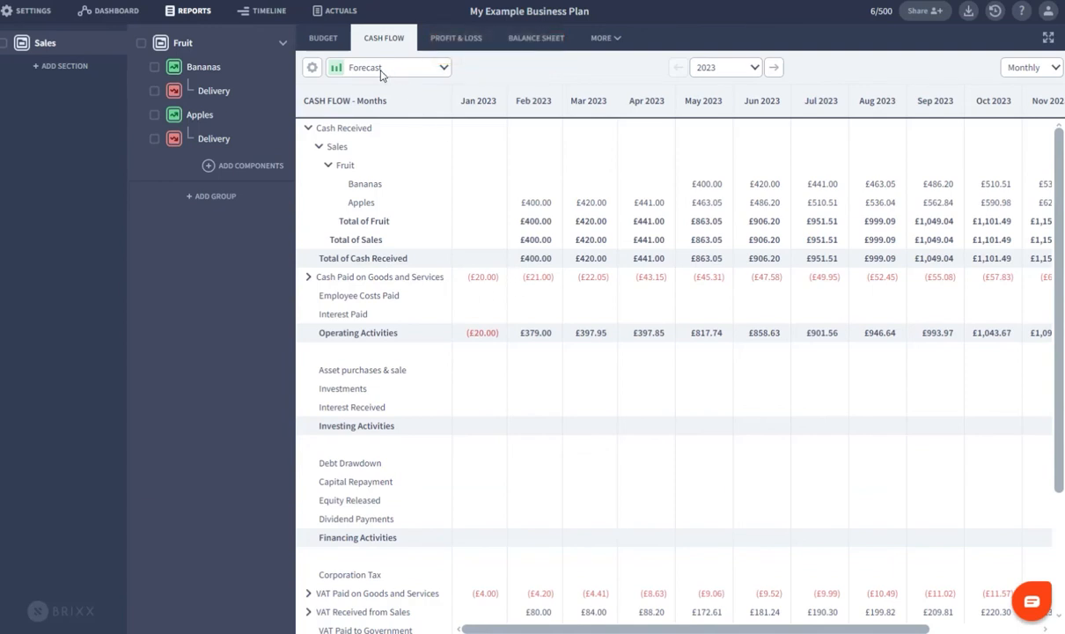
pyautogui.click(322, 39)
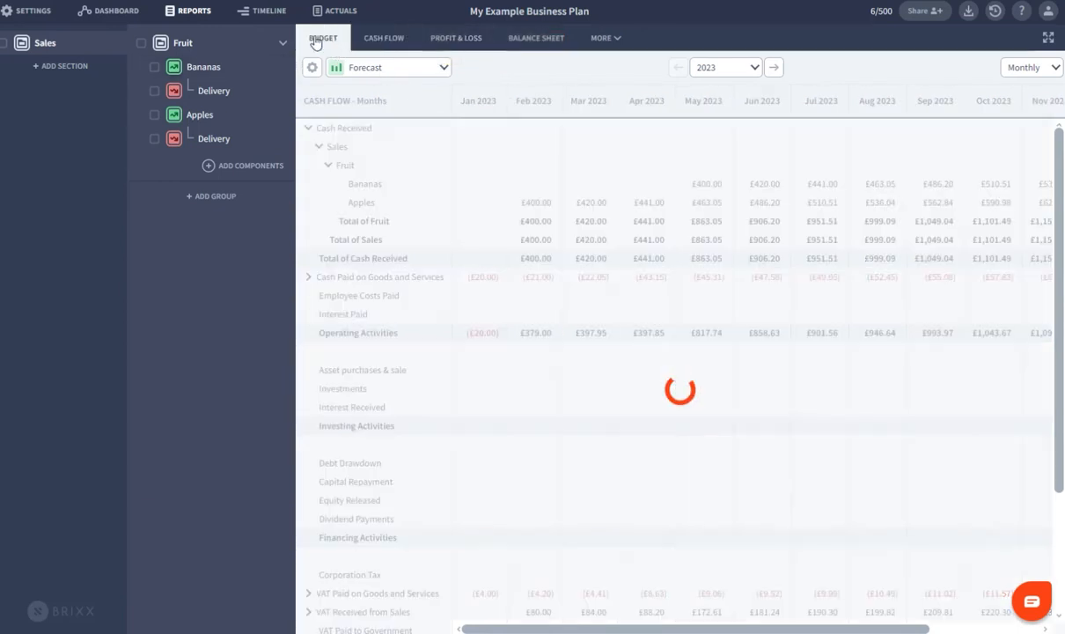
pyautogui.click(384, 40)
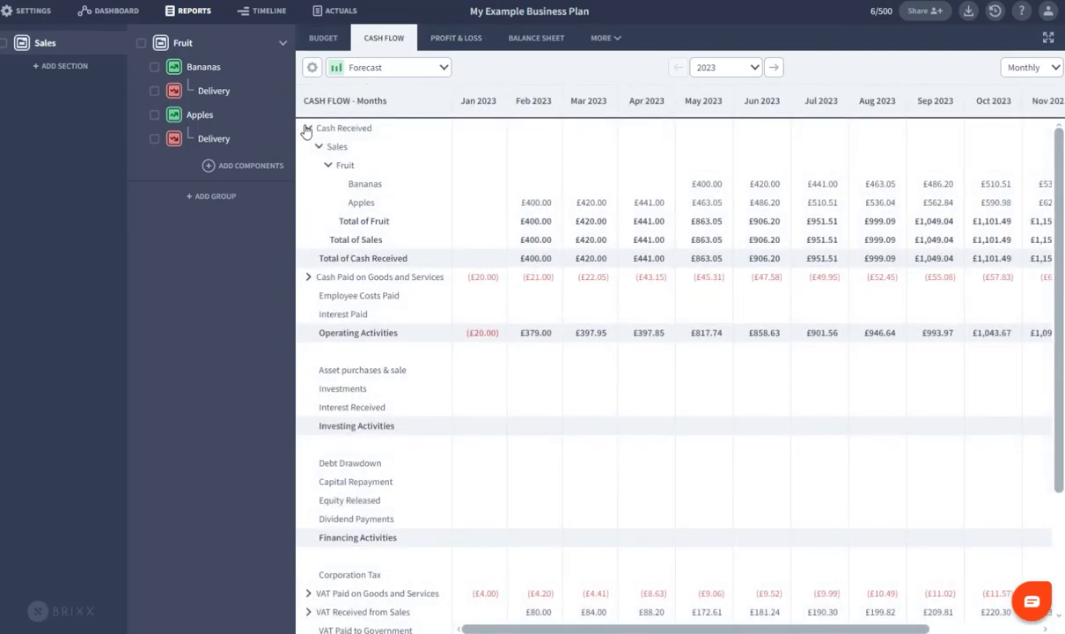
pyautogui.click(307, 129)
pyautogui.click(406, 68)
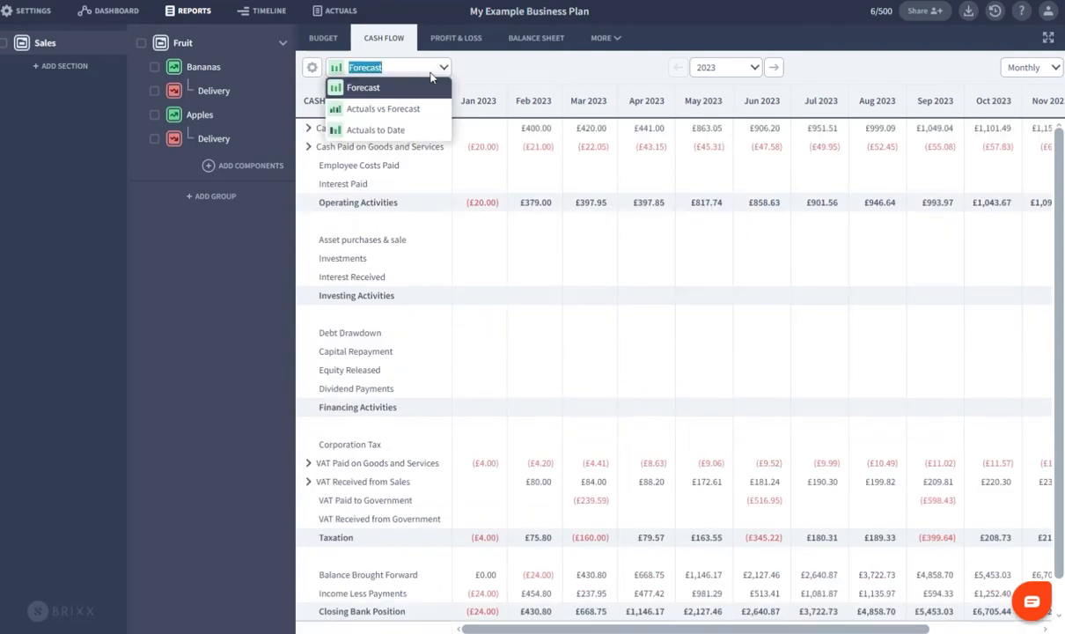
pyautogui.click(379, 109)
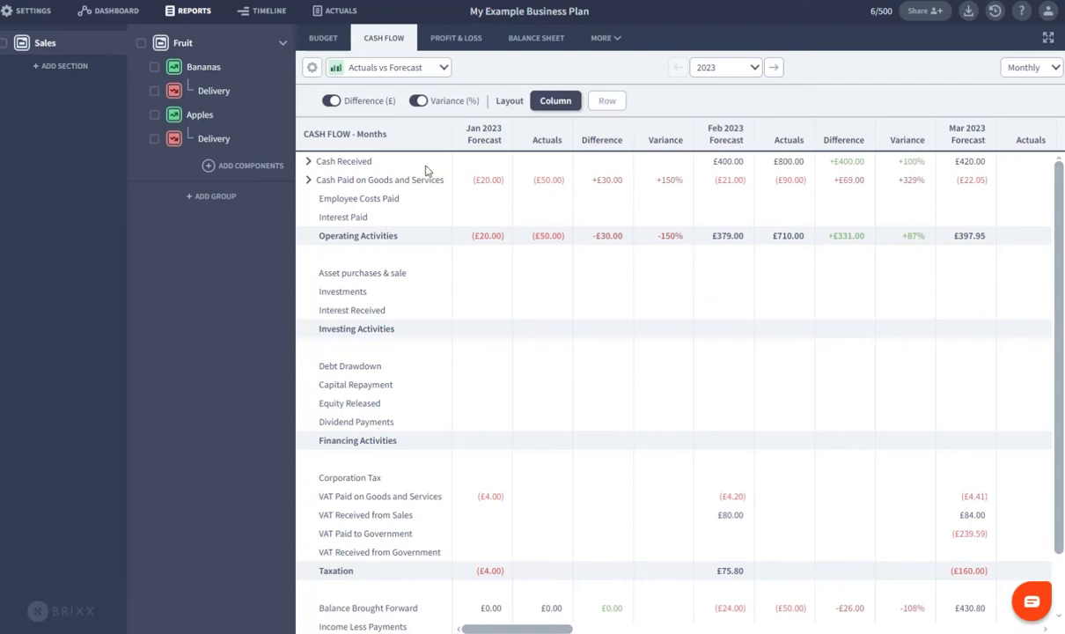
pyautogui.click(331, 101)
pyautogui.click(332, 101)
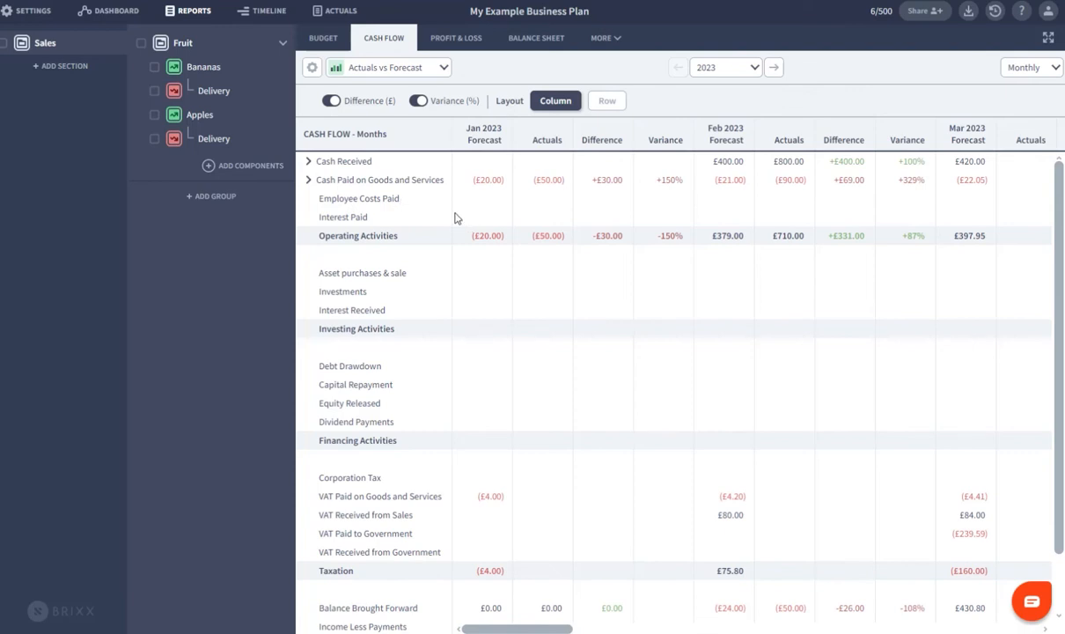
# - Break down Cash Received through Sales and Fruit to compare Apples' February 2023 forecast and actual figures, and collapse the breakdown again
pyautogui.click(308, 161)
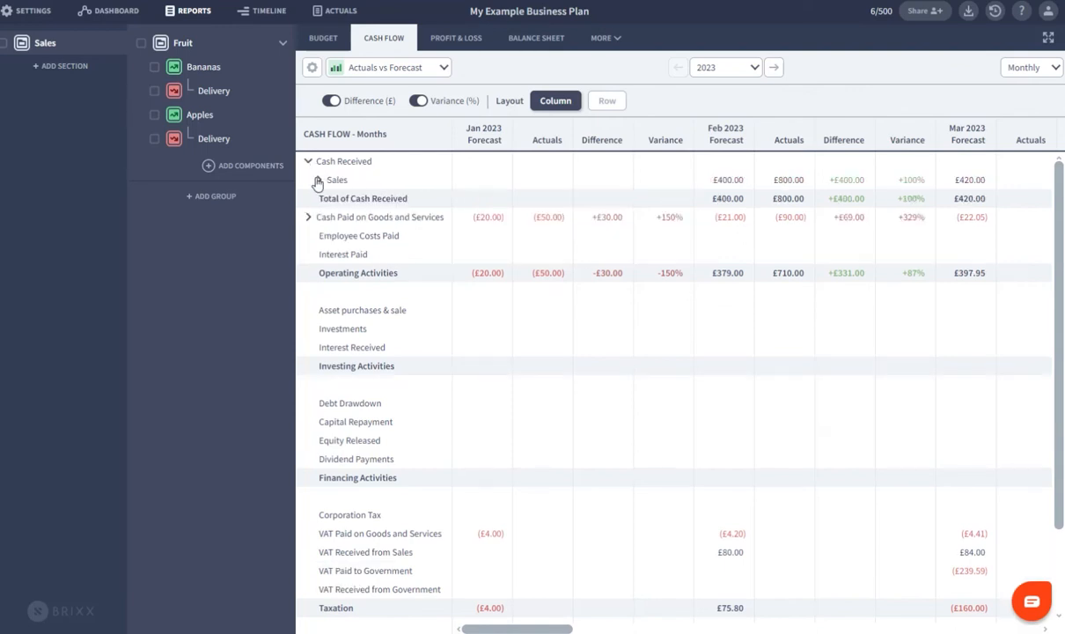
pyautogui.click(319, 179)
pyautogui.click(327, 198)
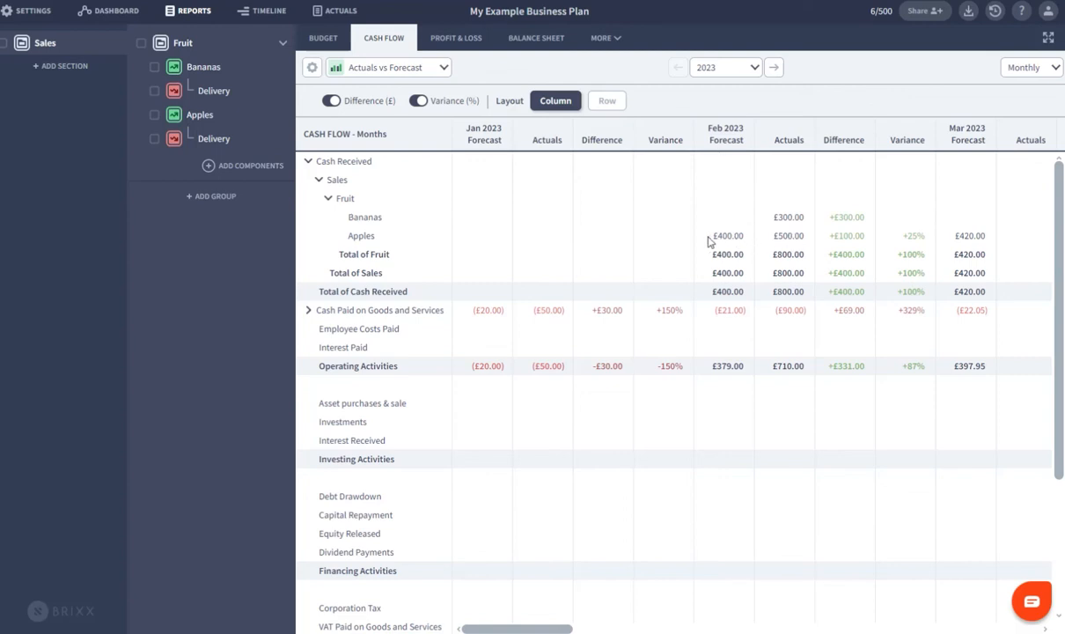
pyautogui.moveTo(709, 238); pyautogui.dragTo(755, 238)
pyautogui.moveTo(774, 239); pyautogui.dragTo(816, 235)
pyautogui.tripleClick(801, 241)
pyautogui.click(765, 246)
pyautogui.click(329, 200)
pyautogui.click(320, 181)
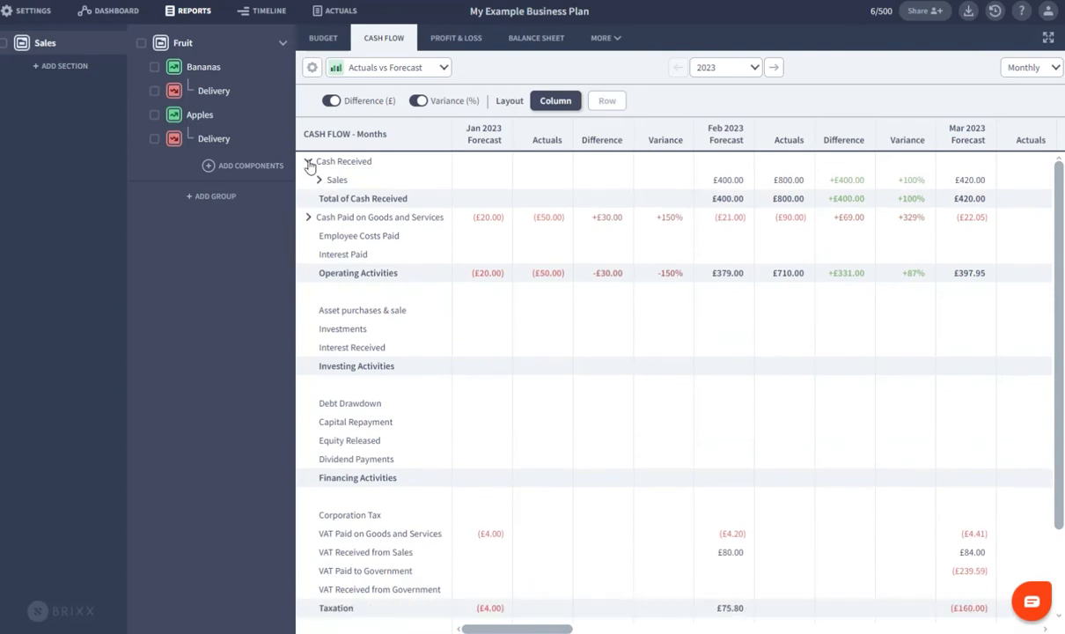
pyautogui.click(309, 163)
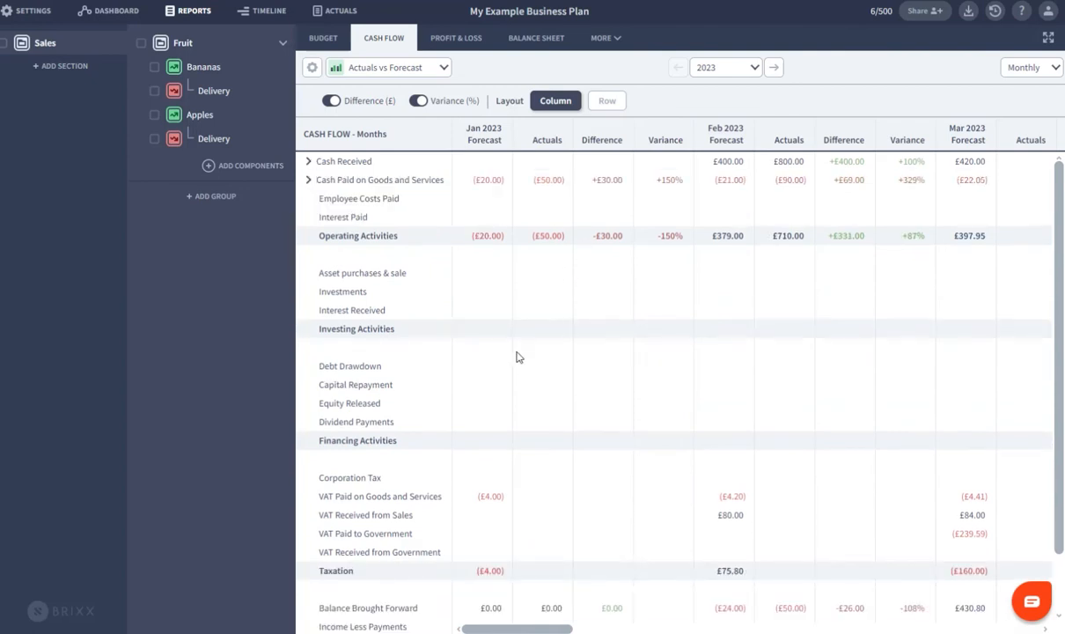
# - Change the Cash Flow report to Actuals to Date with actuals up to Feb 2023, and check the closing bank position
pyautogui.click(431, 72)
pyautogui.click(392, 127)
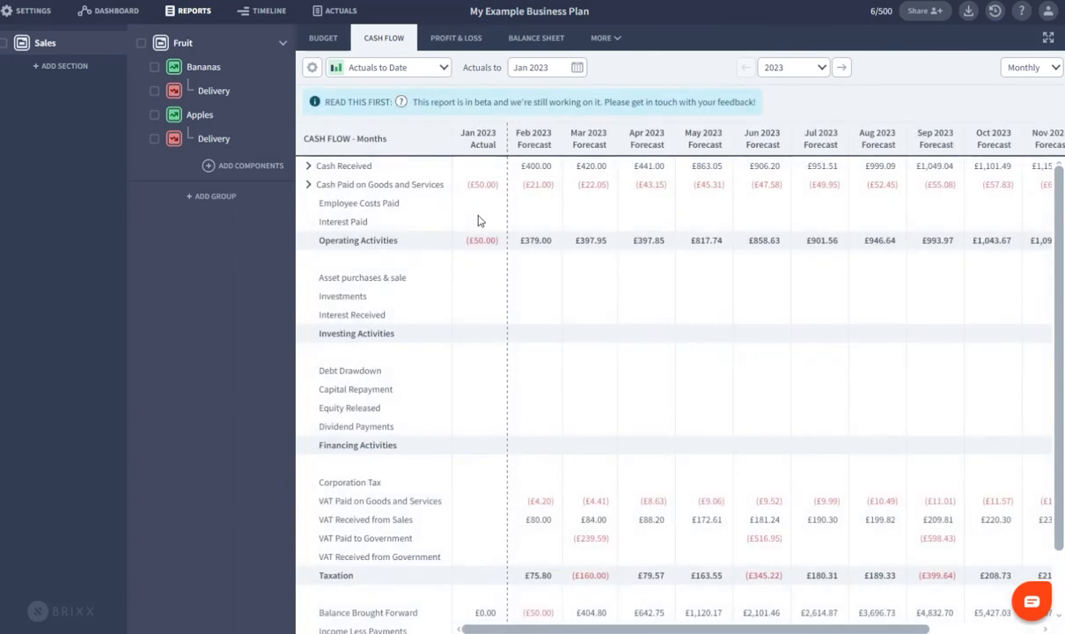
pyautogui.click(576, 69)
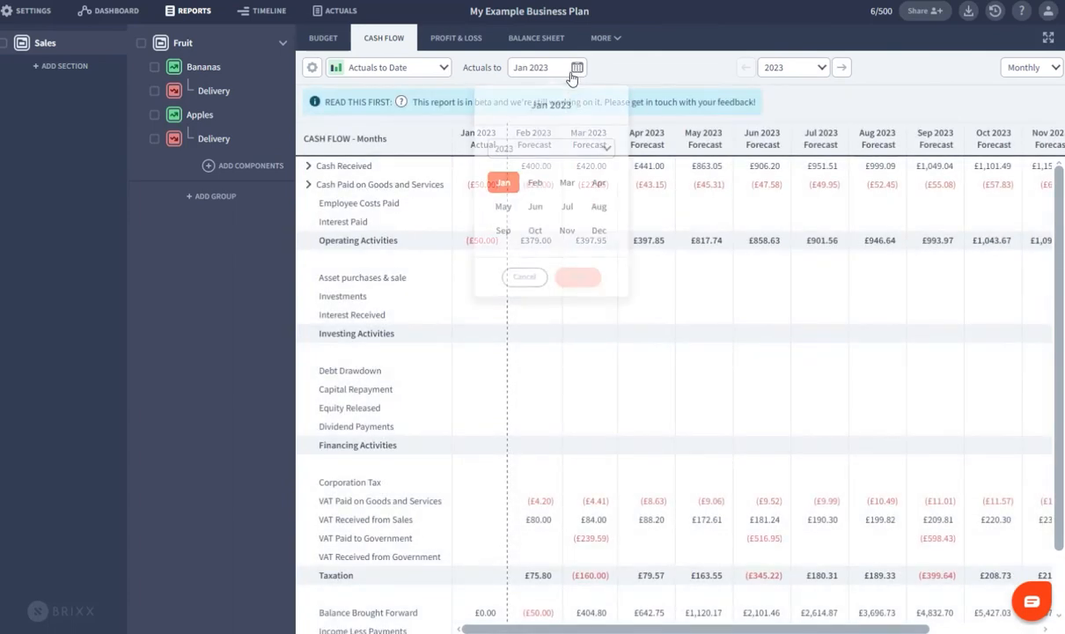
pyautogui.click(538, 183)
pyautogui.click(577, 276)
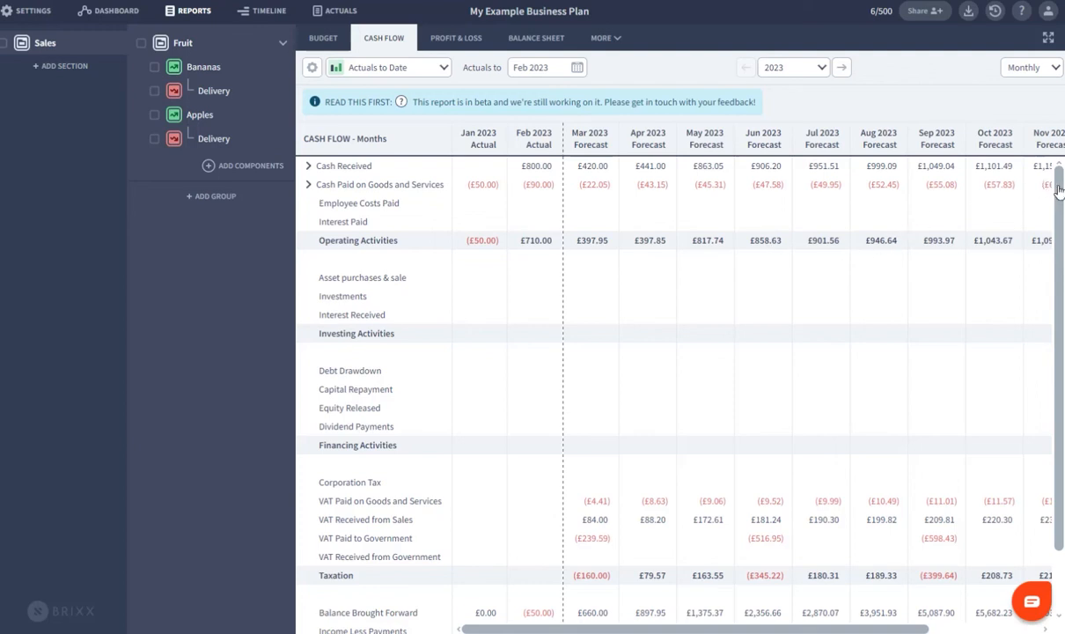
pyautogui.moveTo(1059, 195); pyautogui.dragTo(1061, 272)
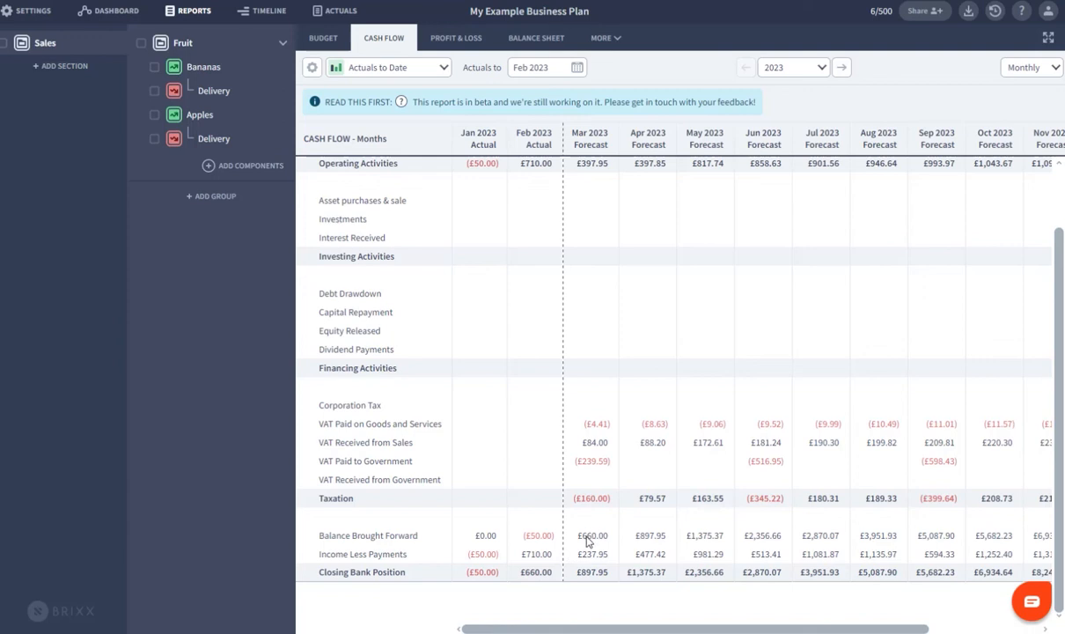
pyautogui.scroll(2, 599, 445)
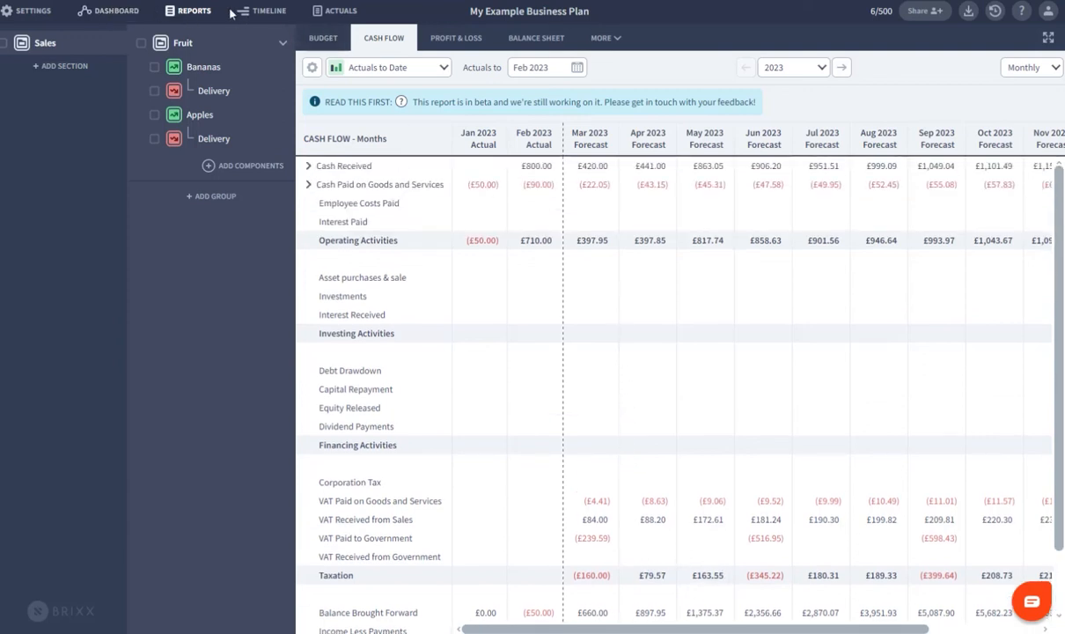
# - Copy the whole Fruit group with its components from the dashboard and name the new group Vegetables
pyautogui.click(121, 12)
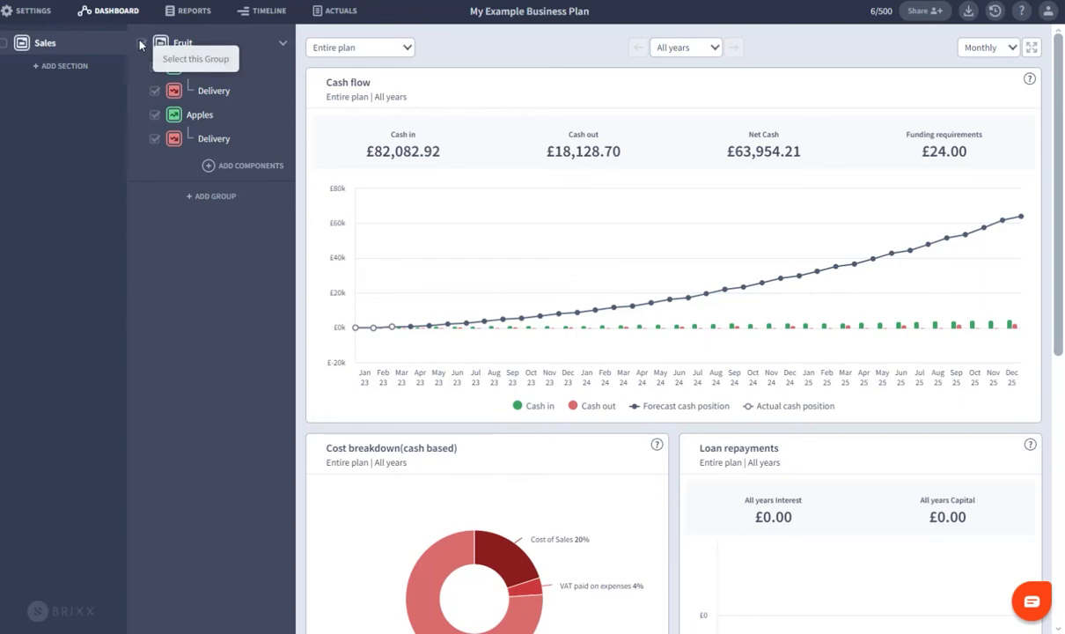
pyautogui.click(140, 43)
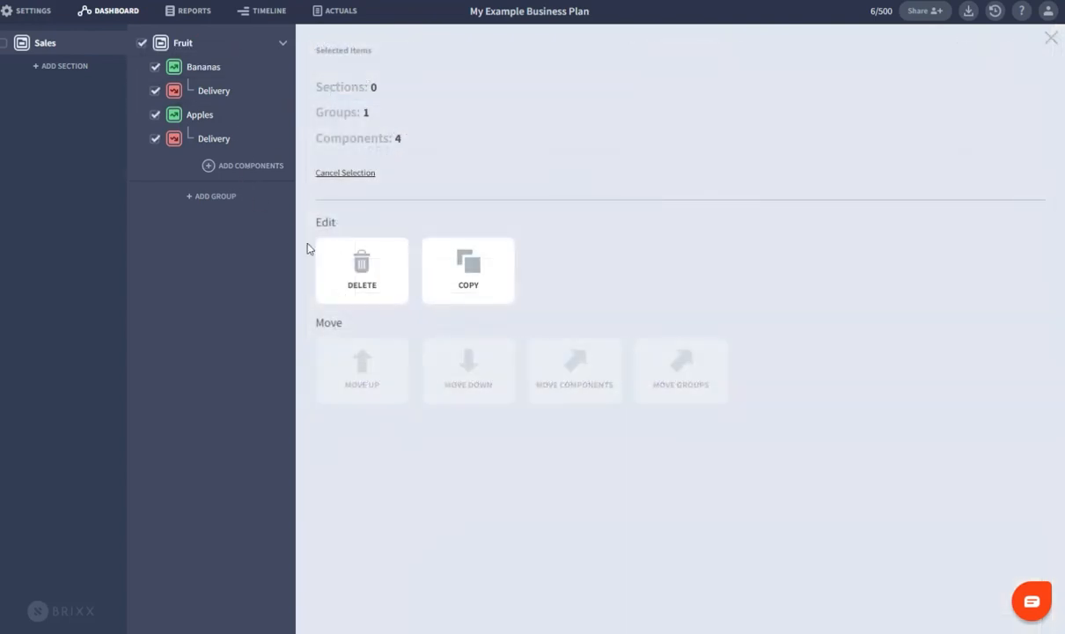
pyautogui.click(451, 264)
pyautogui.click(525, 371)
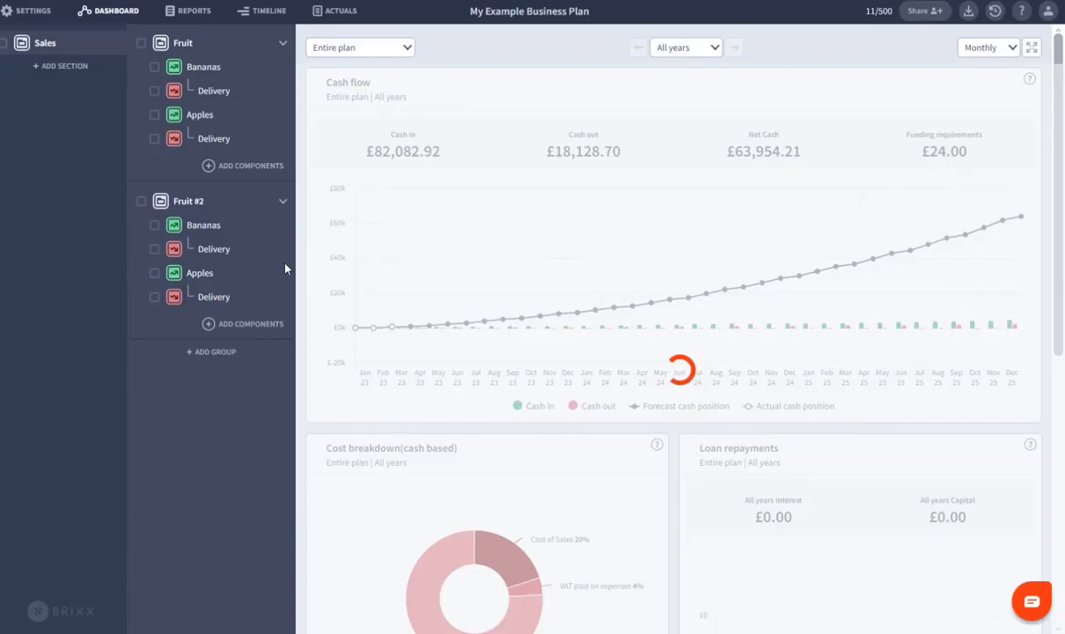
pyautogui.click(197, 203)
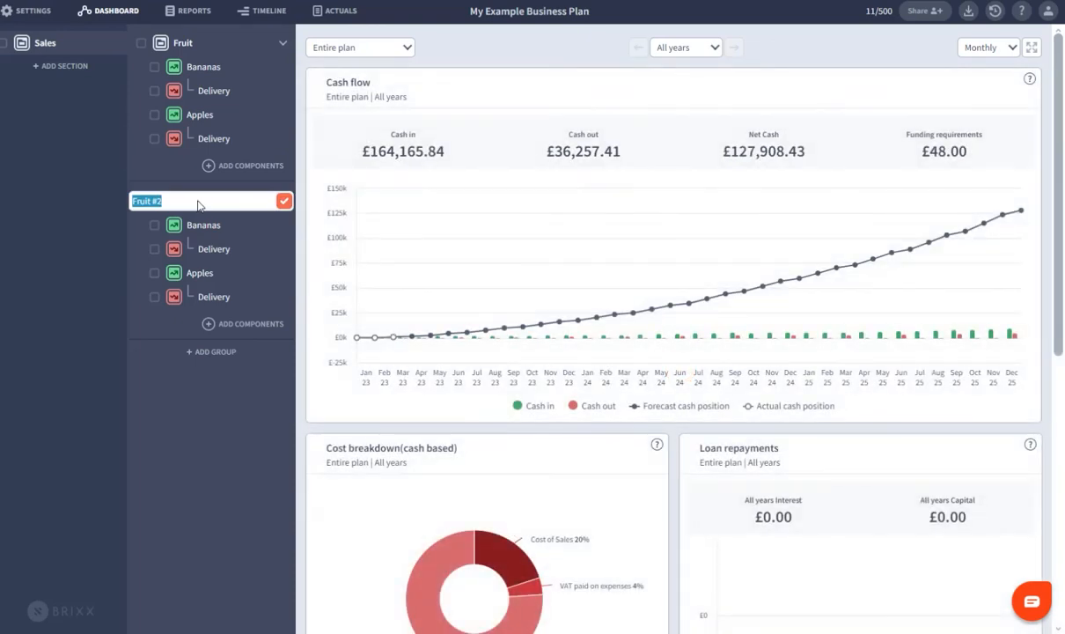
pyautogui.write('Vegetables')
# - Rename the Bananas and Apples components in the Vegetables group as Potatoes and Parsnips
pyautogui.click(216, 225)
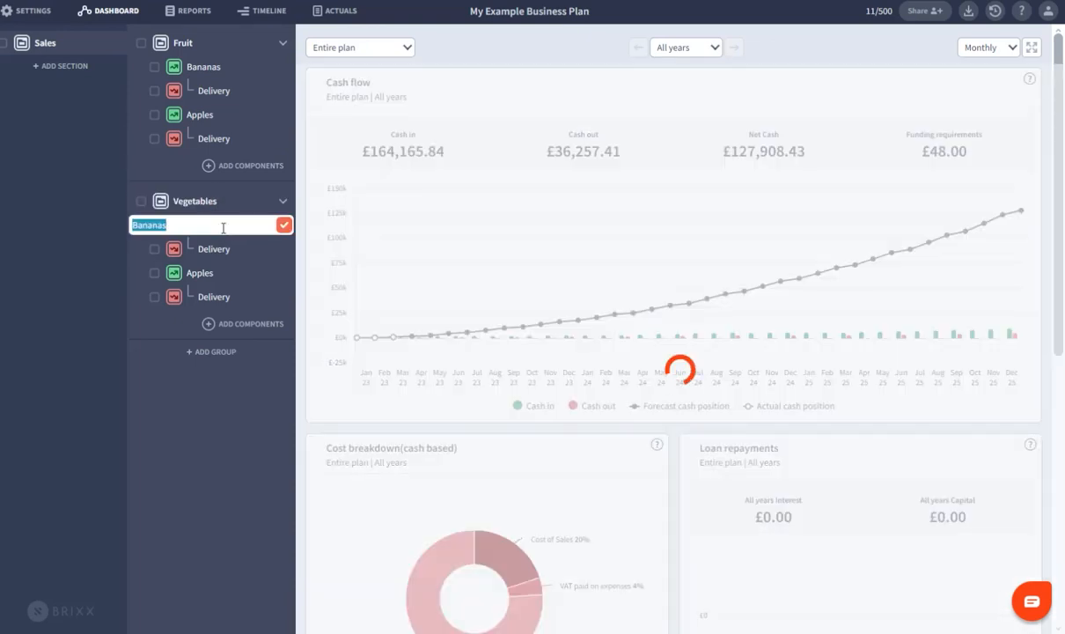
pyautogui.write('Potatoes')
pyautogui.press('Return')
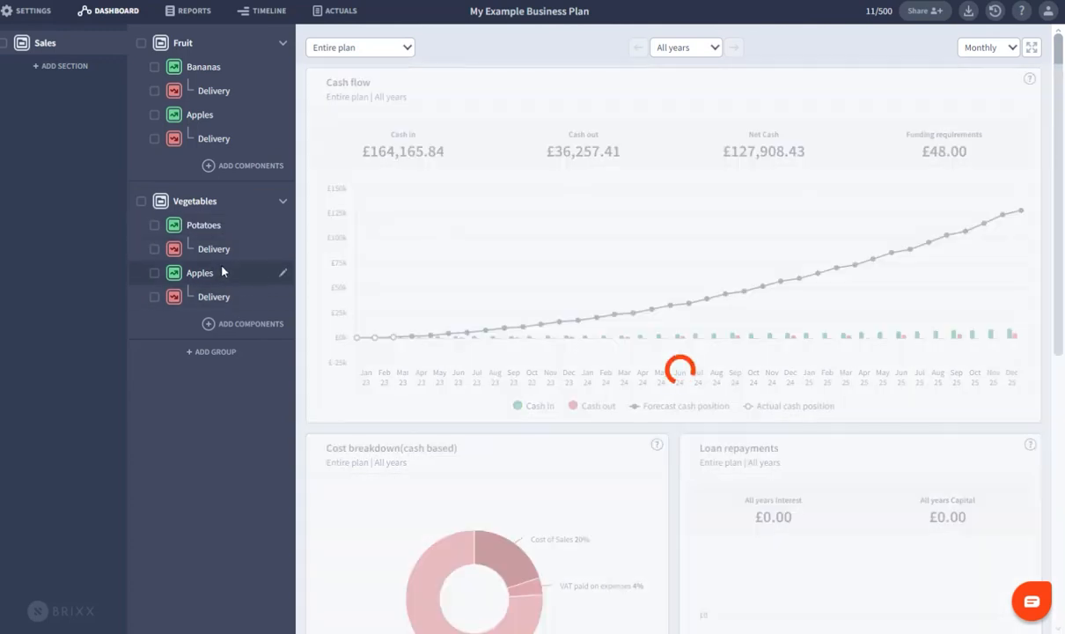
pyautogui.click(222, 272)
pyautogui.write('Pars')
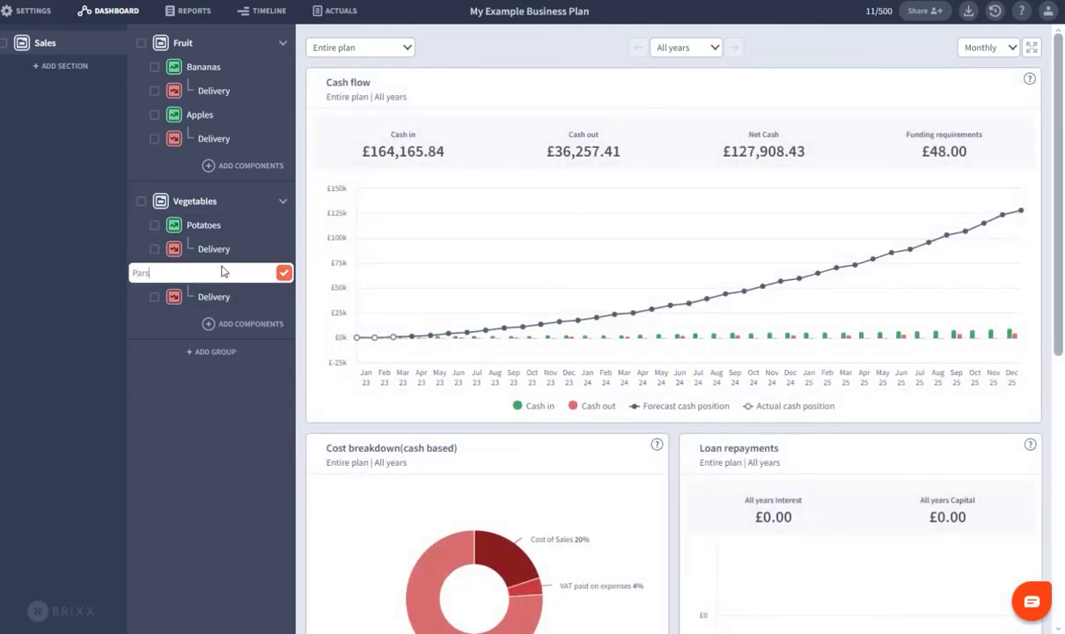
pyautogui.write('nips')
pyautogui.press('Return')
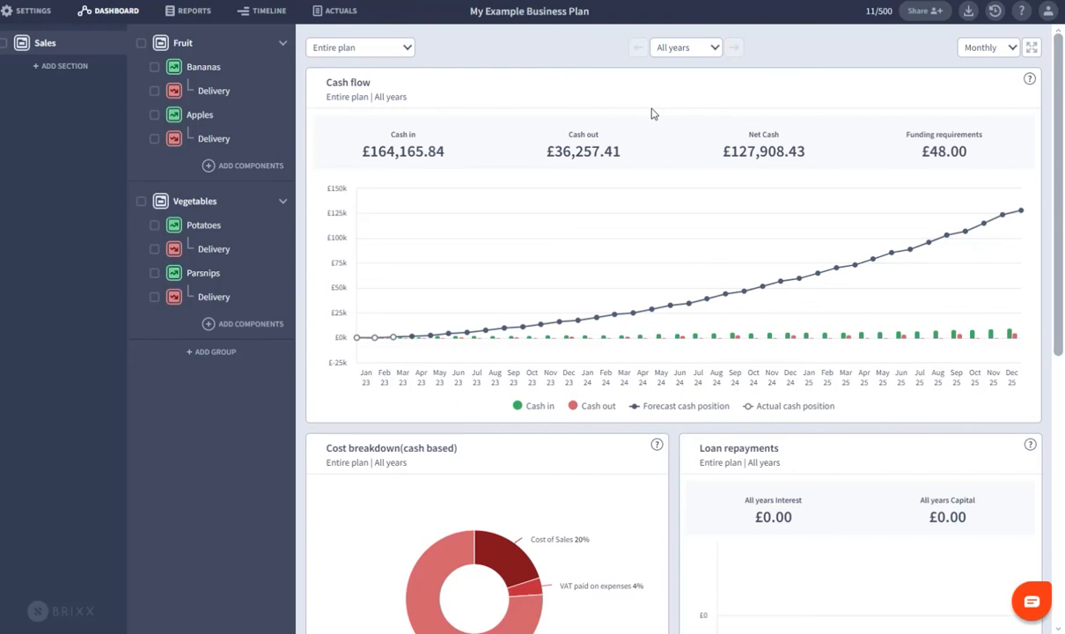
# - Examine the plan's guest access sharing options for inviting a viewer or an editor, and close them without sending an invite
pyautogui.click(924, 11)
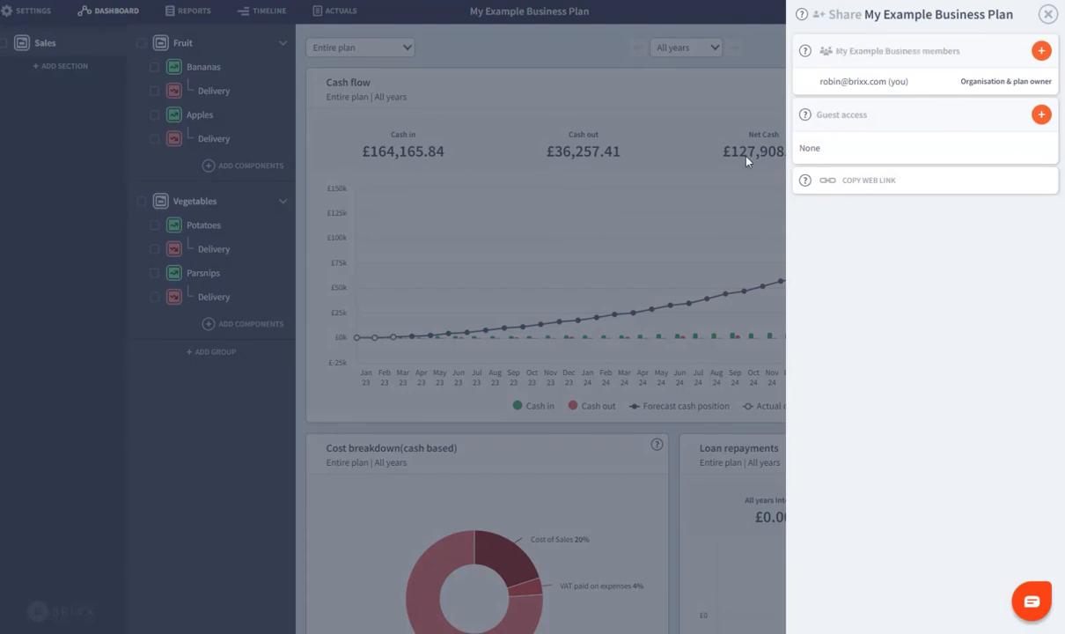
pyautogui.click(1041, 114)
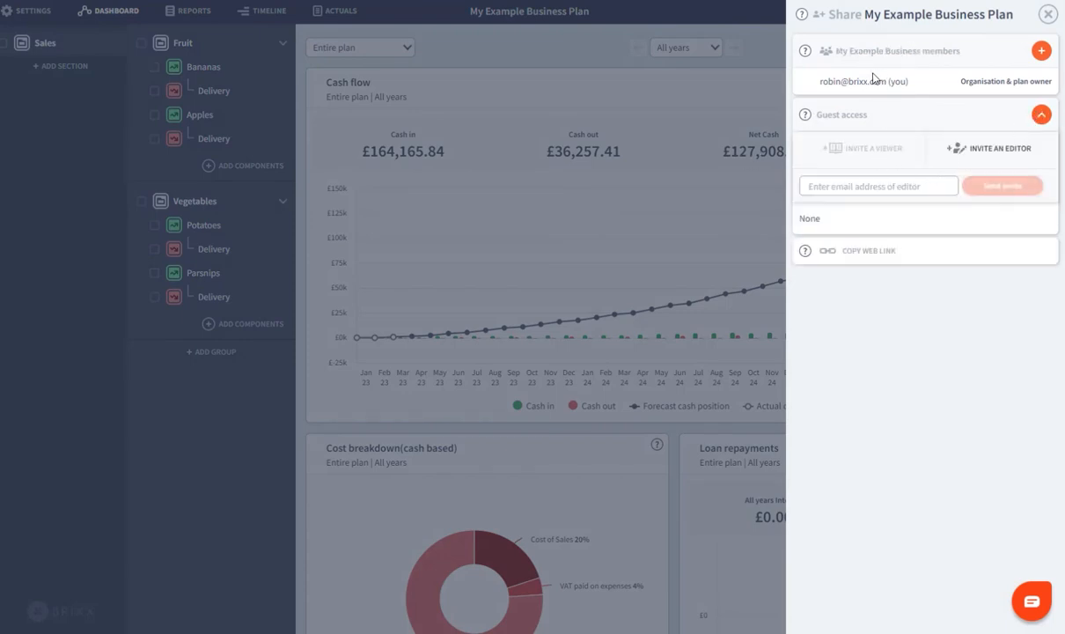
pyautogui.click(862, 155)
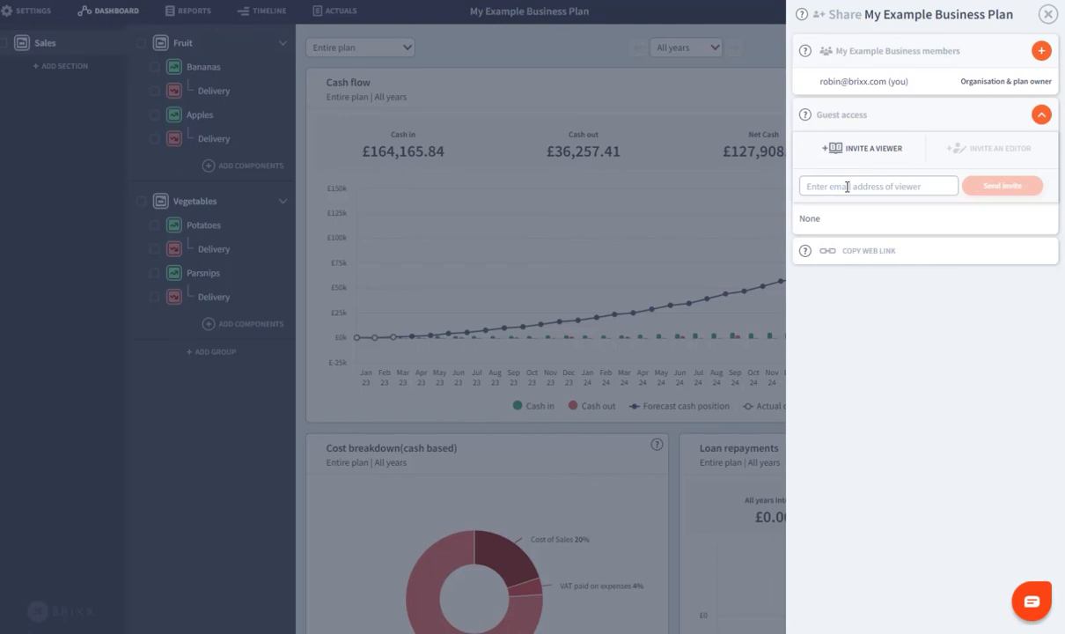
pyautogui.click(968, 150)
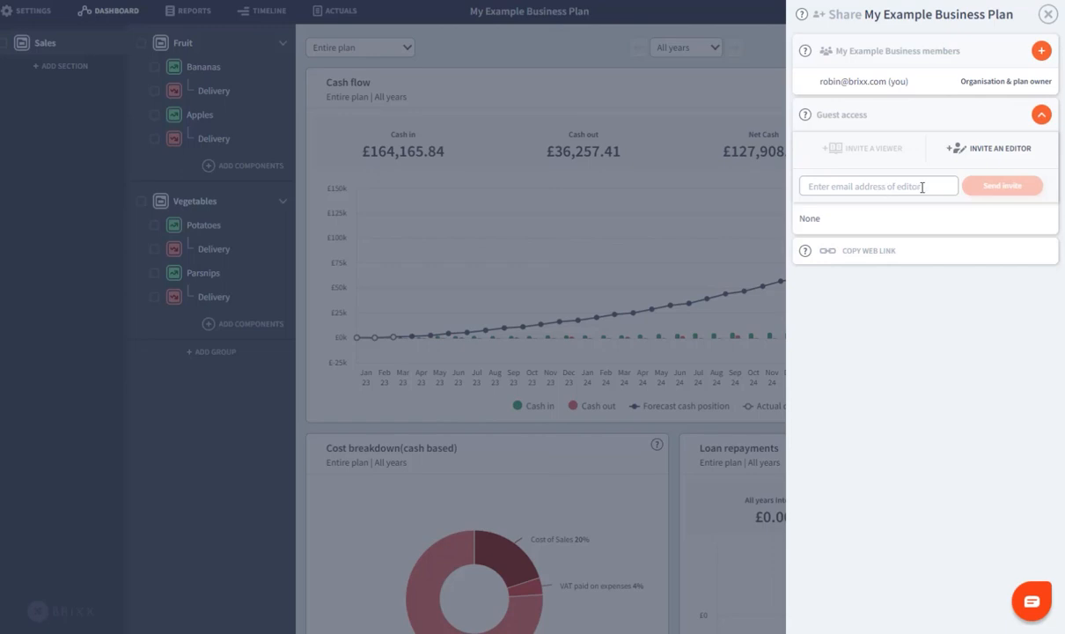
pyautogui.click(1047, 14)
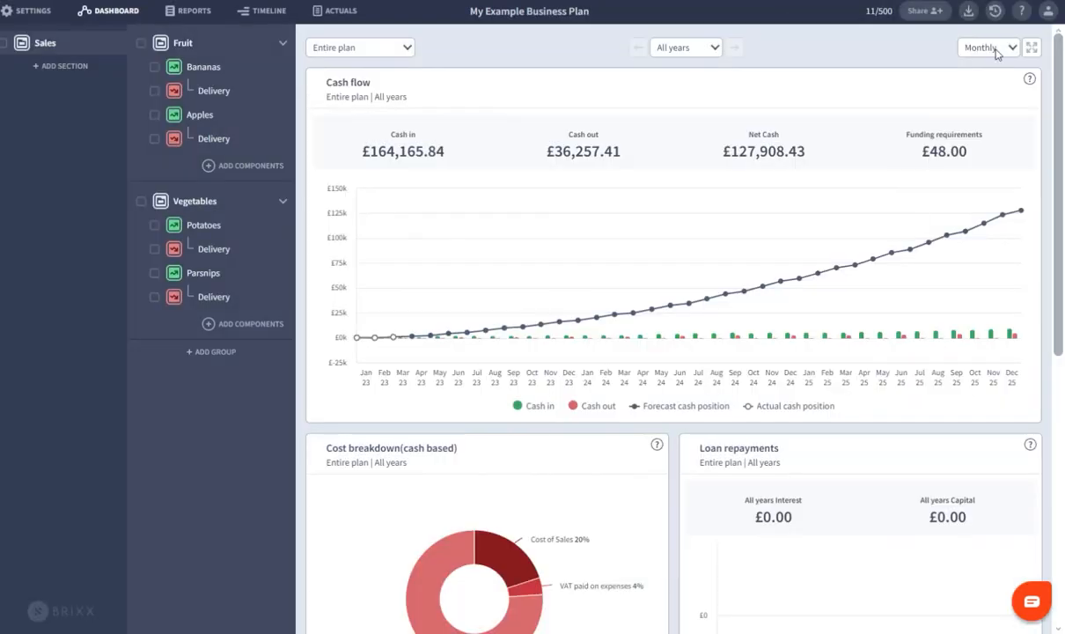
# - Review the plan's version history back to its creation and show the view and restore options for the Income added and 16:01 Bananas edited entries
pyautogui.click(994, 10)
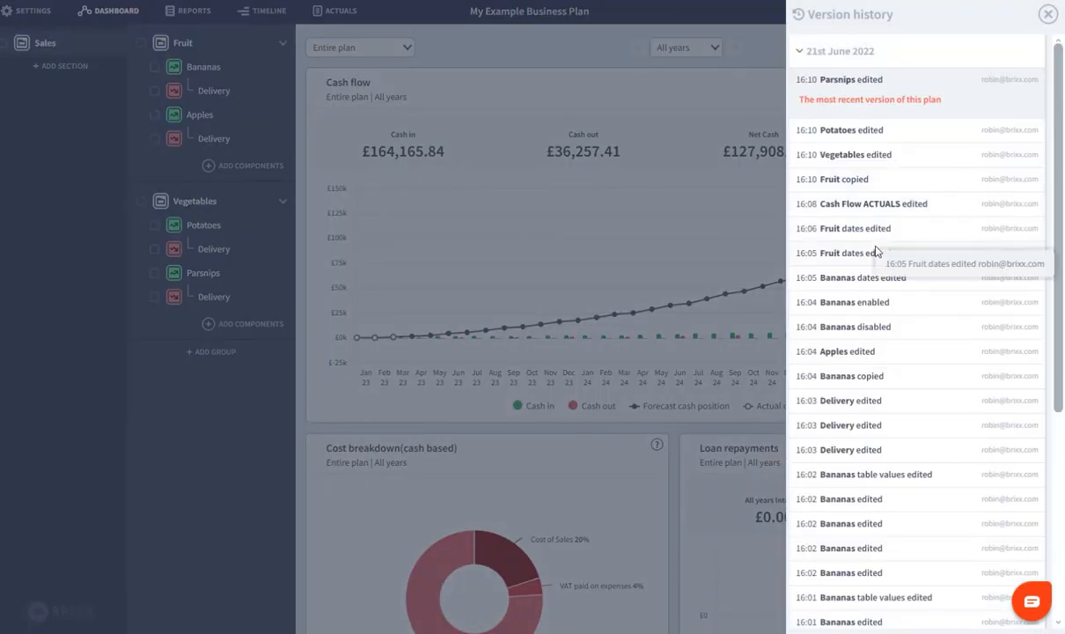
pyautogui.scroll(-5, 967, 266)
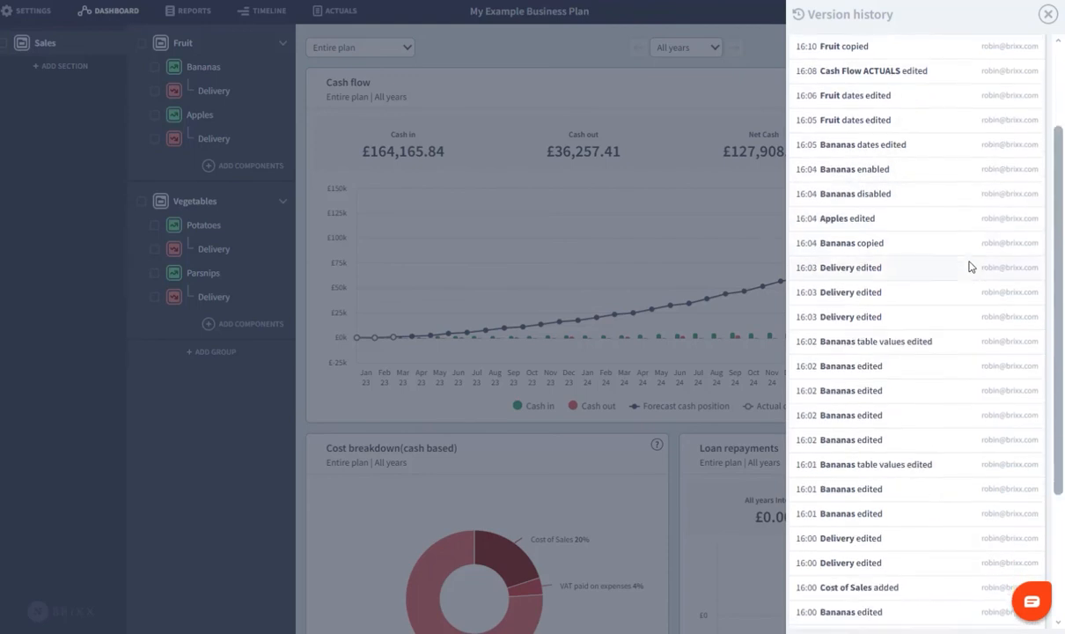
pyautogui.scroll(-1, 962, 286)
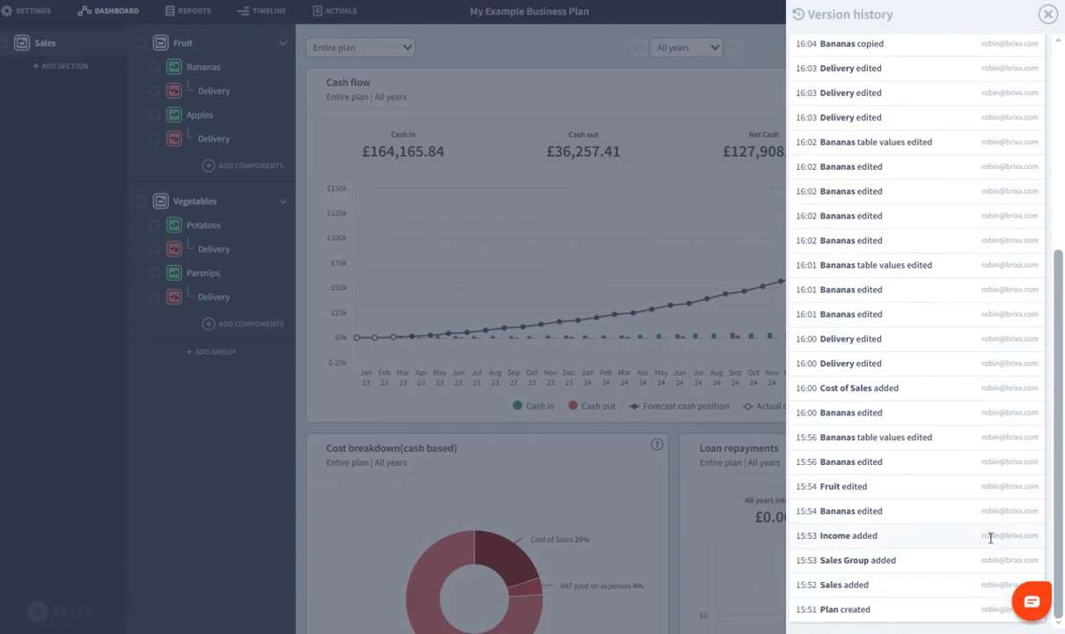
pyautogui.moveTo(988, 537); pyautogui.dragTo(1015, 541)
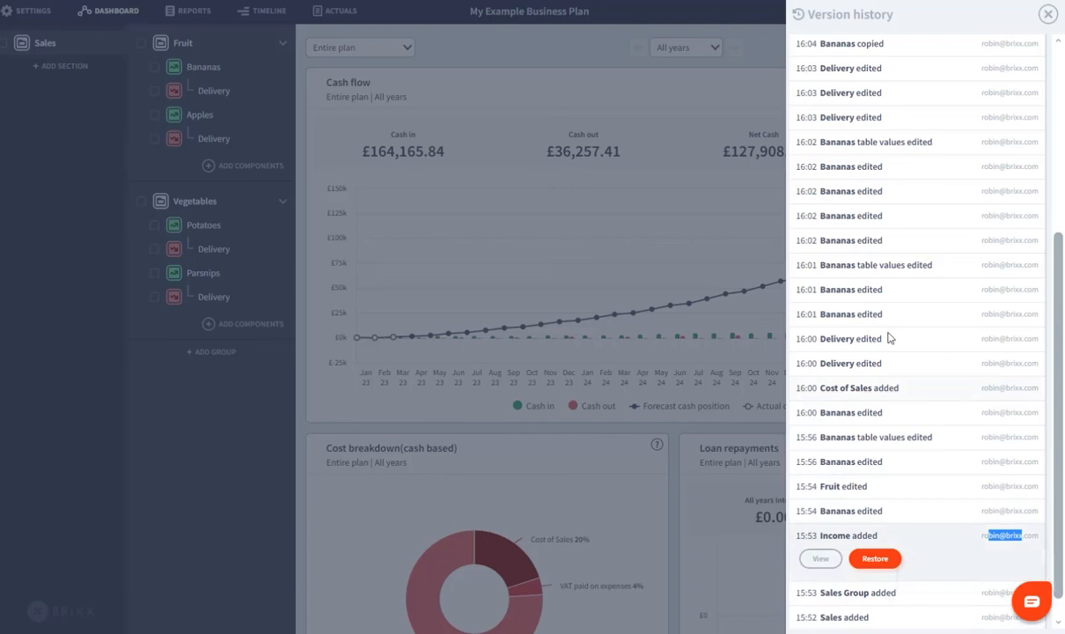
pyautogui.click(867, 298)
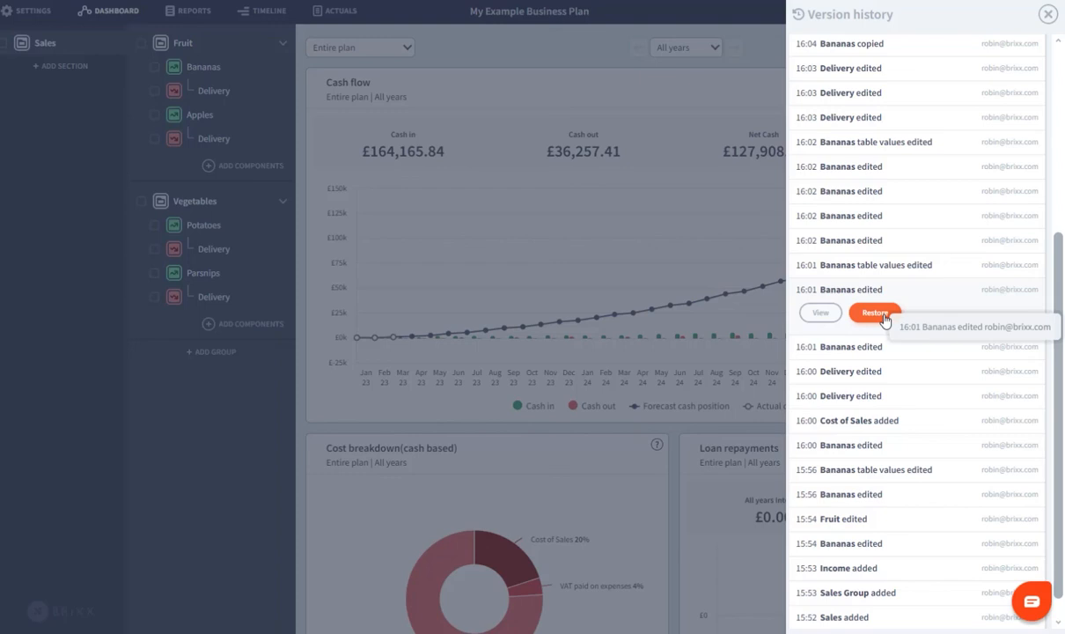
pyautogui.click(1049, 16)
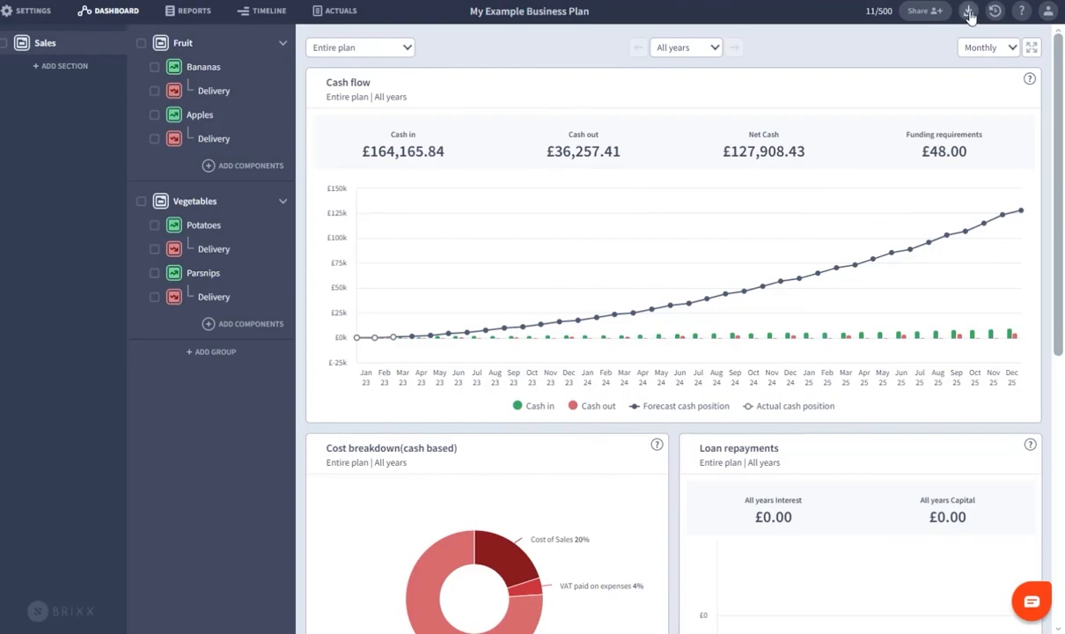
# - Review the PDF download settings for date range, reports, charts and document options, and close them without downloading
pyautogui.click(968, 13)
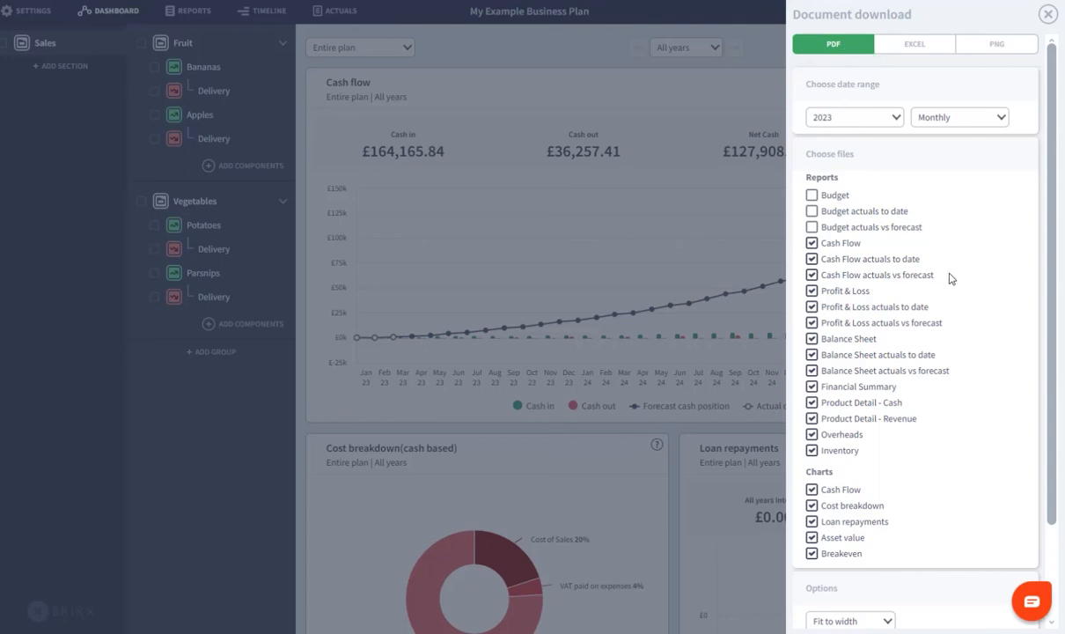
pyautogui.scroll(-3, 898, 263)
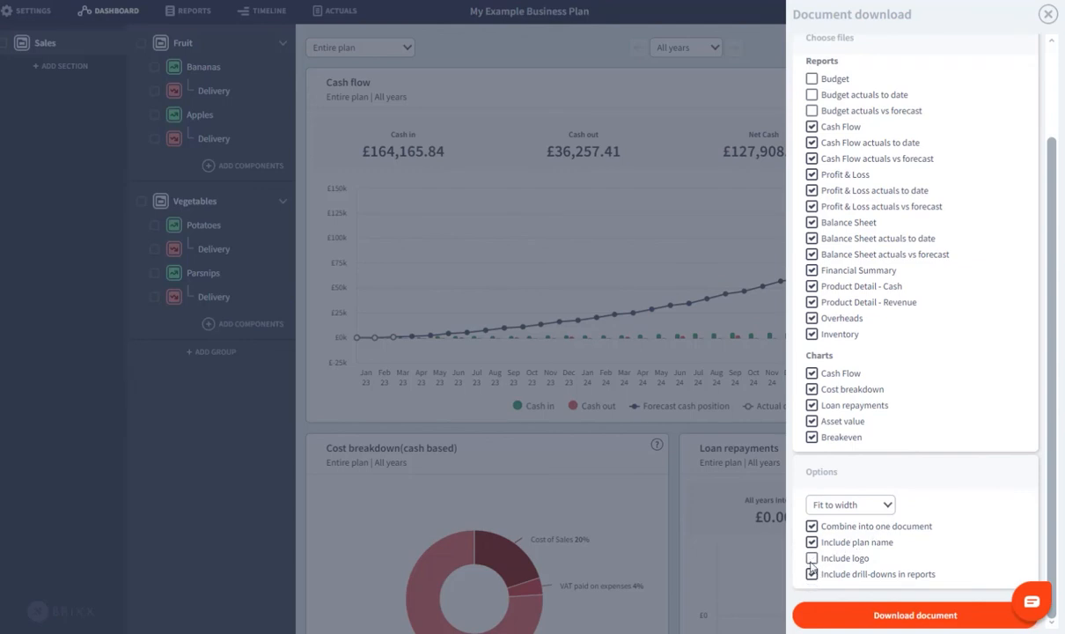
pyautogui.click(1047, 14)
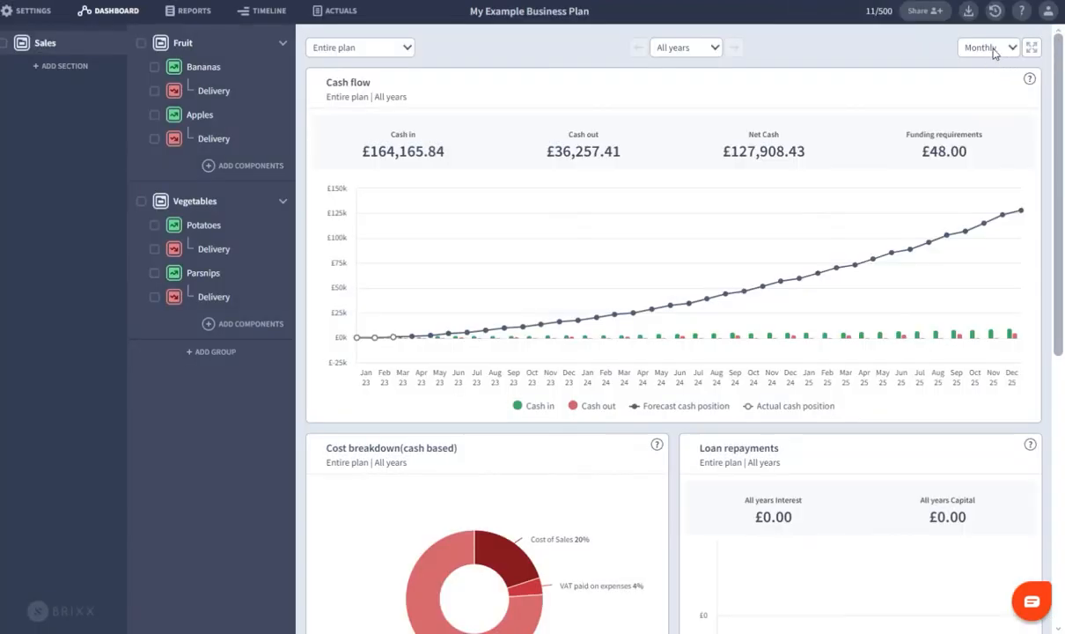
# - Open the Brixx help knowledge base, look through its guide topics, and return to the plan
pyautogui.click(1021, 15)
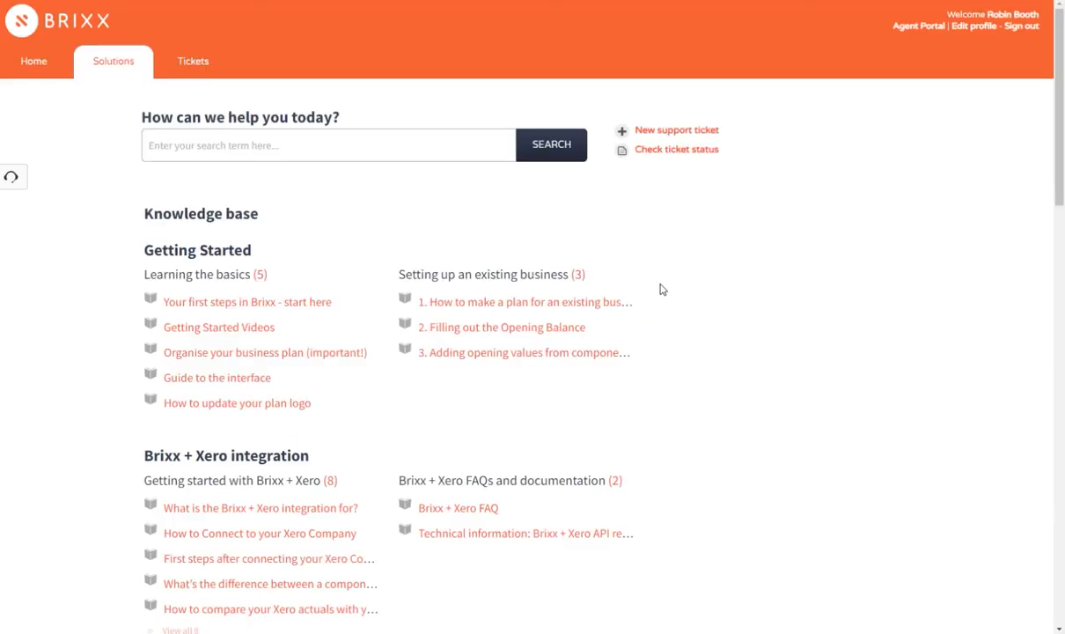
pyautogui.scroll(-15, 321, 366)
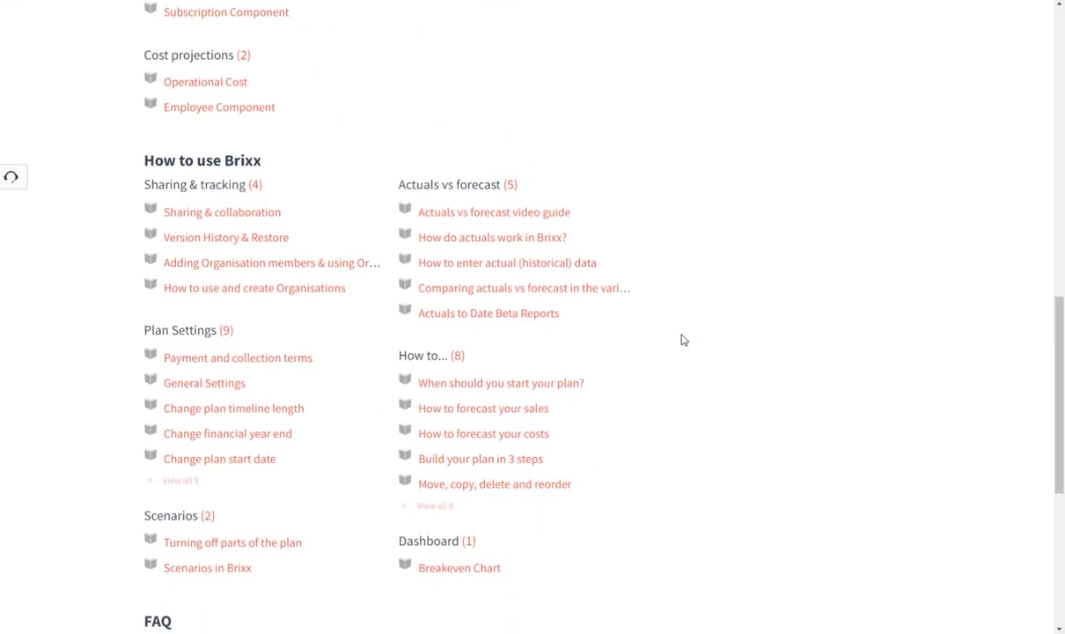
pyautogui.scroll(15, 678, 347)
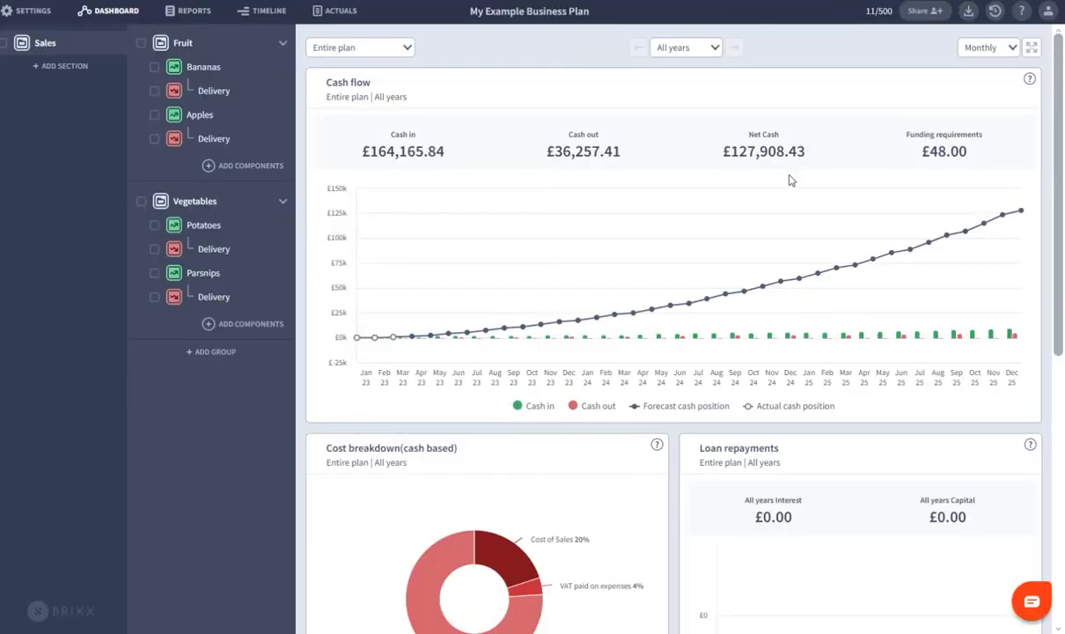
# - Go to the plans overview, make a copy of My Example Business Plan, and open the copied plan
pyautogui.click(1049, 12)
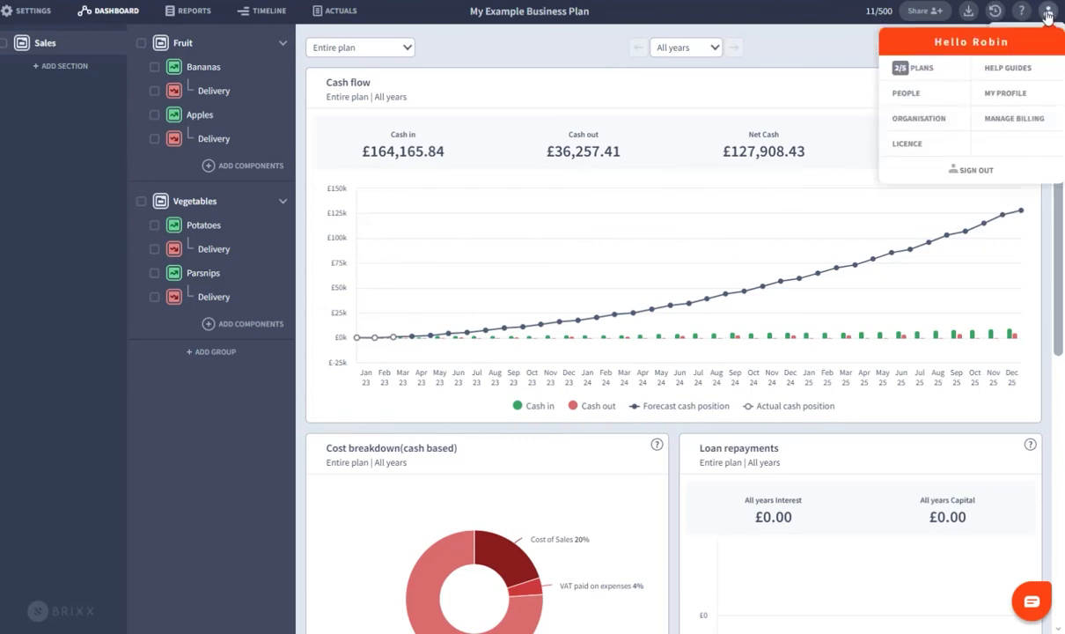
pyautogui.moveTo(932, 69)
pyautogui.click(921, 69)
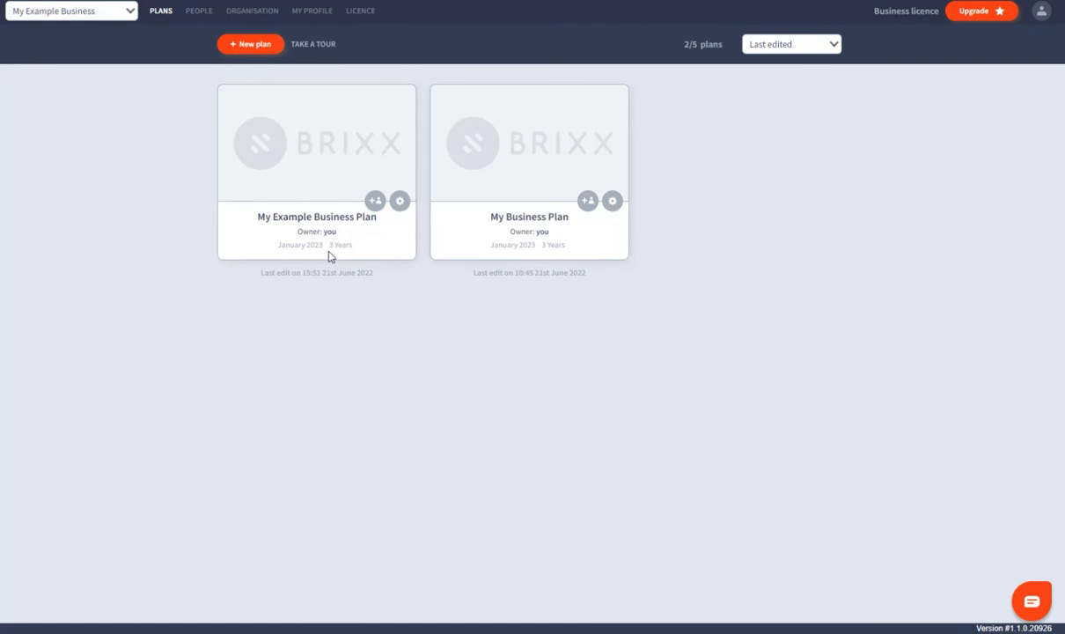
pyautogui.click(401, 202)
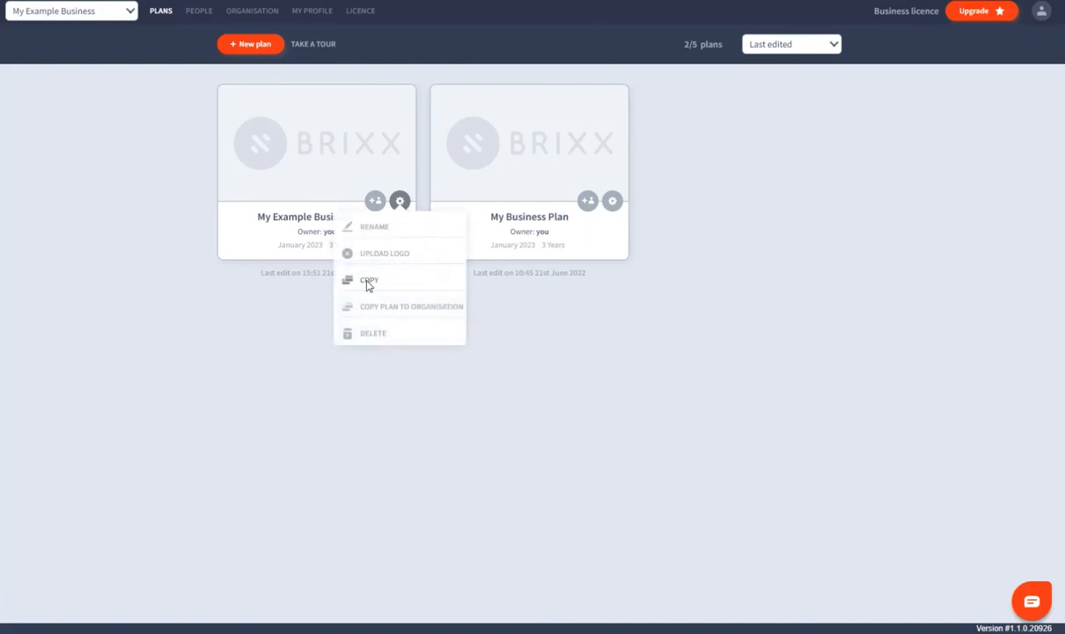
pyautogui.click(368, 282)
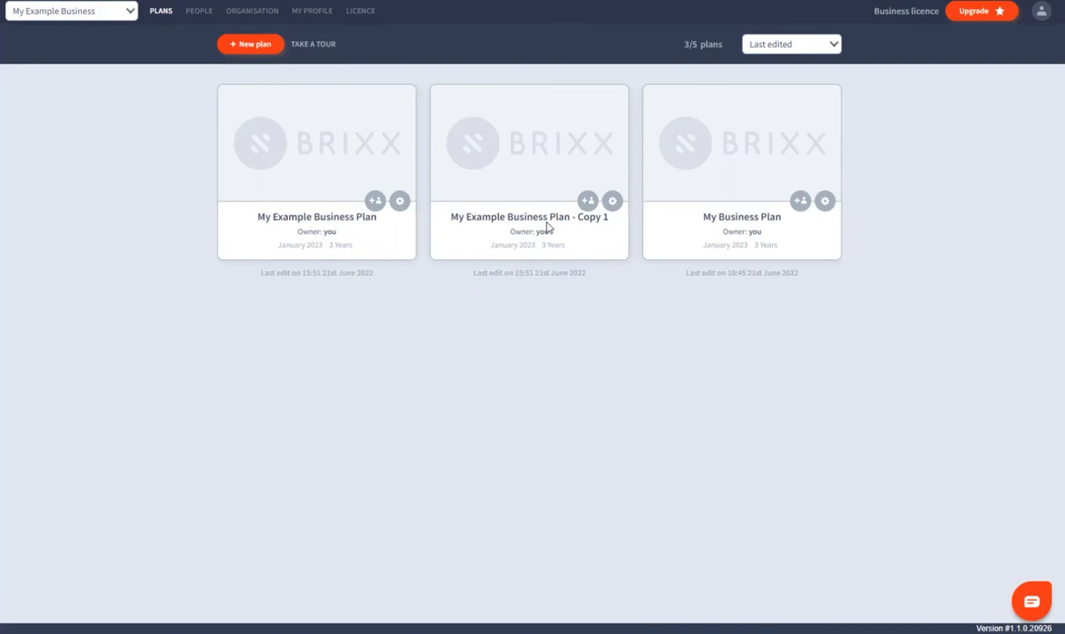
pyautogui.click(509, 164)
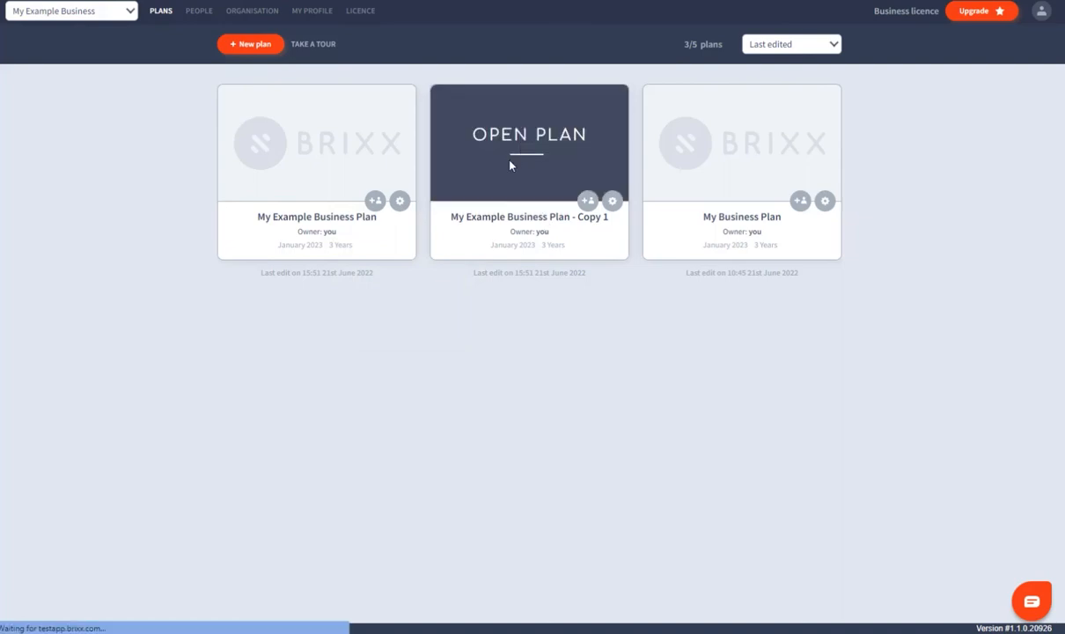